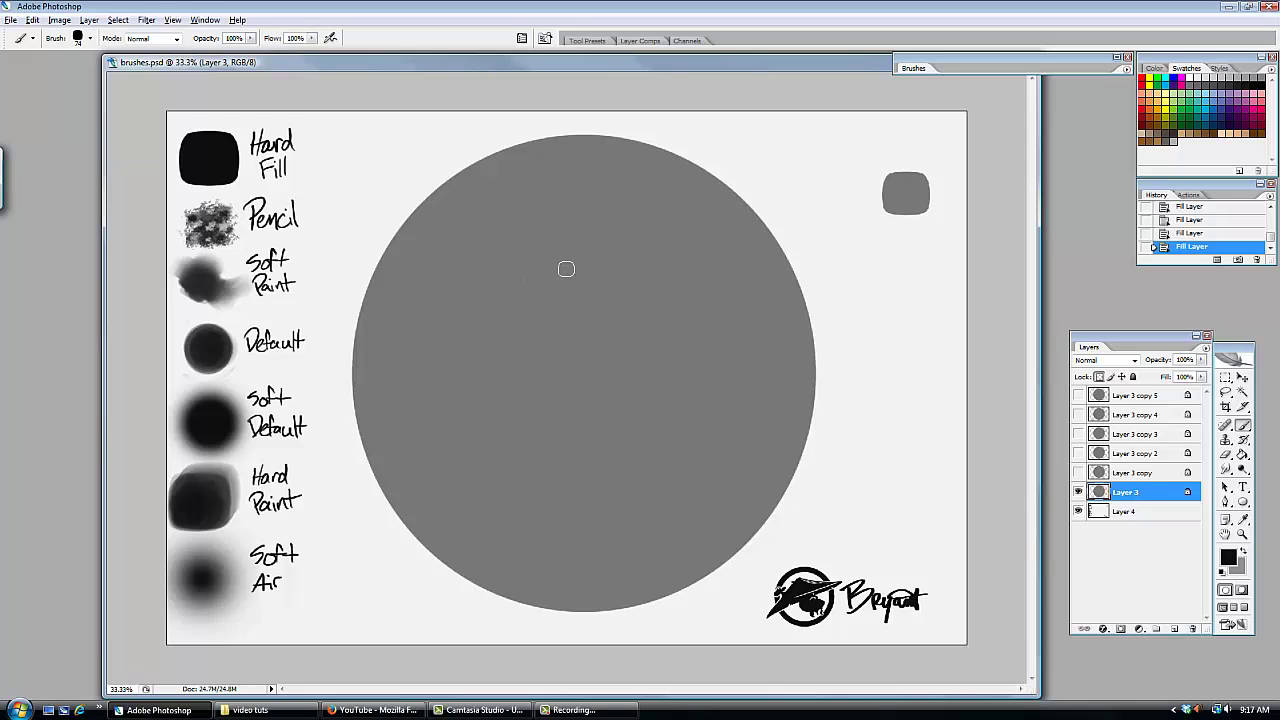
# - Enlarge the brush to 125 px and review its tip shape settings and the list of brush presets
pyautogui.press(']')
pyautogui.press(']')
pyautogui.press(']')
pyautogui.click(1116, 58)
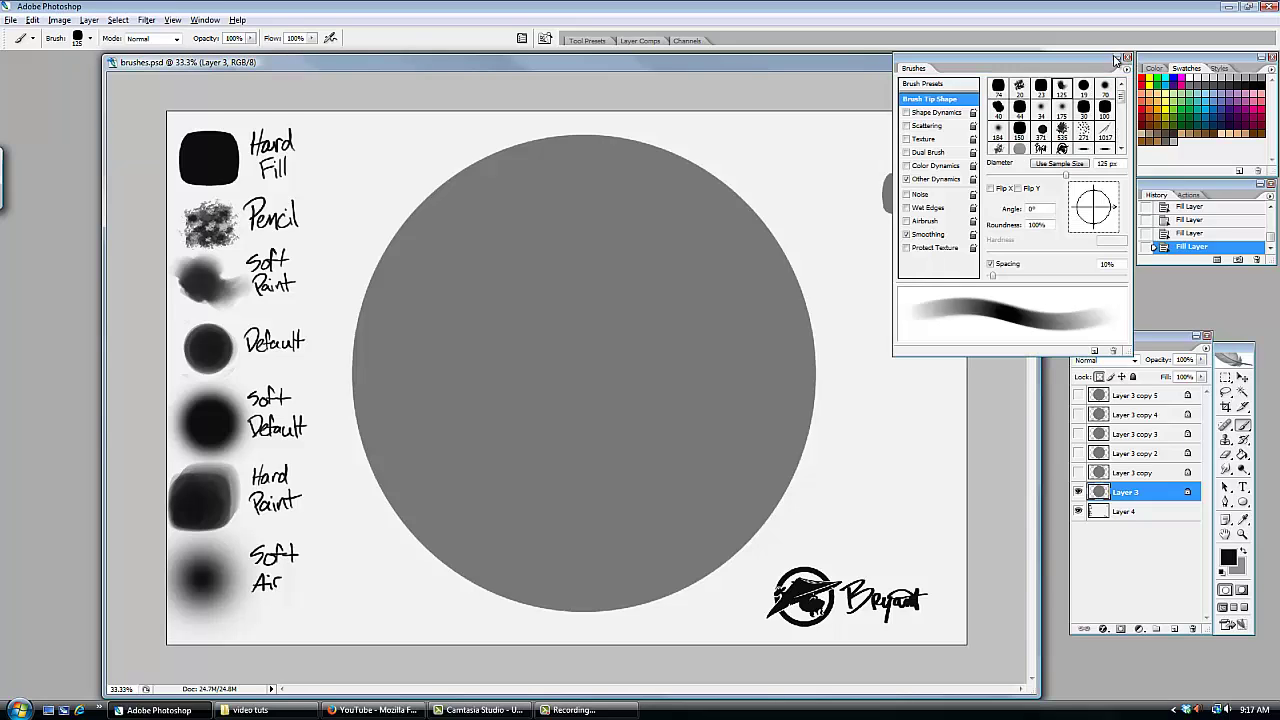
pyautogui.click(946, 86)
pyautogui.moveTo(1121, 100)
pyautogui.mouseDown()
pyautogui.moveTo(1111, 172)
pyautogui.moveTo(1128, 132)
pyautogui.moveTo(1122, 88)
pyautogui.mouseUp()
pyautogui.click(1111, 170)
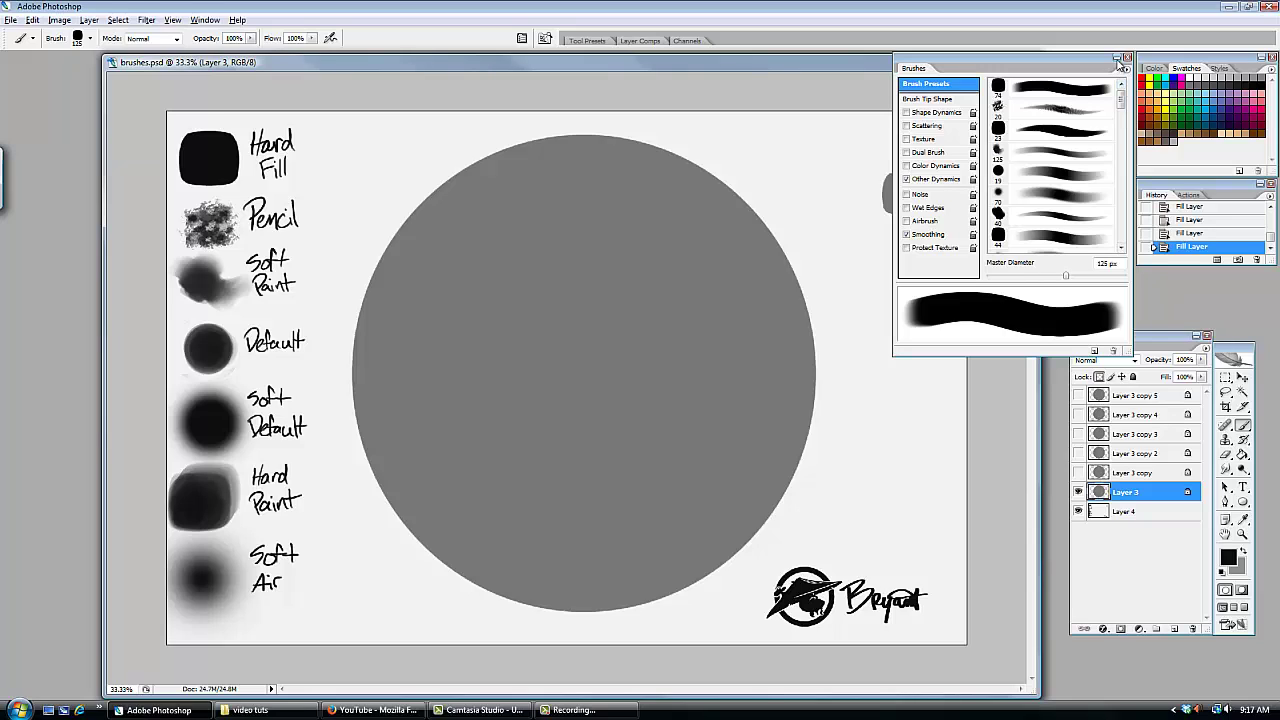
pyautogui.click(1118, 60)
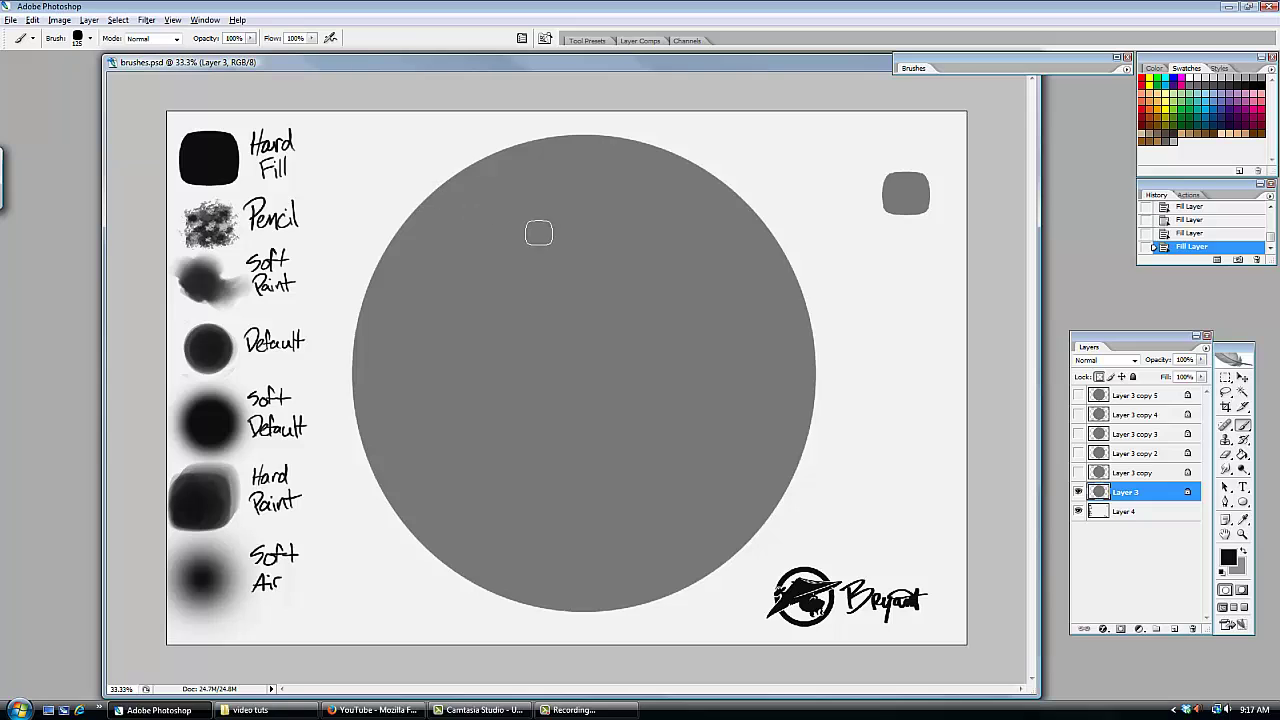
# - Paint a black band along the circle's upper-left edge with a 175 px brush and trim its inner edge with sampled grey
pyautogui.press(']')
pyautogui.press(']')
pyautogui.moveTo(496, 172)
pyautogui.mouseDown()
pyautogui.moveTo(409, 248)
pyautogui.moveTo(517, 162)
pyautogui.moveTo(403, 248)
pyautogui.moveTo(511, 168)
pyautogui.moveTo(459, 206)
pyautogui.moveTo(546, 164)
pyautogui.moveTo(366, 320)
pyautogui.moveTo(503, 177)
pyautogui.moveTo(556, 170)
pyautogui.moveTo(393, 321)
pyautogui.moveTo(576, 185)
pyautogui.moveTo(406, 341)
pyautogui.moveTo(589, 185)
pyautogui.moveTo(427, 350)
pyautogui.moveTo(626, 200)
pyautogui.moveTo(437, 378)
pyautogui.moveTo(573, 254)
pyautogui.moveTo(626, 238)
pyautogui.moveTo(493, 354)
pyautogui.moveTo(625, 222)
pyautogui.moveTo(499, 297)
pyautogui.moveTo(446, 380)
pyautogui.moveTo(481, 298)
pyautogui.moveTo(649, 200)
pyautogui.moveTo(509, 242)
pyautogui.moveTo(439, 362)
pyautogui.moveTo(450, 363)
pyautogui.moveTo(440, 394)
pyautogui.moveTo(416, 378)
pyautogui.moveTo(453, 289)
pyautogui.moveTo(525, 227)
pyautogui.moveTo(626, 194)
pyautogui.moveTo(575, 195)
pyautogui.moveTo(466, 244)
pyautogui.moveTo(621, 185)
pyautogui.moveTo(472, 234)
pyautogui.moveTo(409, 329)
pyautogui.mouseUp()
pyautogui.keyDown('alt'); pyautogui.click(651, 274); pyautogui.keyUp('alt')
pyautogui.moveTo(469, 237); pyautogui.dragTo(631, 174)
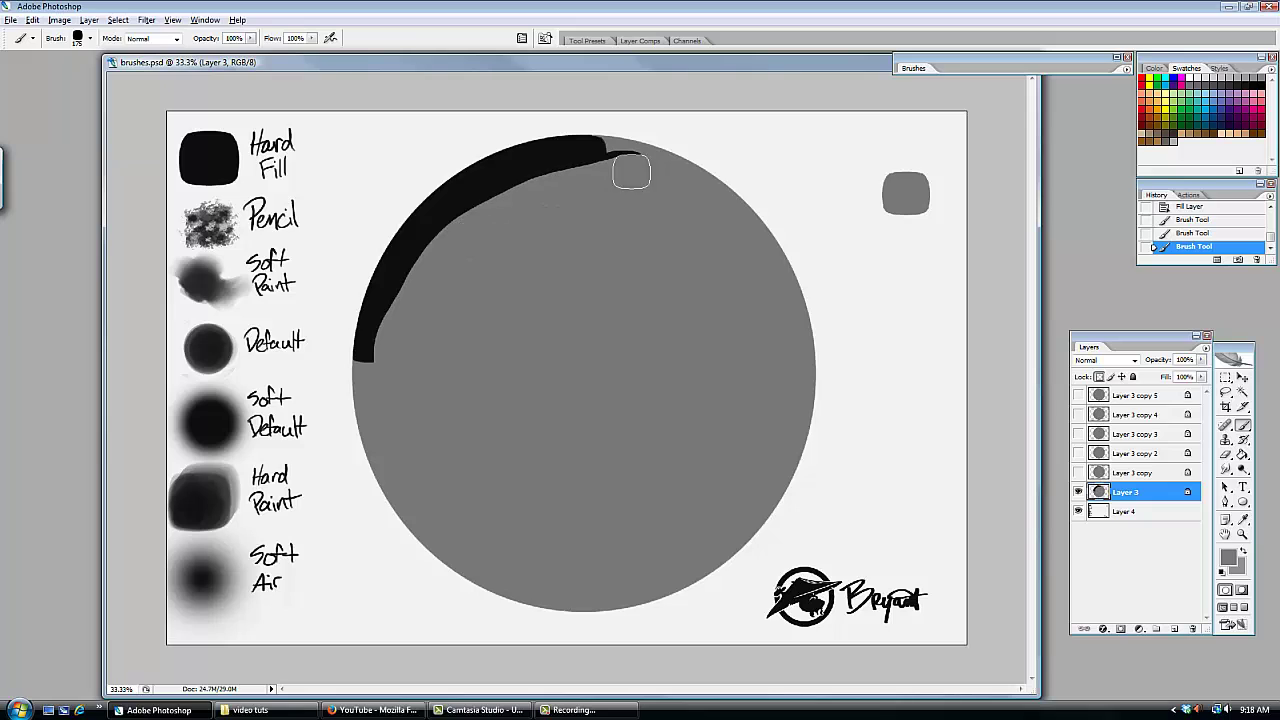
# - Choose the textured 20 px pencil brush preset and set its master diameter to 27 px
pyautogui.rightClick(597, 267)
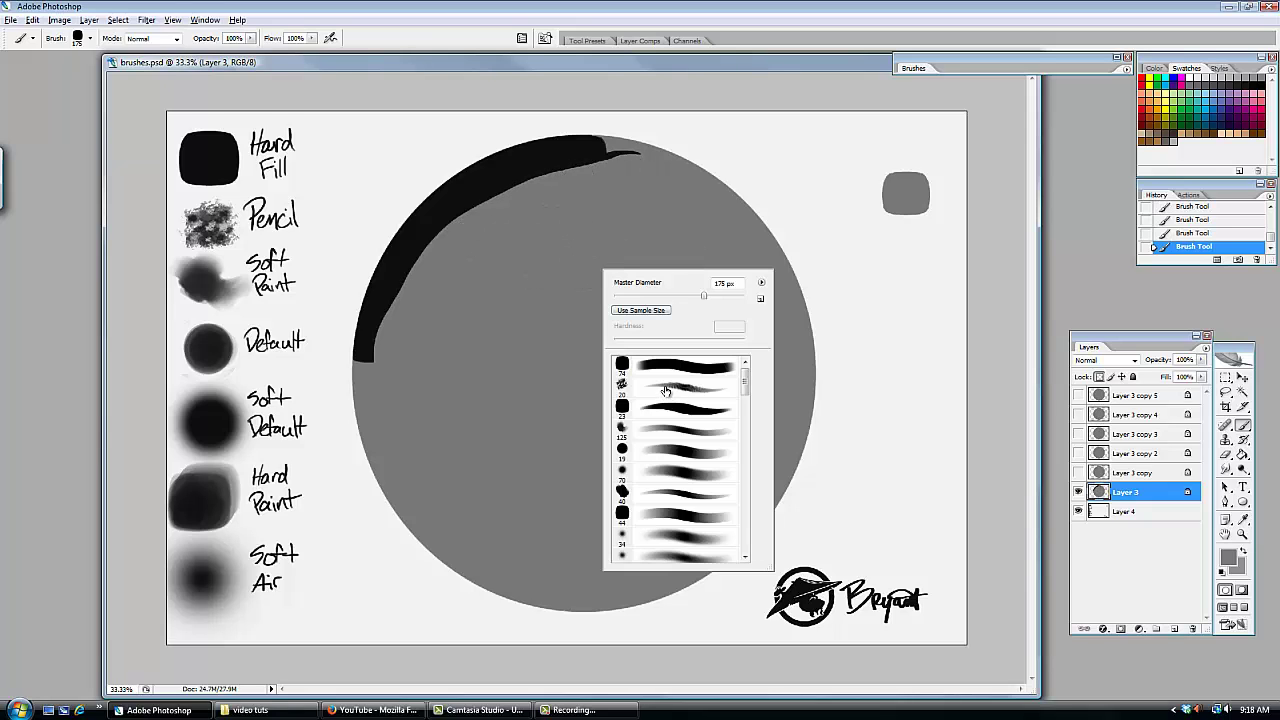
pyautogui.click(666, 388)
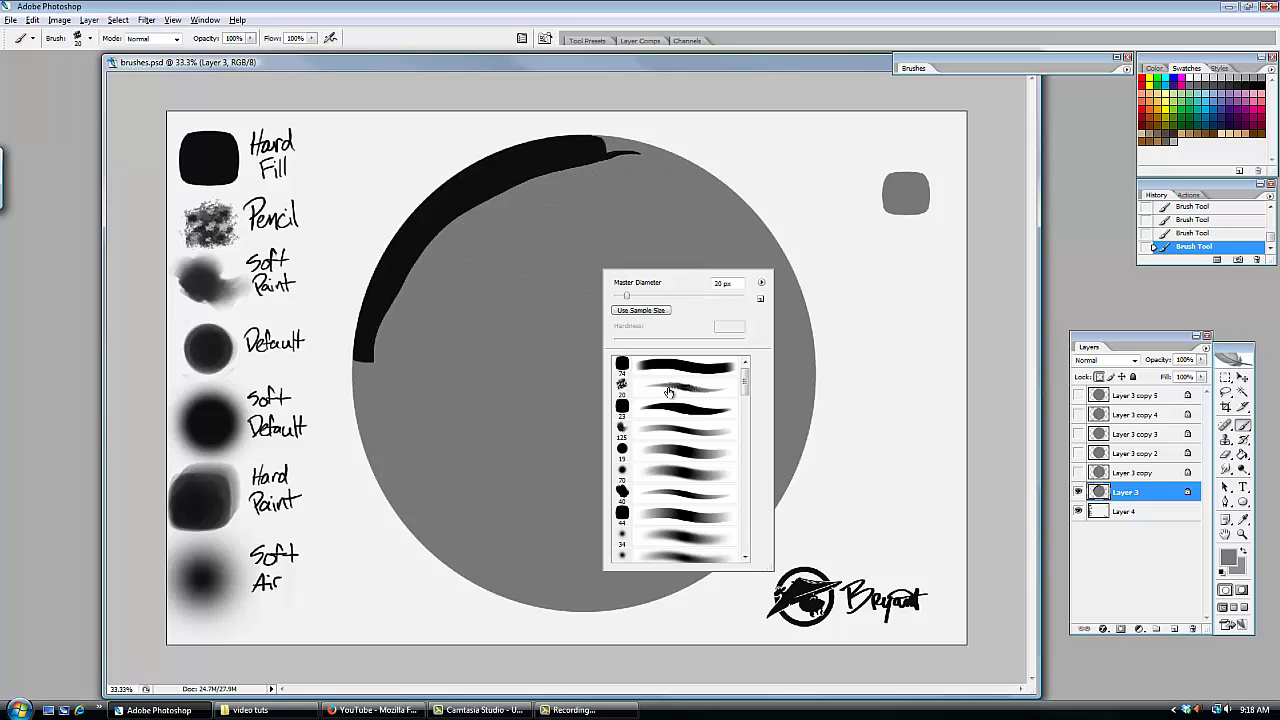
pyautogui.click(530, 282)
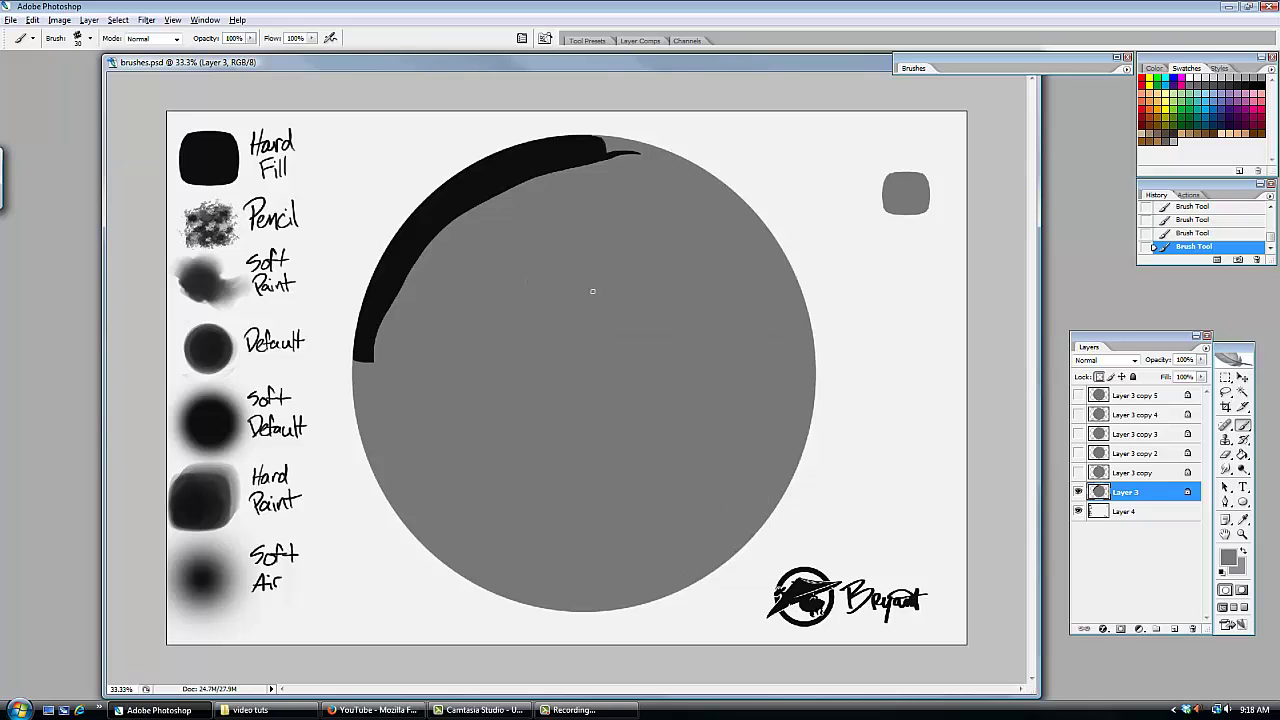
pyautogui.press(']')
pyautogui.press(']')
pyautogui.press(']')
pyautogui.press('.')
pyautogui.rightClick(569, 289)
pyautogui.click(721, 318)
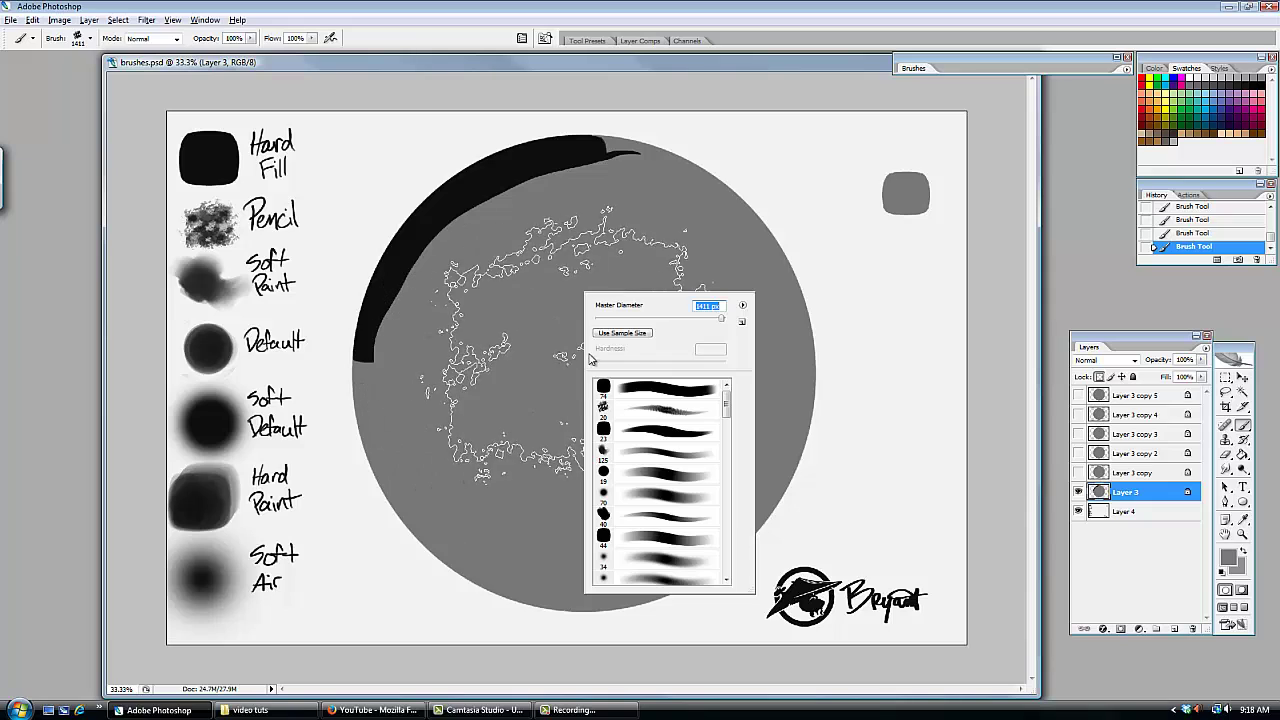
pyautogui.moveTo(720, 319); pyautogui.dragTo(612, 316)
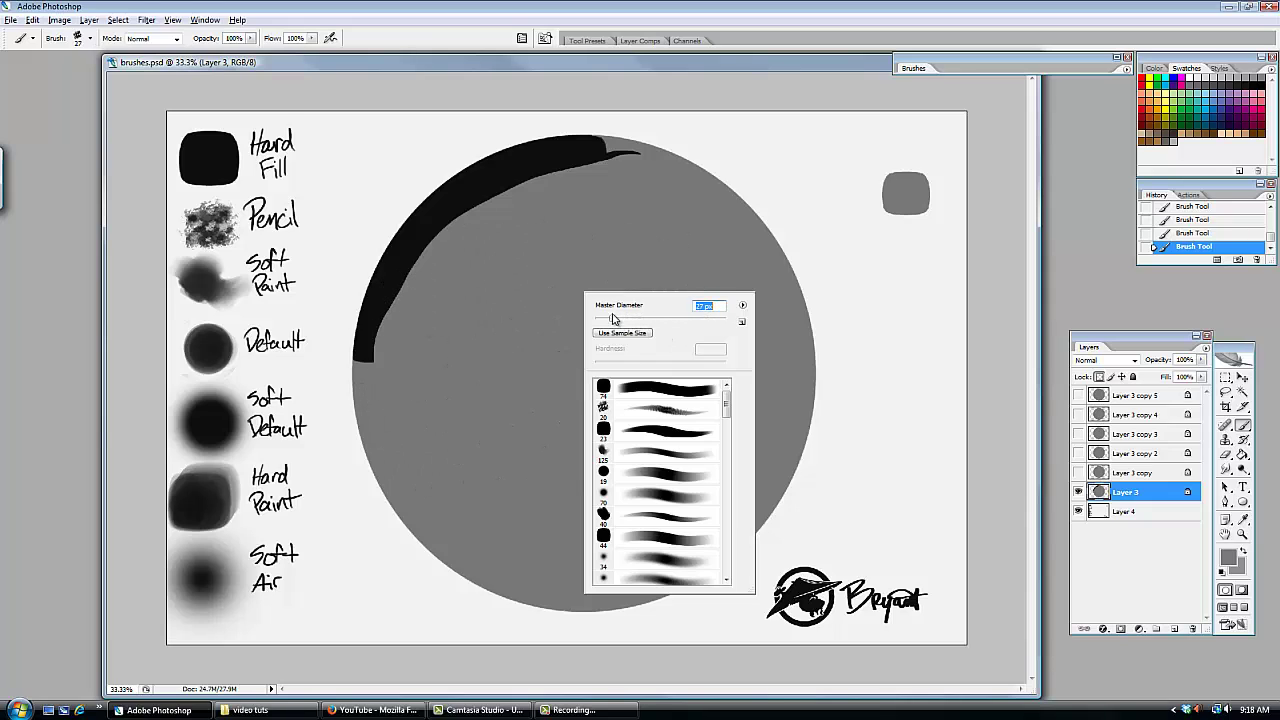
pyautogui.click(568, 236)
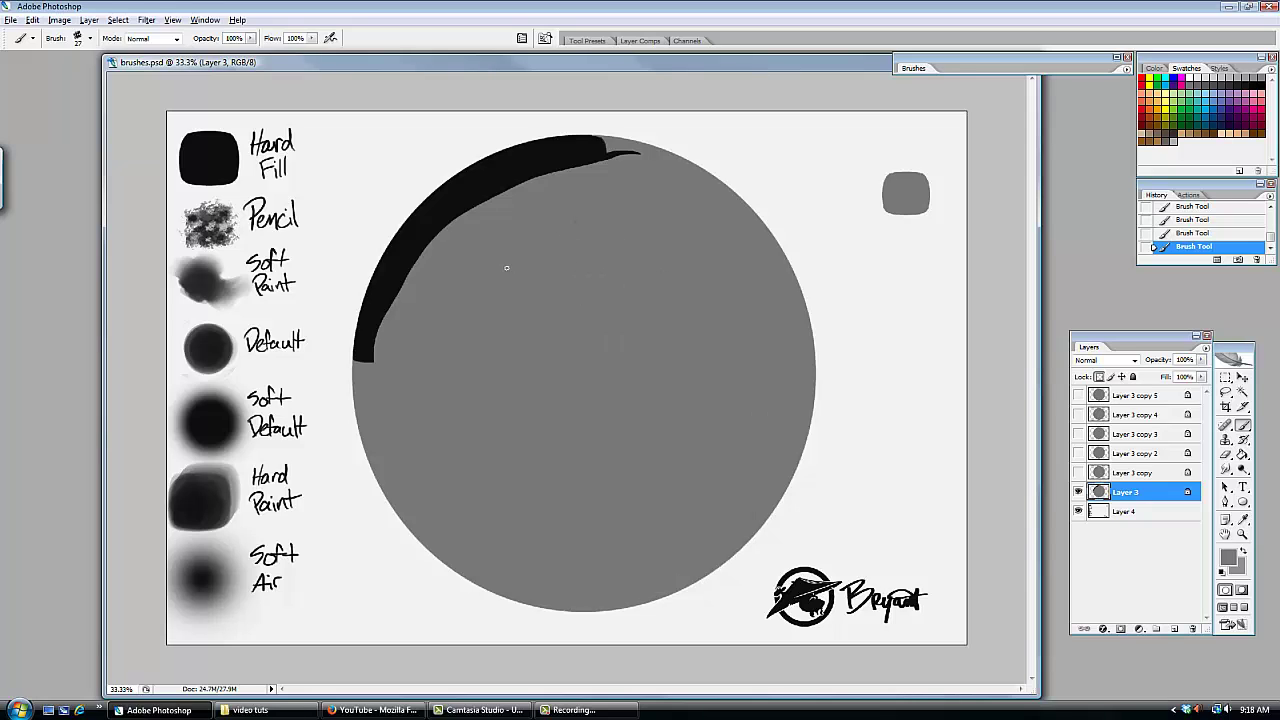
# - Sample black and sketch the creature's curved neck inside the circle, enlarging the pencil brush to 40 px
pyautogui.keyDown('alt'); pyautogui.click(493, 180); pyautogui.keyUp('alt')
pyautogui.moveTo(570, 241); pyautogui.dragTo(484, 268)
pyautogui.press(']')
pyautogui.press(']')
pyautogui.moveTo(558, 246)
pyautogui.mouseDown()
pyautogui.moveTo(480, 271)
pyautogui.moveTo(566, 245)
pyautogui.moveTo(604, 267)
pyautogui.moveTo(610, 294)
pyautogui.moveTo(594, 310)
pyautogui.moveTo(614, 320)
pyautogui.mouseUp()
pyautogui.moveTo(609, 262)
pyautogui.mouseDown()
pyautogui.moveTo(600, 345)
pyautogui.moveTo(547, 404)
pyautogui.mouseUp()
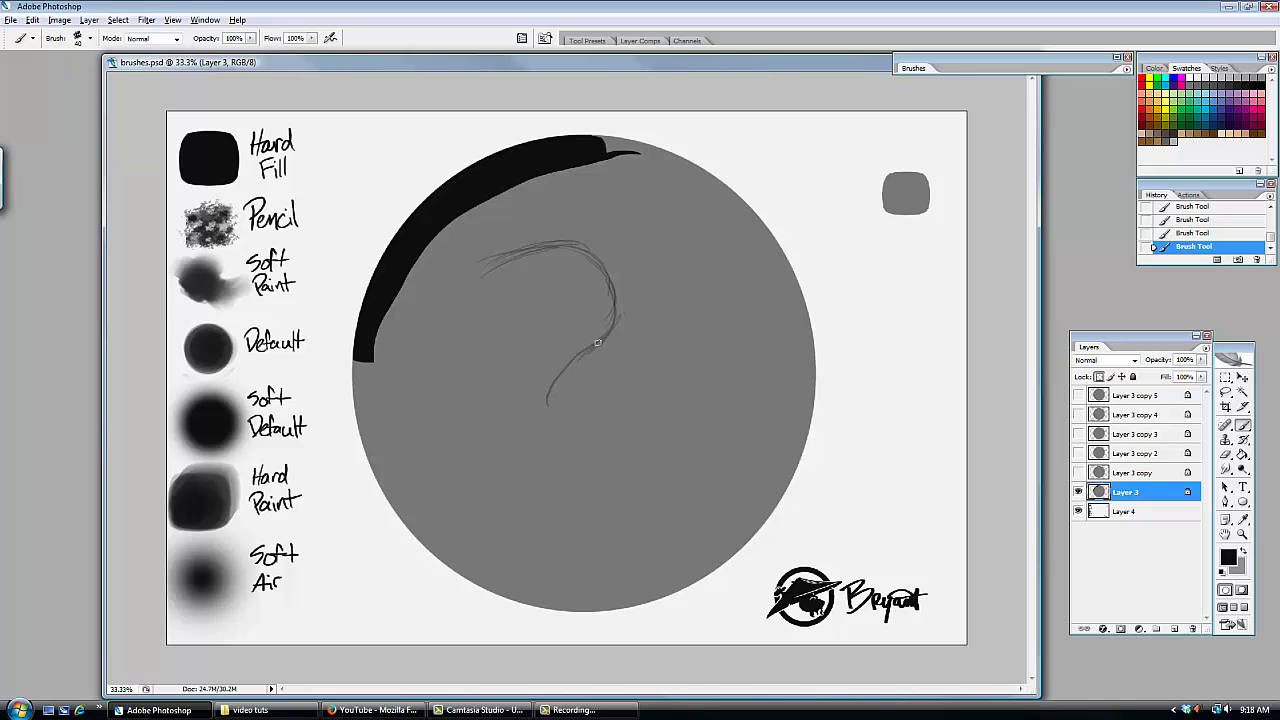
# - Sketch the rest of the serpent with its coiled body, tapering tail, toothed head and a wing behind the neck
pyautogui.moveTo(597, 343); pyautogui.dragTo(553, 426)
pyautogui.moveTo(552, 378)
pyautogui.mouseDown()
pyautogui.moveTo(564, 427)
pyautogui.moveTo(603, 428)
pyautogui.moveTo(650, 352)
pyautogui.mouseUp()
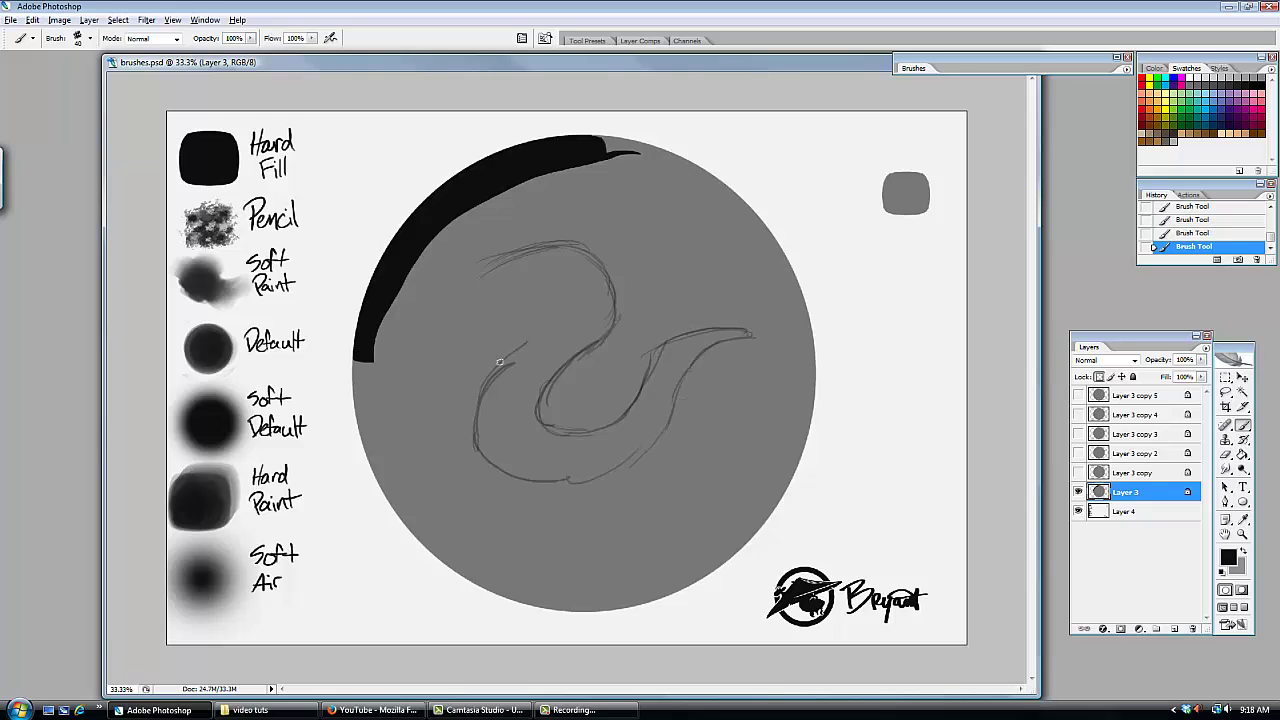
pyautogui.moveTo(424, 321); pyautogui.dragTo(453, 293)
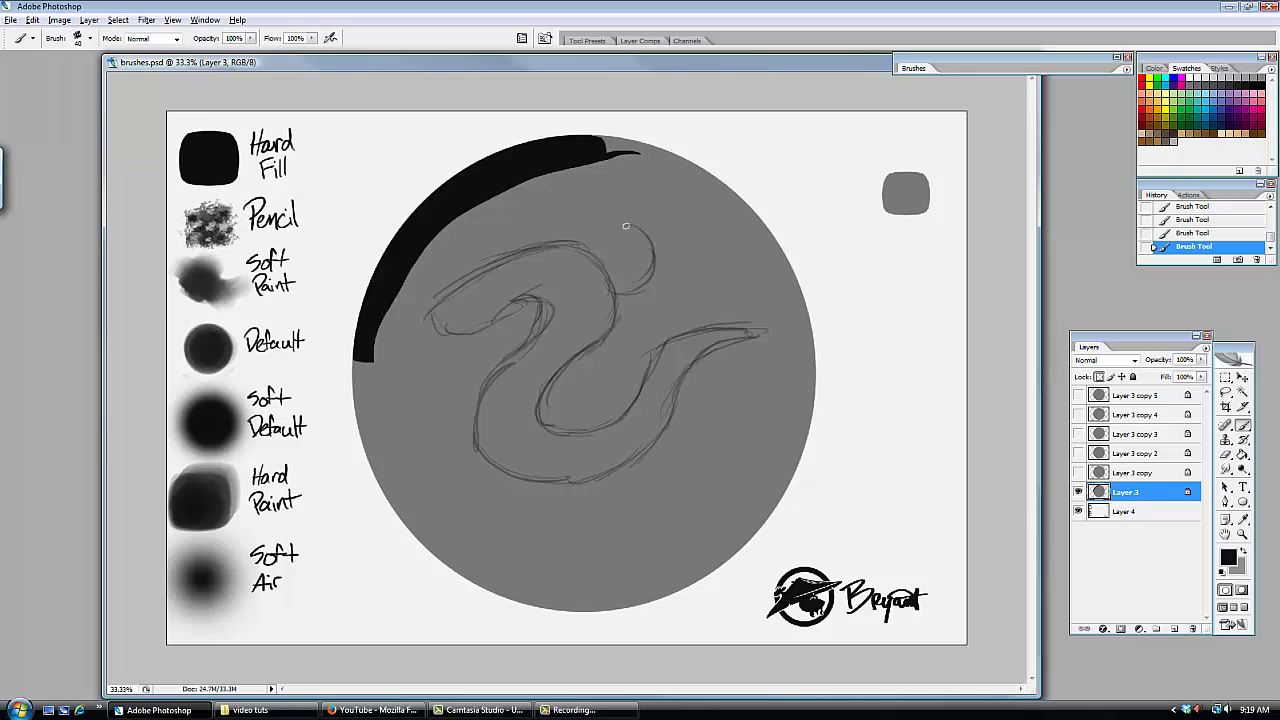
pyautogui.moveTo(703, 229); pyautogui.dragTo(737, 300)
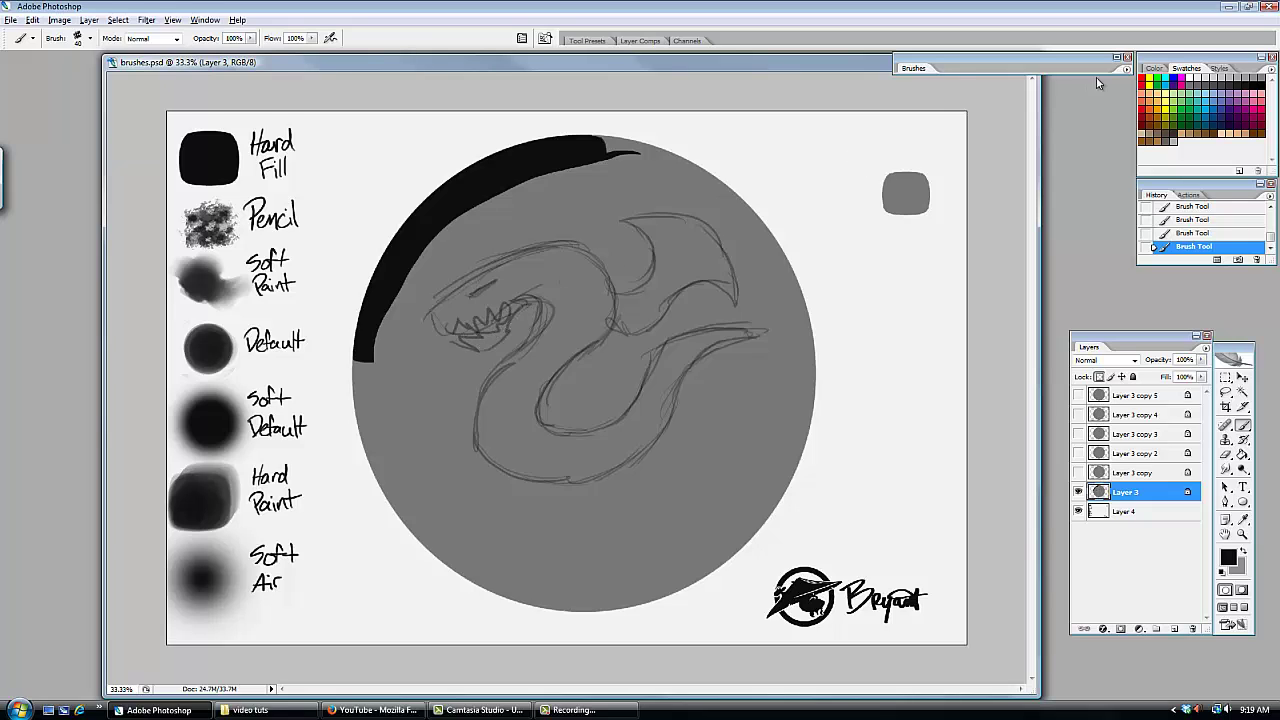
# - Review the opacity and flow jitter controls in the pencil brush's Other Dynamics settings
pyautogui.click(1116, 60)
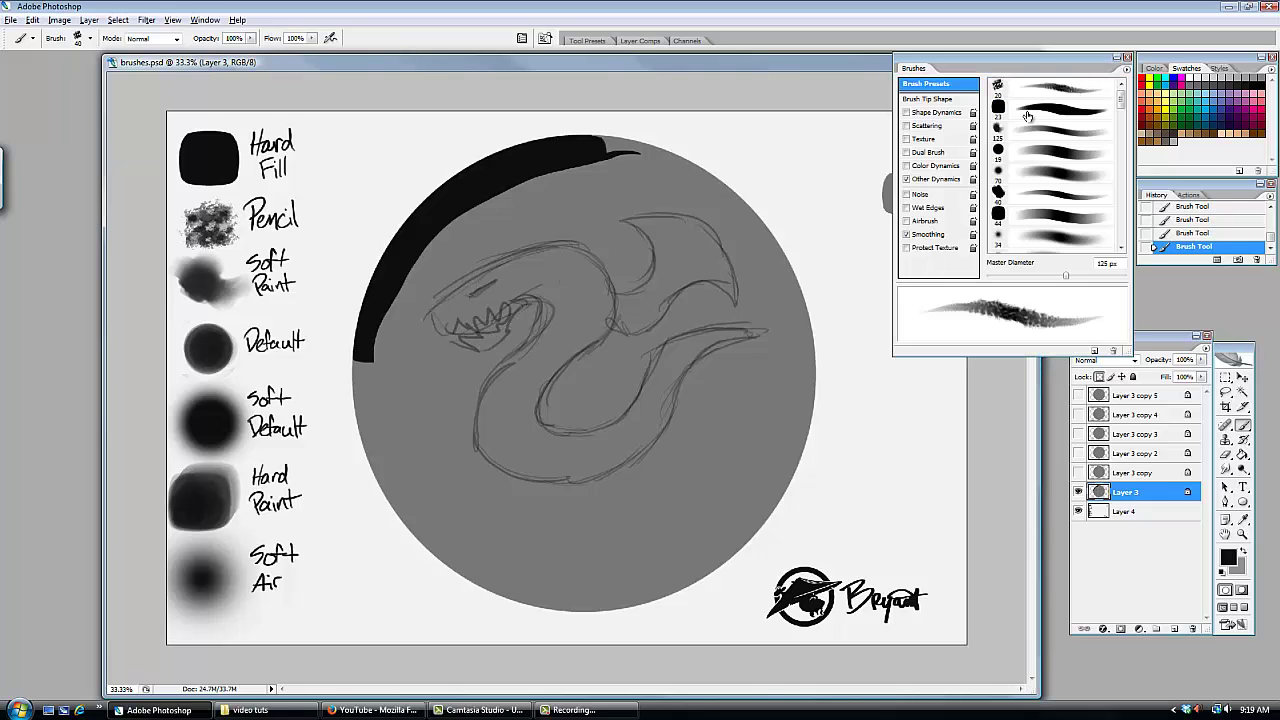
pyautogui.click(935, 180)
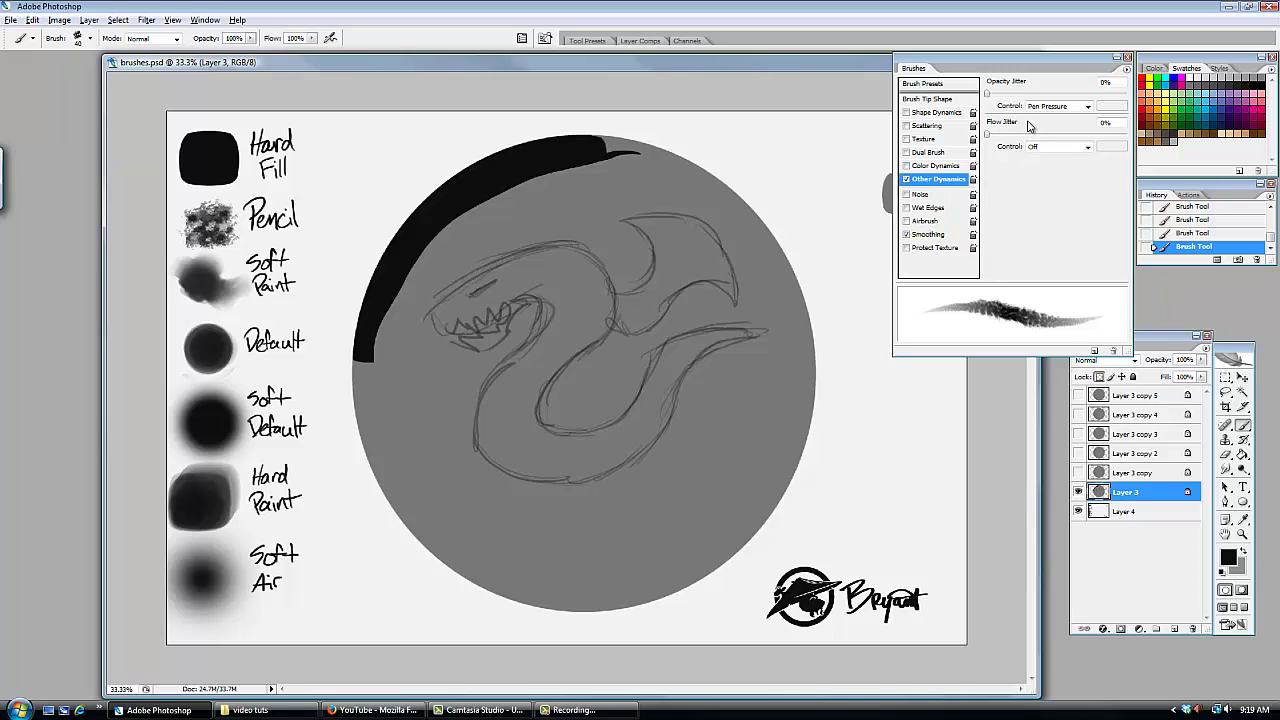
pyautogui.click(1116, 57)
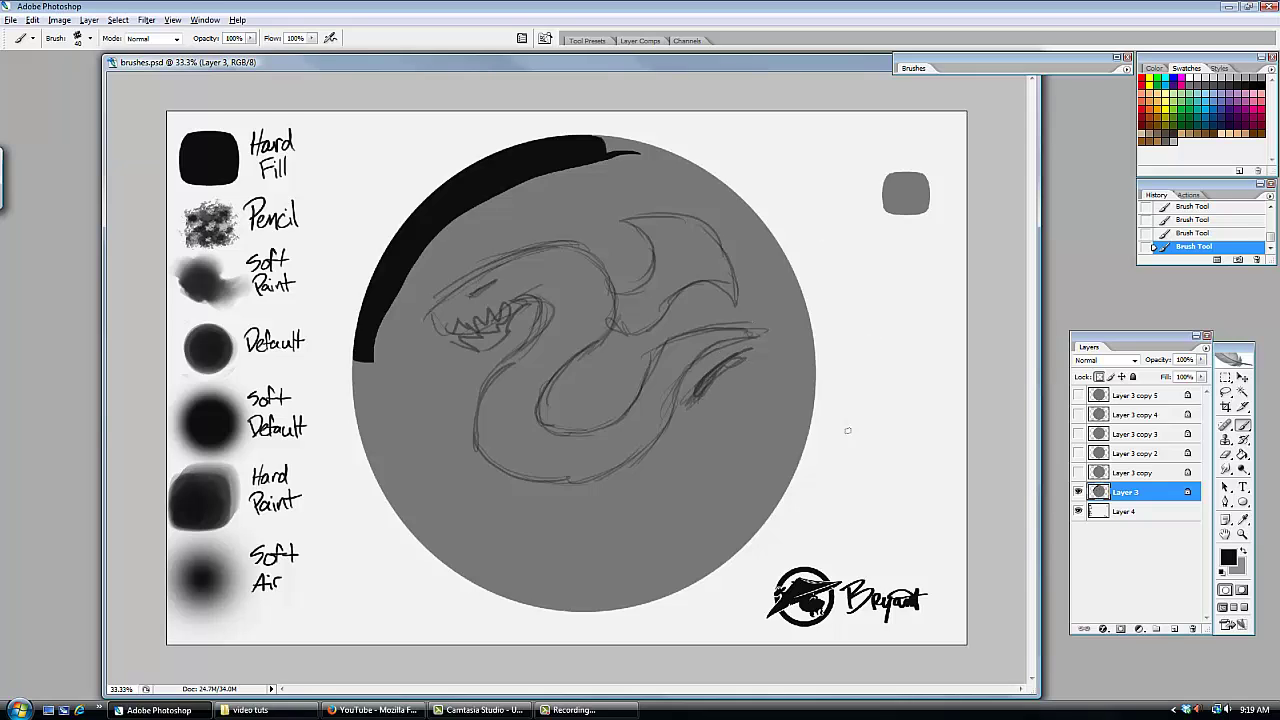
# - Select and show Layer 3 copy, and choose the 125 px soft paint brush preset
pyautogui.click(1134, 473)
pyautogui.click(1078, 473)
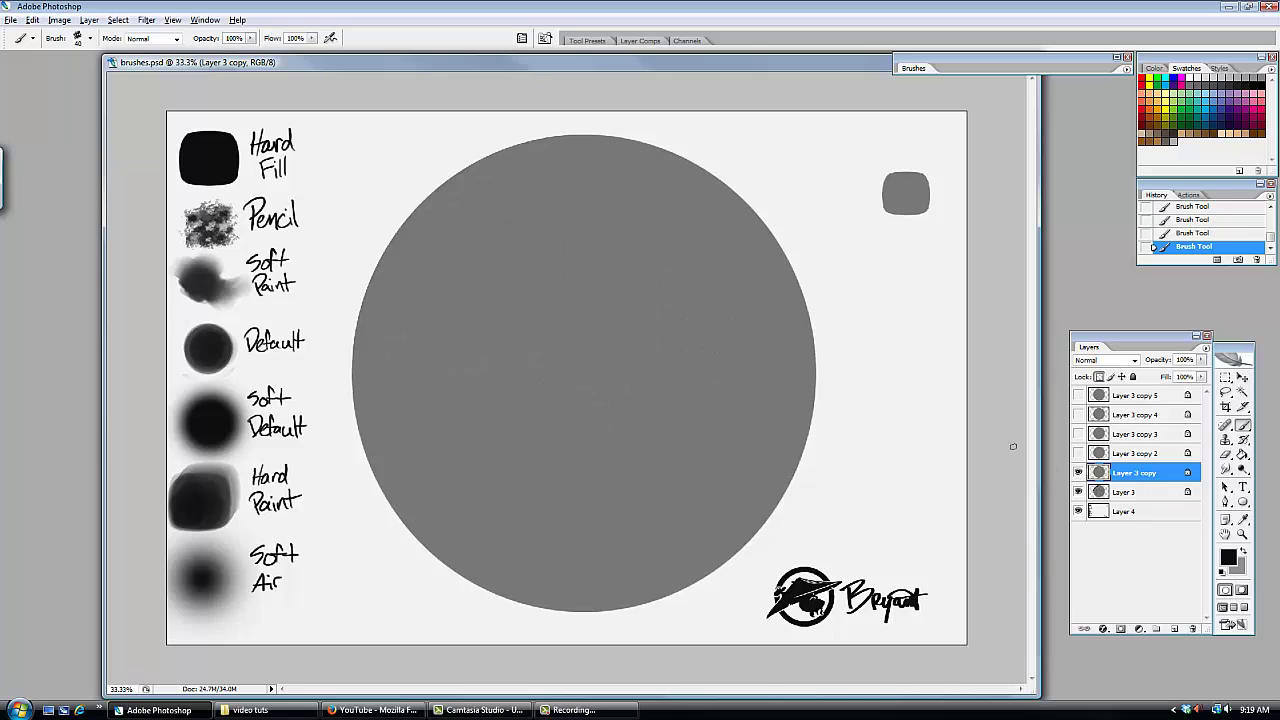
pyautogui.rightClick(575, 306)
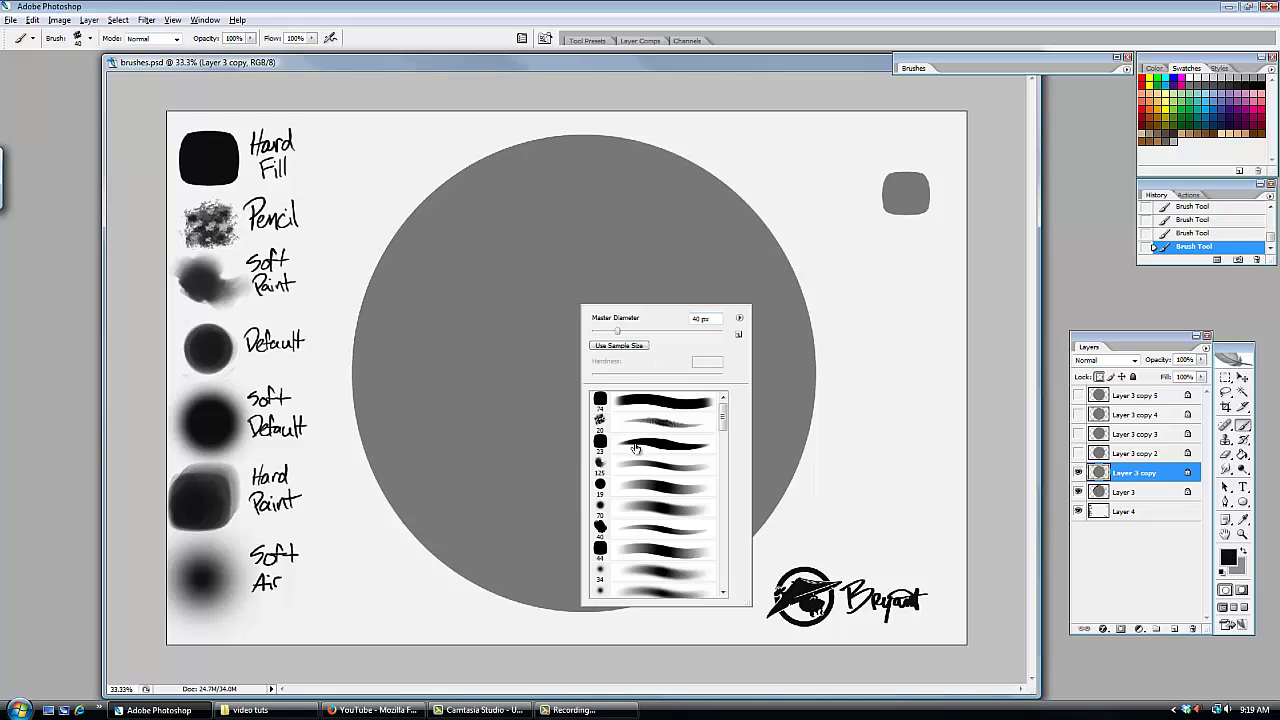
pyautogui.click(625, 468)
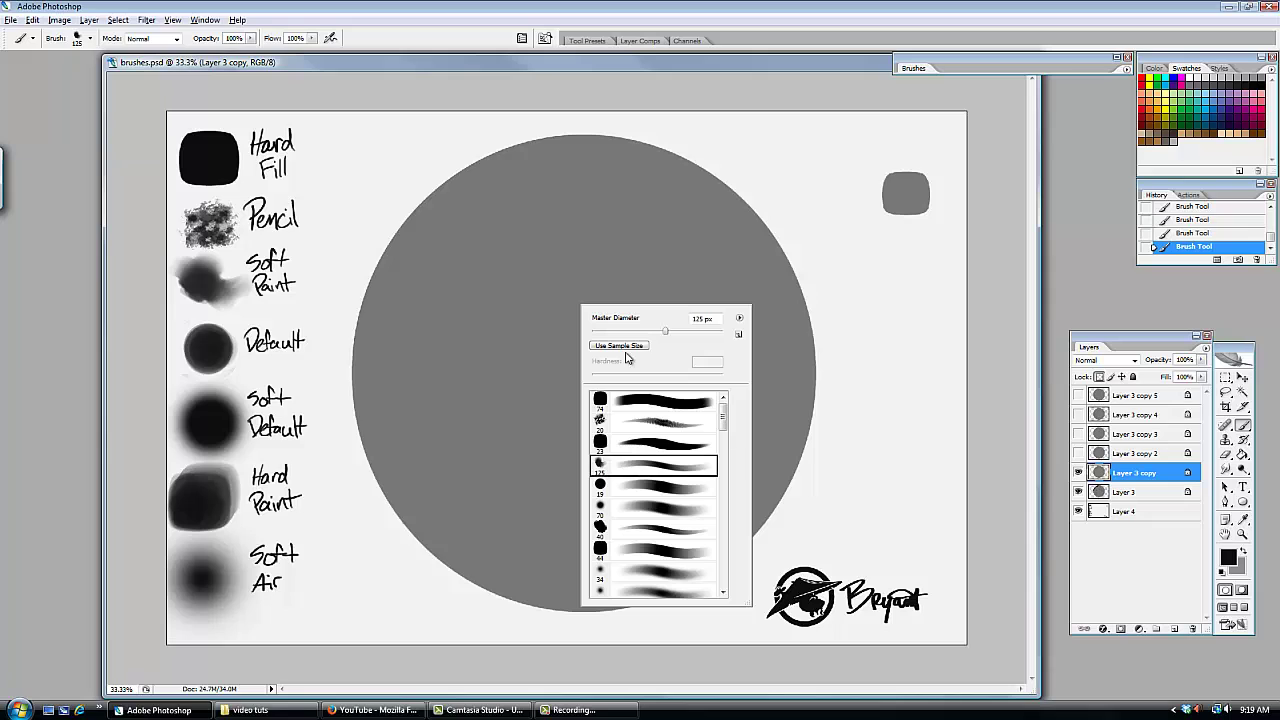
pyautogui.click(743, 74)
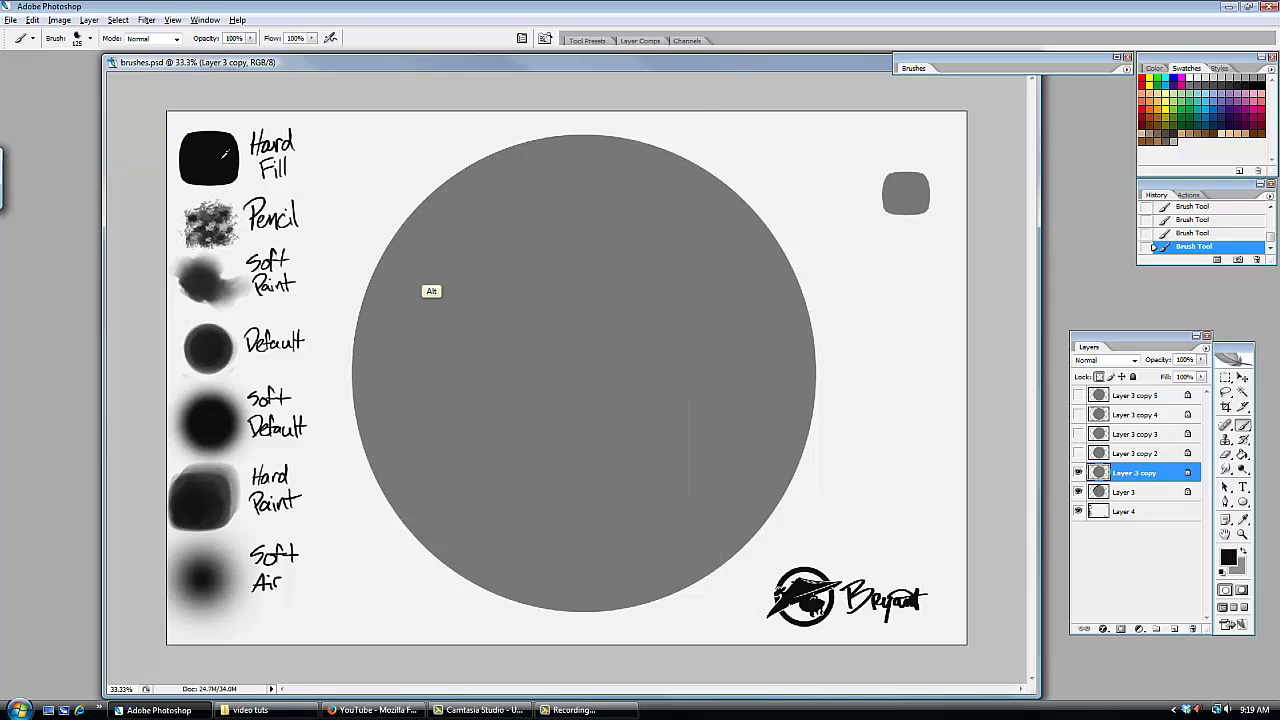
# - Enlarge the soft paint brush to 500 px and paint a dark diagonal shadow across the circle's lower-right part
pyautogui.press(']')
pyautogui.press(']')
pyautogui.press(']')
pyautogui.press(']')
pyautogui.press(']')
pyautogui.press(']')
pyautogui.press(']')
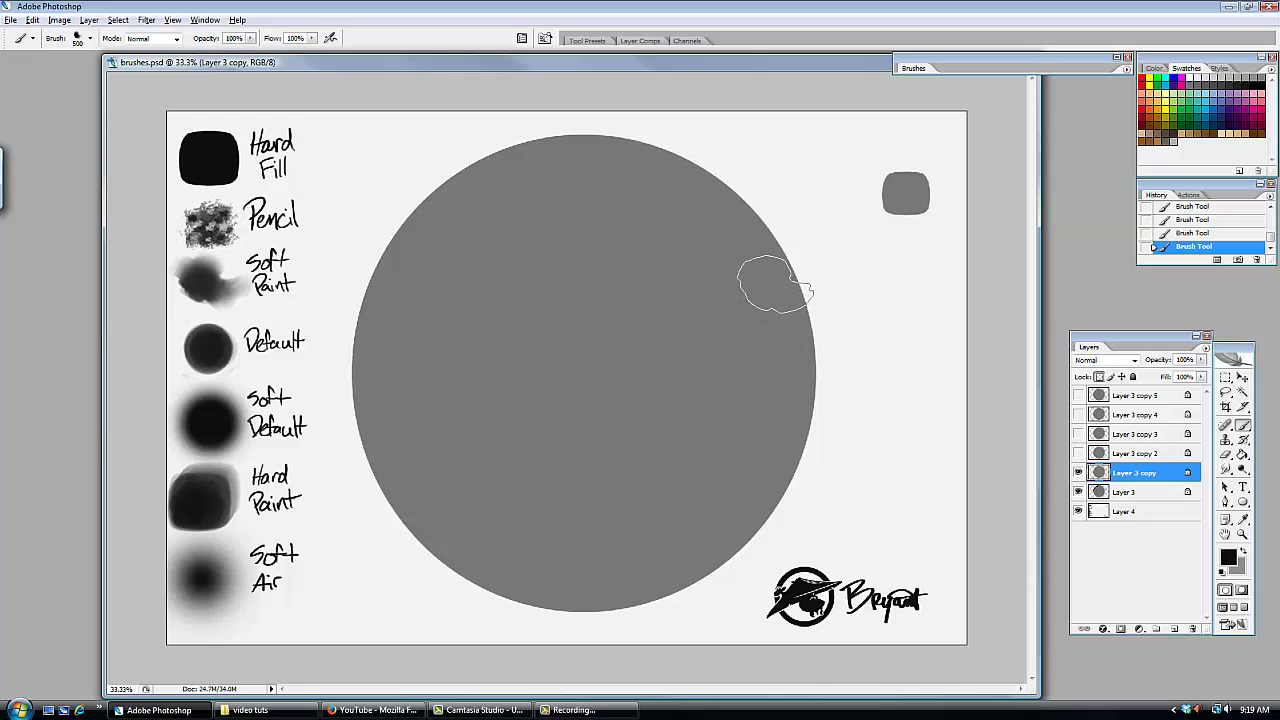
pyautogui.moveTo(774, 280)
pyautogui.mouseDown()
pyautogui.moveTo(711, 428)
pyautogui.moveTo(746, 343)
pyautogui.moveTo(523, 494)
pyautogui.moveTo(700, 360)
pyautogui.moveTo(717, 382)
pyautogui.moveTo(566, 494)
pyautogui.moveTo(511, 509)
pyautogui.moveTo(700, 365)
pyautogui.moveTo(684, 362)
pyautogui.moveTo(470, 505)
pyautogui.moveTo(571, 491)
pyautogui.moveTo(710, 412)
pyautogui.mouseUp()
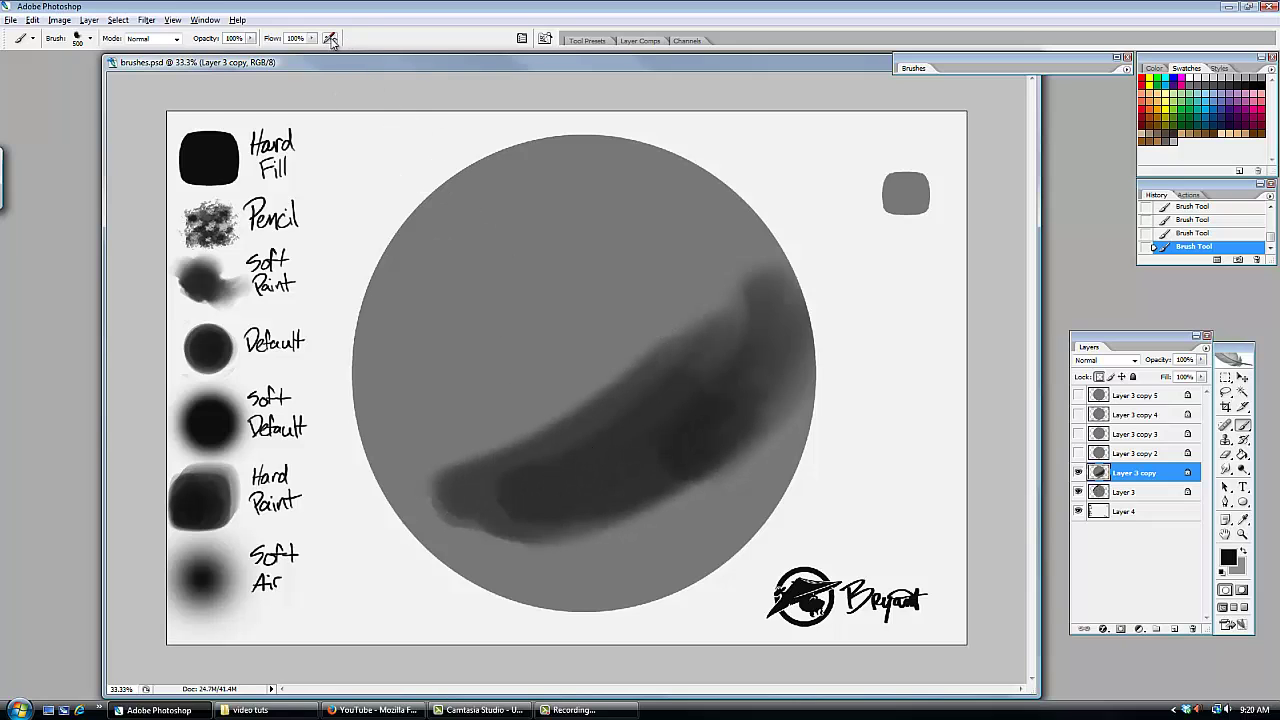
# - Paint softer midtone strokes above the dark shadow and blend them using greys sampled from the circle
pyautogui.moveTo(720, 300)
pyautogui.mouseDown()
pyautogui.moveTo(509, 412)
pyautogui.moveTo(646, 334)
pyautogui.moveTo(522, 431)
pyautogui.moveTo(588, 390)
pyautogui.moveTo(621, 266)
pyautogui.moveTo(473, 392)
pyautogui.mouseUp()
pyautogui.keyDown('alt'); pyautogui.click(587, 294); pyautogui.keyUp('alt')
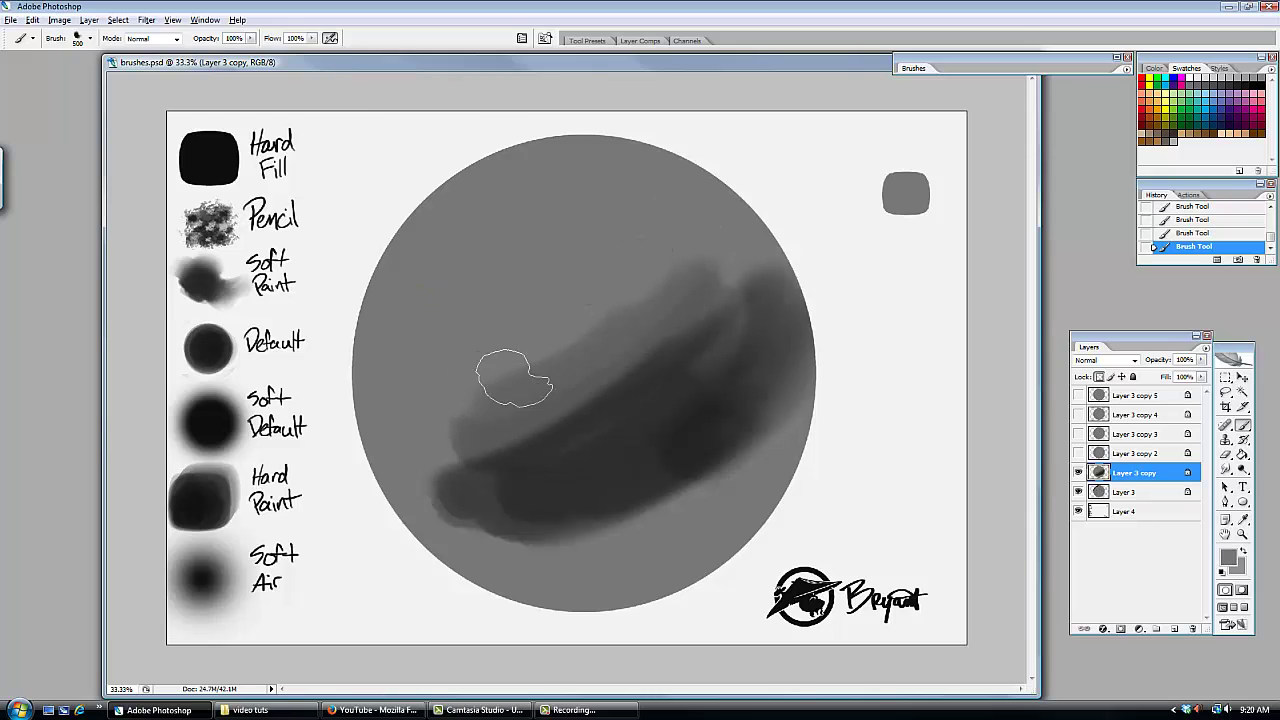
pyautogui.keyDown('alt'); pyautogui.click(597, 401); pyautogui.keyUp('alt')
pyautogui.moveTo(655, 344); pyautogui.dragTo(495, 449)
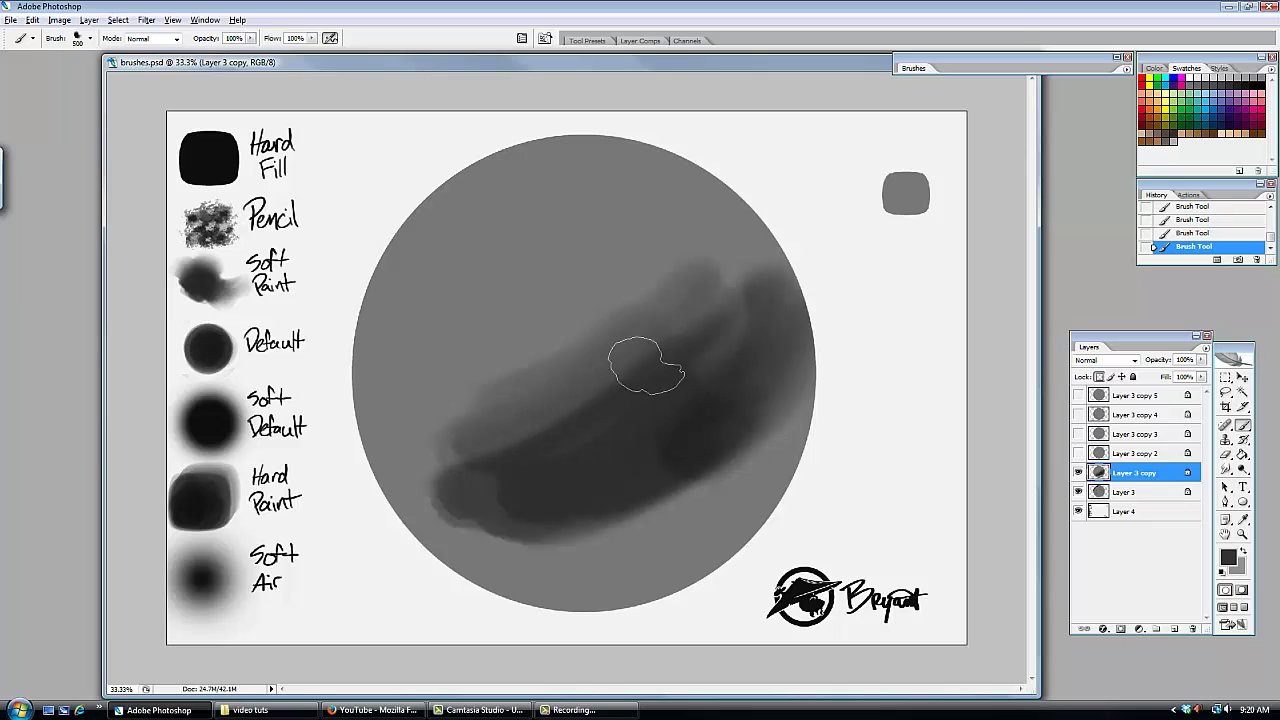
pyautogui.moveTo(647, 366)
pyautogui.mouseDown()
pyautogui.moveTo(587, 392)
pyautogui.moveTo(525, 387)
pyautogui.moveTo(619, 329)
pyautogui.moveTo(615, 319)
pyautogui.moveTo(442, 396)
pyautogui.moveTo(640, 295)
pyautogui.moveTo(560, 277)
pyautogui.mouseUp()
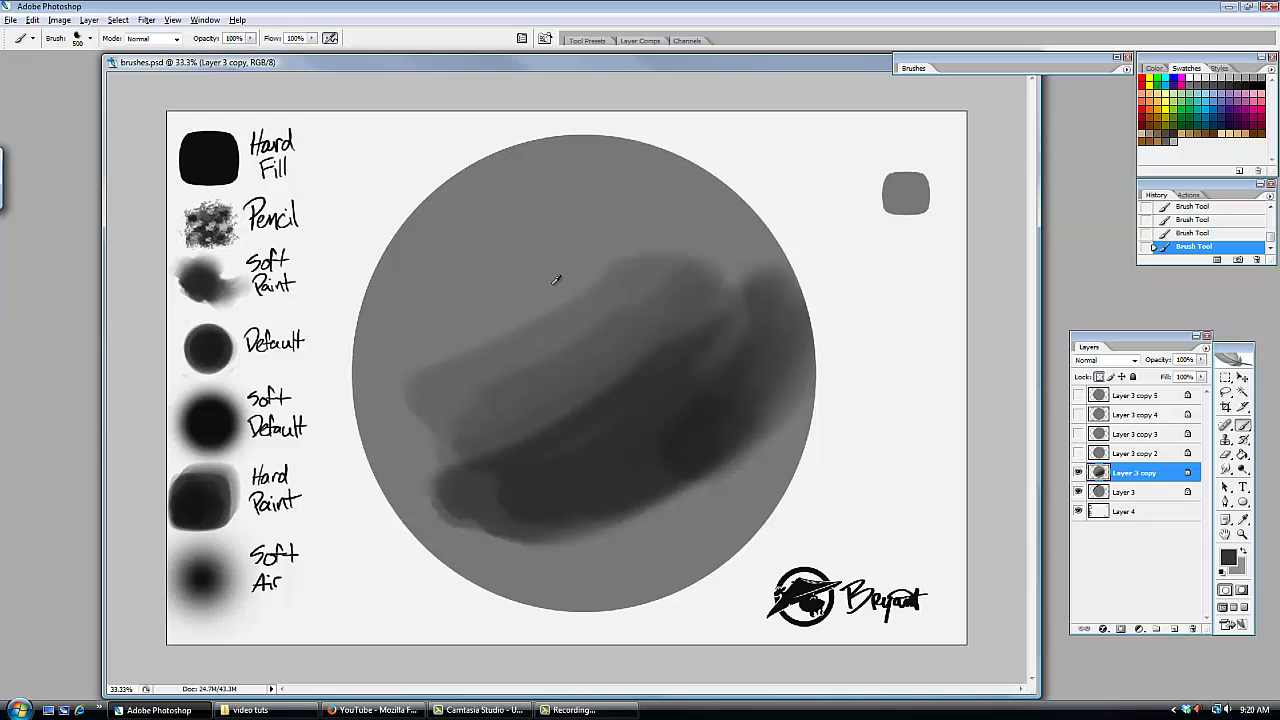
pyautogui.keyDown('alt'); pyautogui.click(553, 295); pyautogui.keyUp('alt')
pyautogui.moveTo(668, 289)
pyautogui.mouseDown()
pyautogui.moveTo(529, 363)
pyautogui.moveTo(552, 355)
pyautogui.mouseUp()
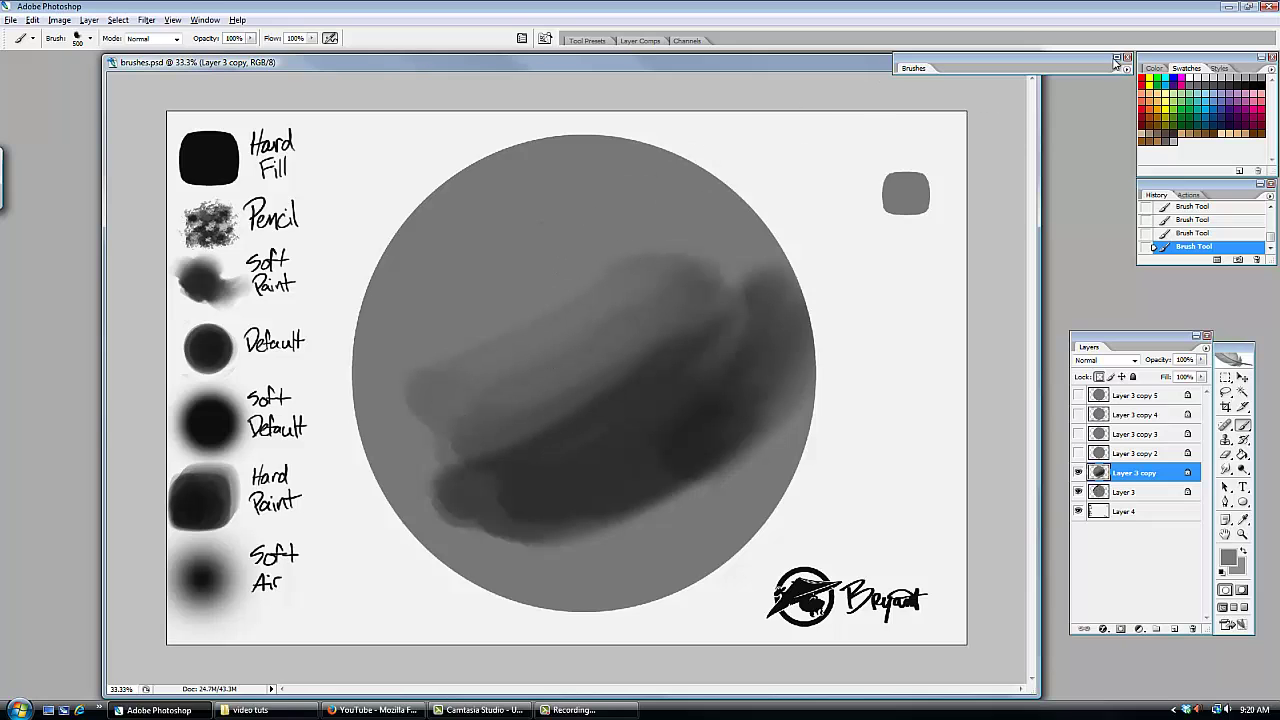
# - Check the soft paint brush's dynamics settings, and set its flow to 52% and opacity to 45%
pyautogui.click(1114, 59)
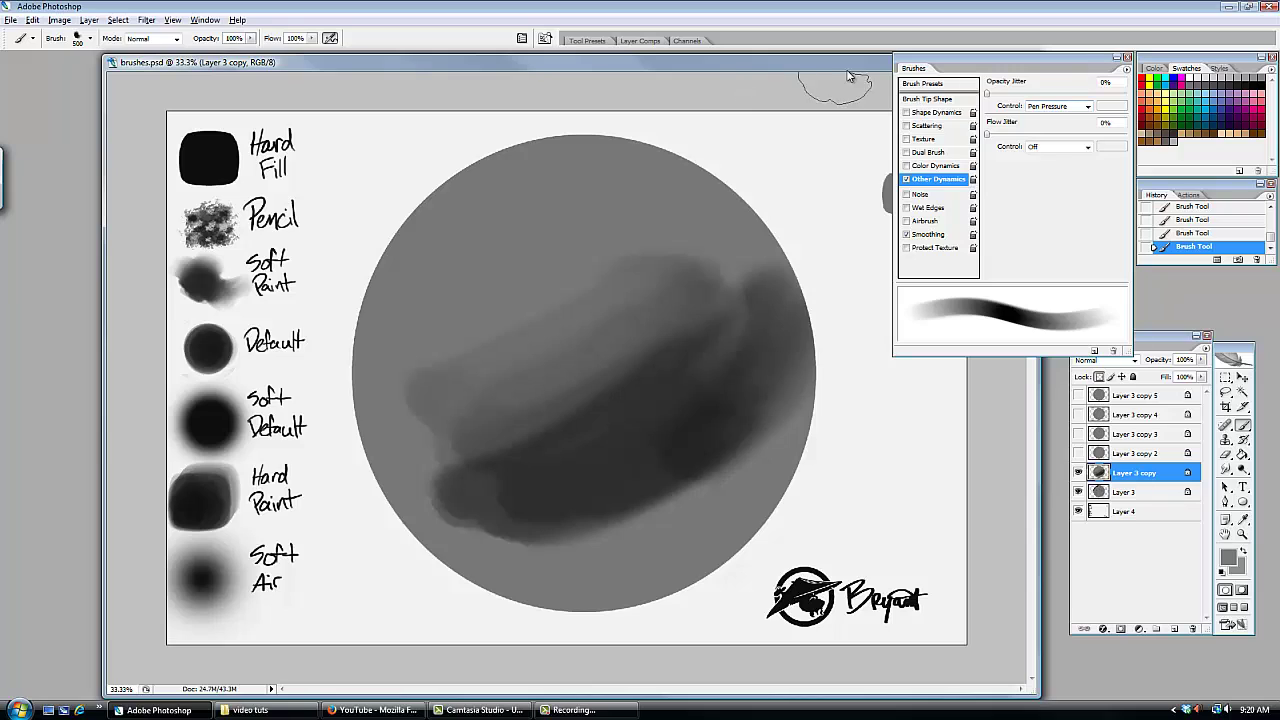
pyautogui.click(1114, 59)
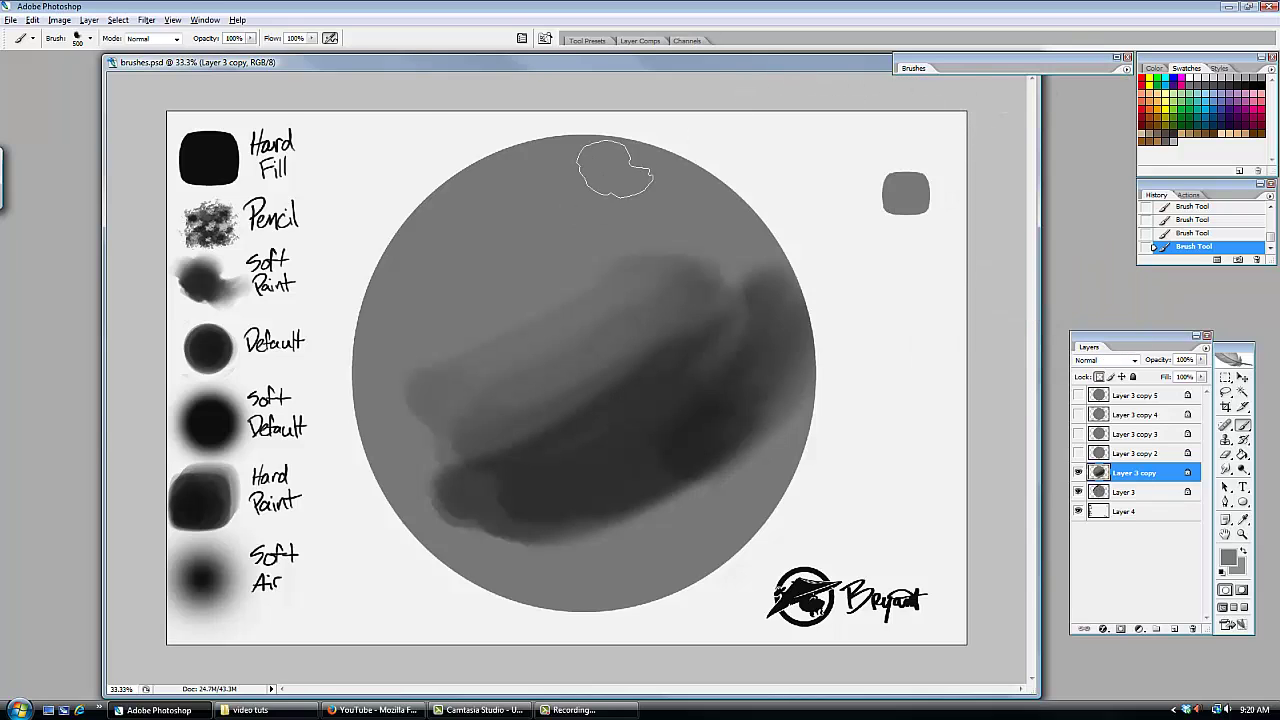
pyautogui.click(312, 40)
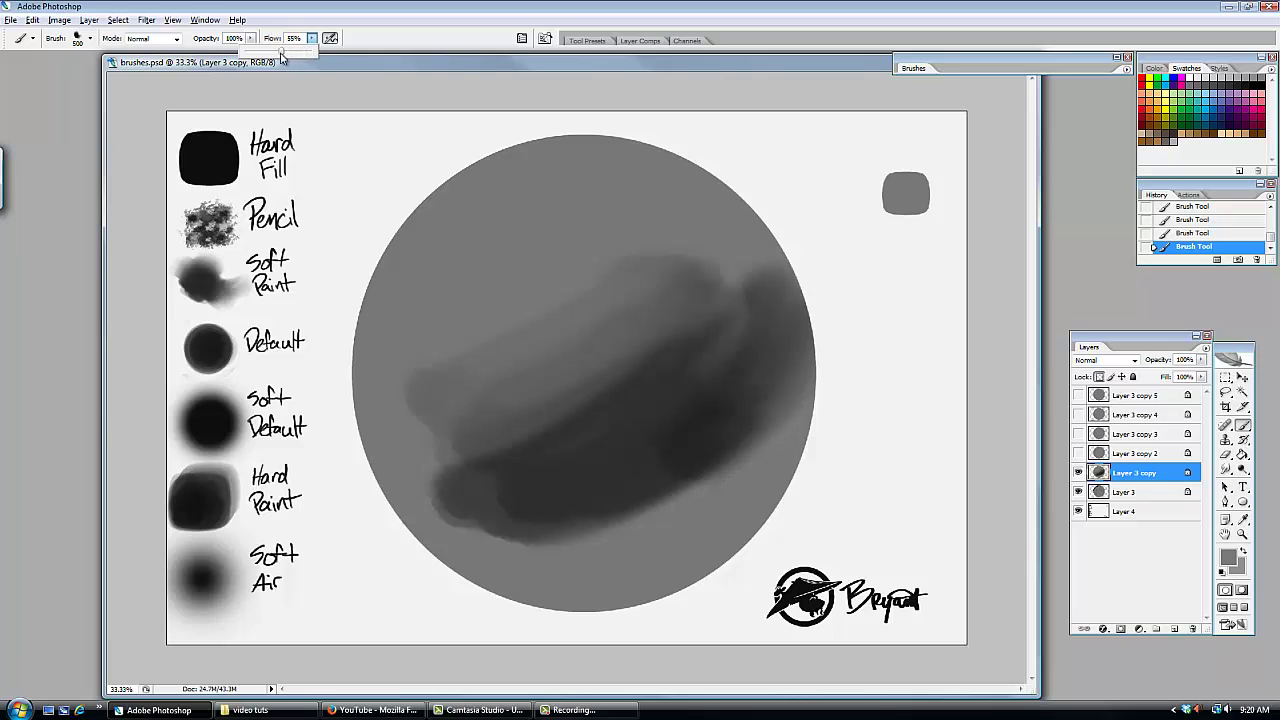
pyautogui.click(252, 38)
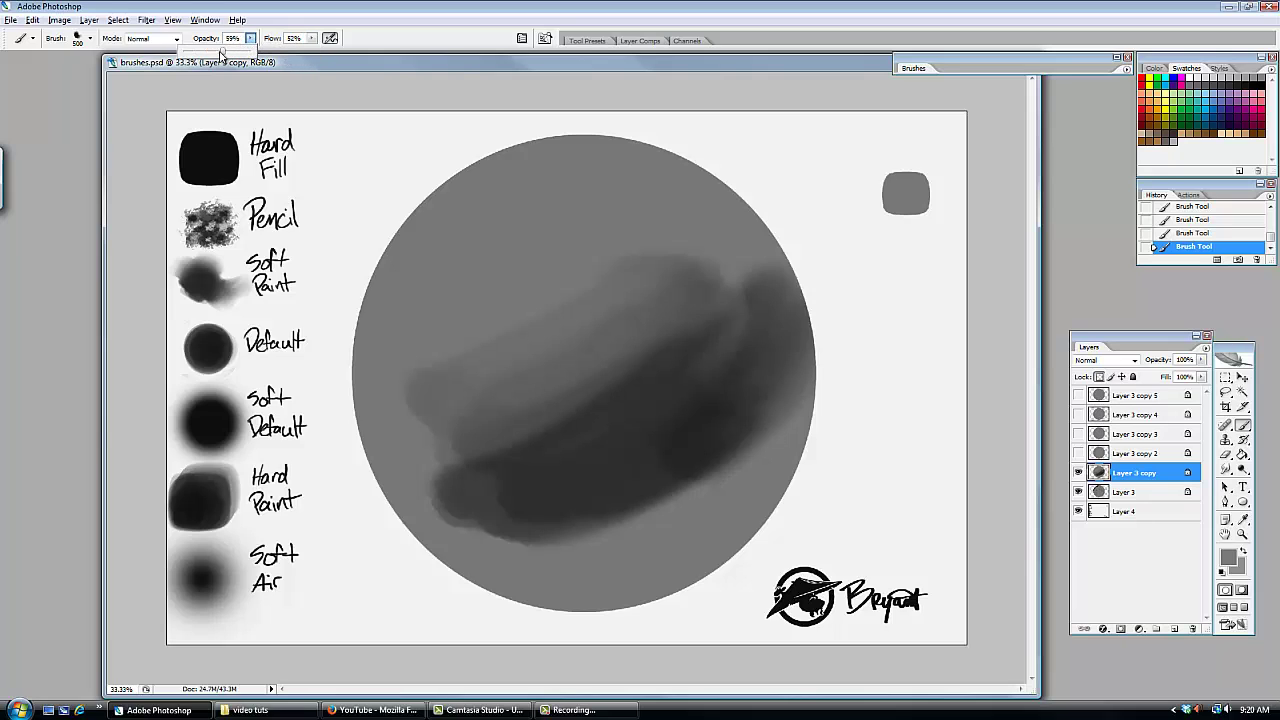
pyautogui.click(377, 33)
# - Sample the near-white background and build up soft highlight strokes over the circle's upper-left area
pyautogui.keyDown('alt'); pyautogui.click(424, 153); pyautogui.keyUp('alt')
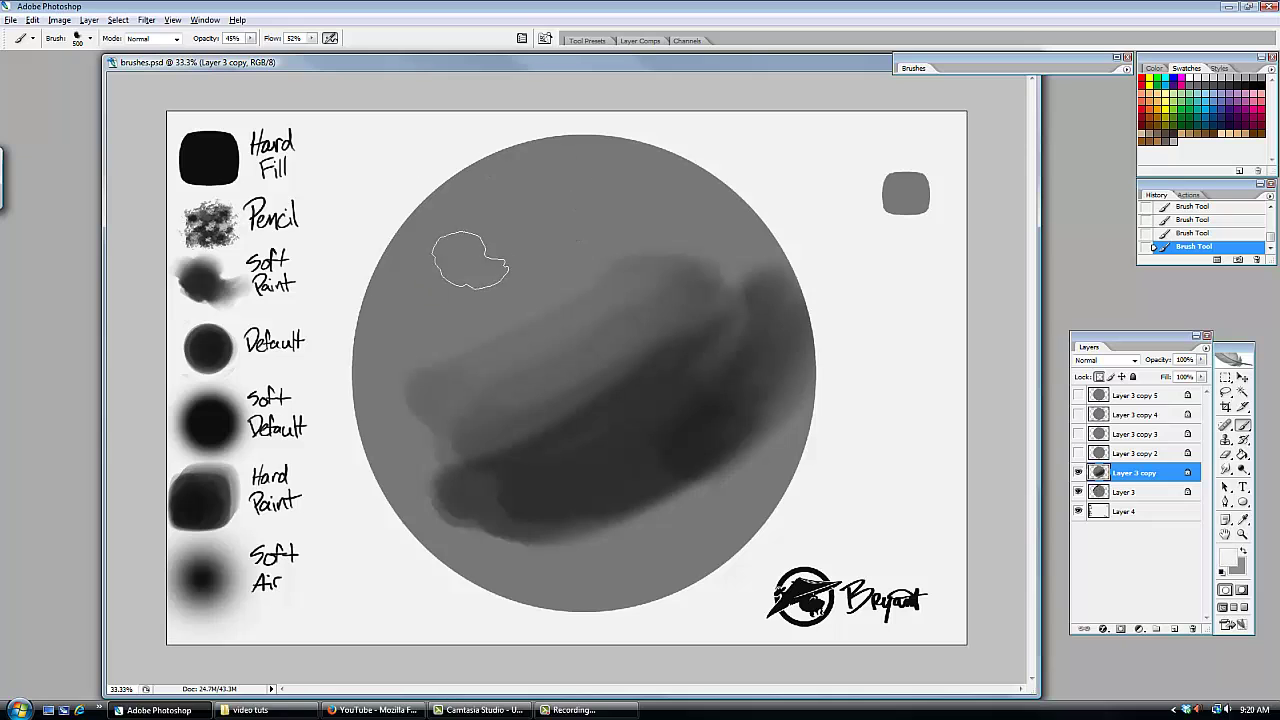
pyautogui.moveTo(553, 190); pyautogui.dragTo(512, 197)
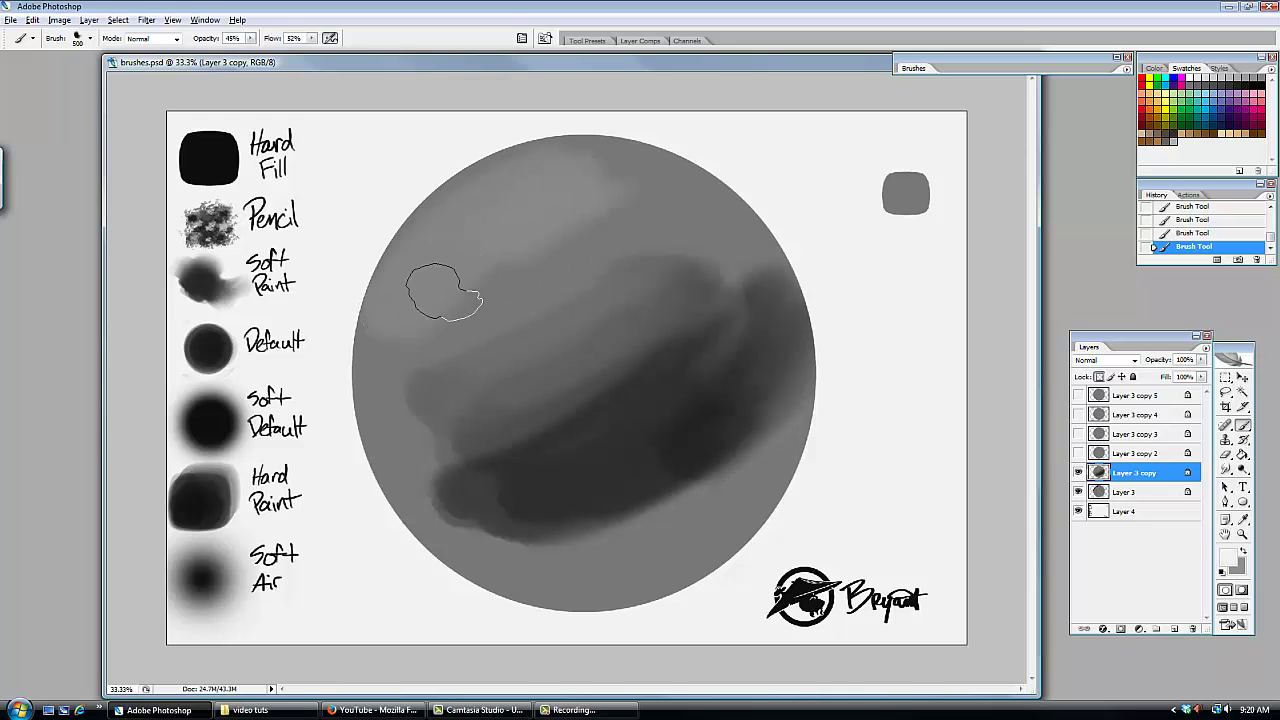
pyautogui.moveTo(451, 286)
pyautogui.mouseDown()
pyautogui.moveTo(620, 250)
pyautogui.moveTo(470, 350)
pyautogui.mouseUp()
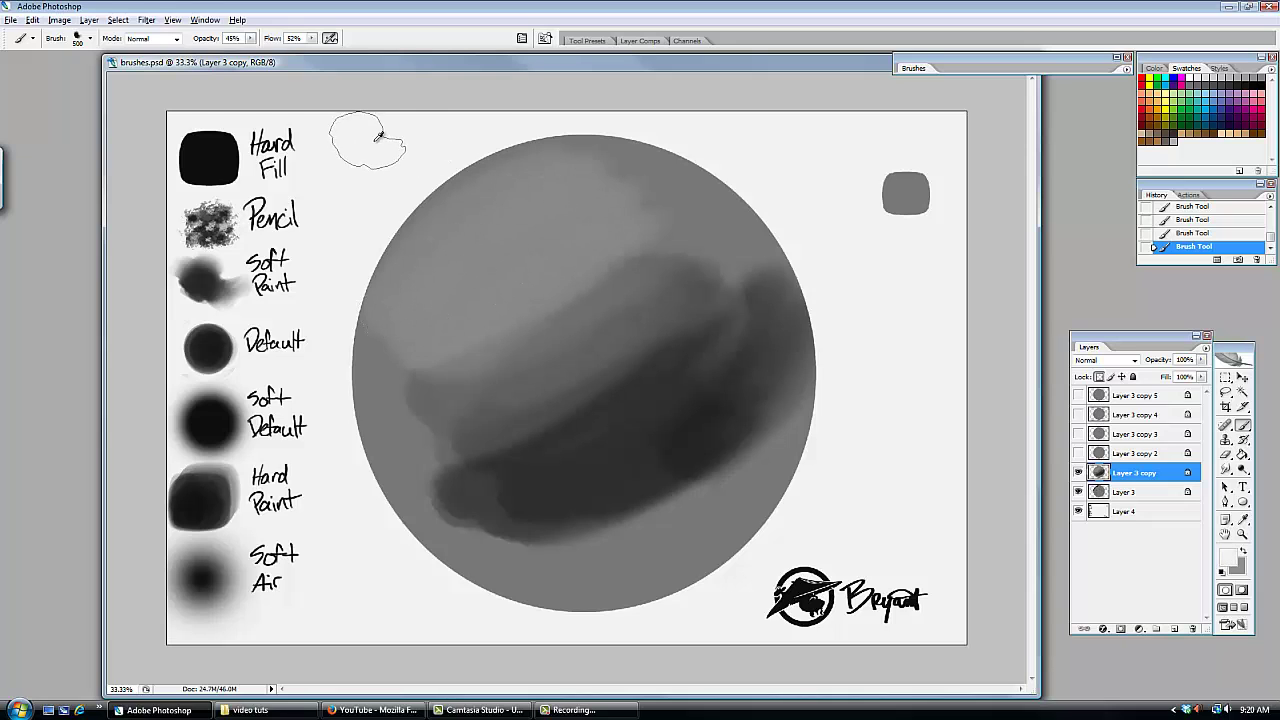
pyautogui.press('alt')
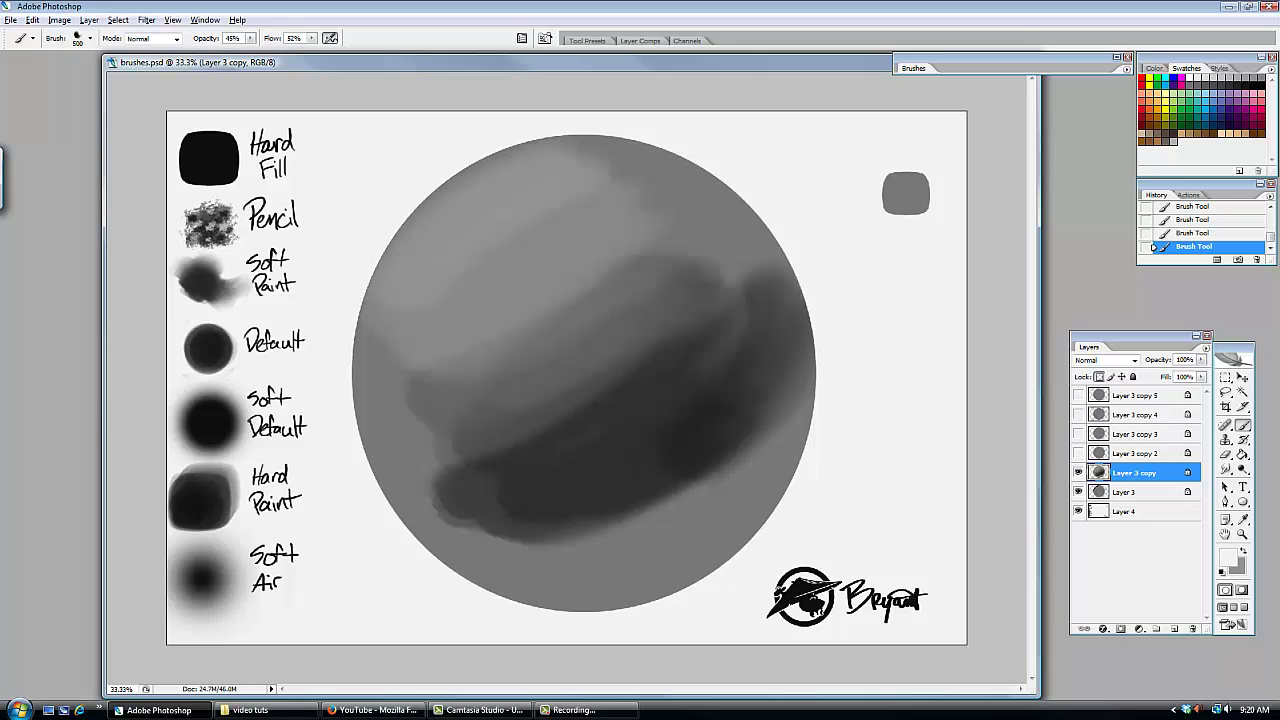
# - Build up lighter soft paint strokes over the circle's upper-left area and along the highlight's lower edge
pyautogui.moveTo(405, 327)
pyautogui.mouseDown()
pyautogui.moveTo(600, 223)
pyautogui.moveTo(457, 363)
pyautogui.moveTo(634, 248)
pyautogui.moveTo(440, 410)
pyautogui.mouseUp()
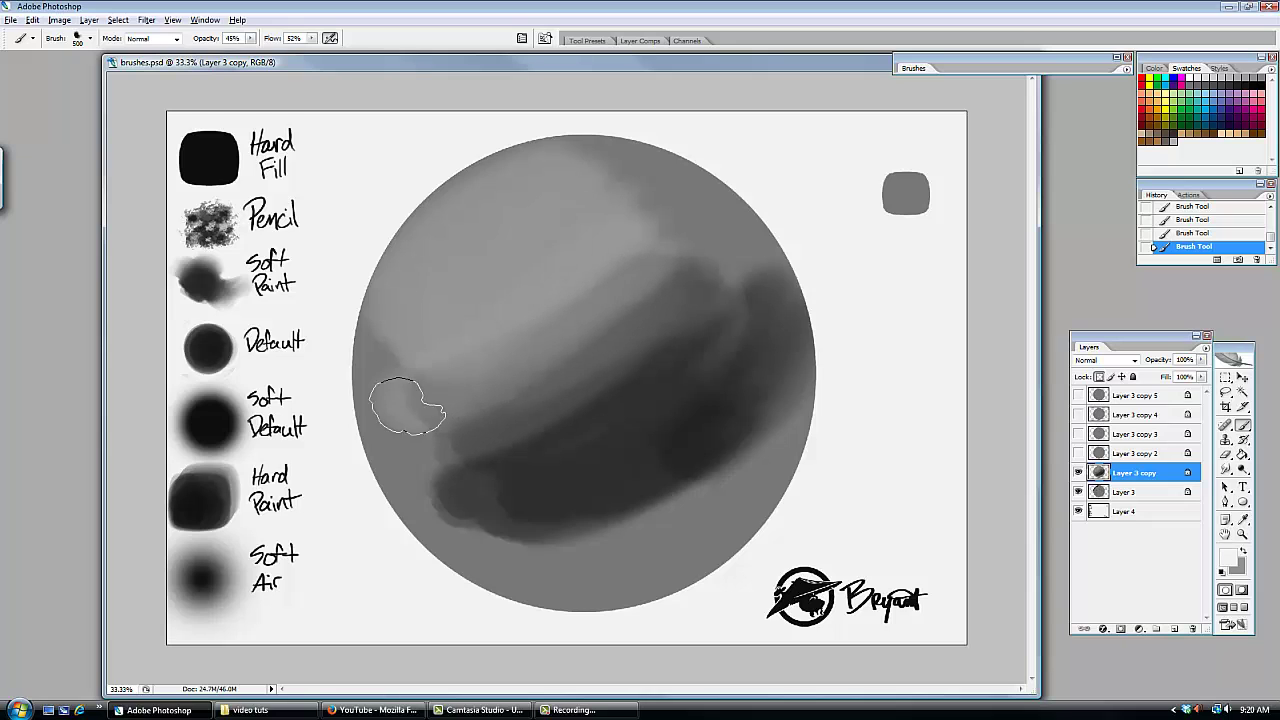
pyautogui.moveTo(461, 229)
pyautogui.mouseDown()
pyautogui.moveTo(429, 259)
pyautogui.moveTo(458, 281)
pyautogui.moveTo(537, 263)
pyautogui.moveTo(455, 345)
pyautogui.mouseUp()
pyautogui.moveTo(591, 271); pyautogui.dragTo(493, 365)
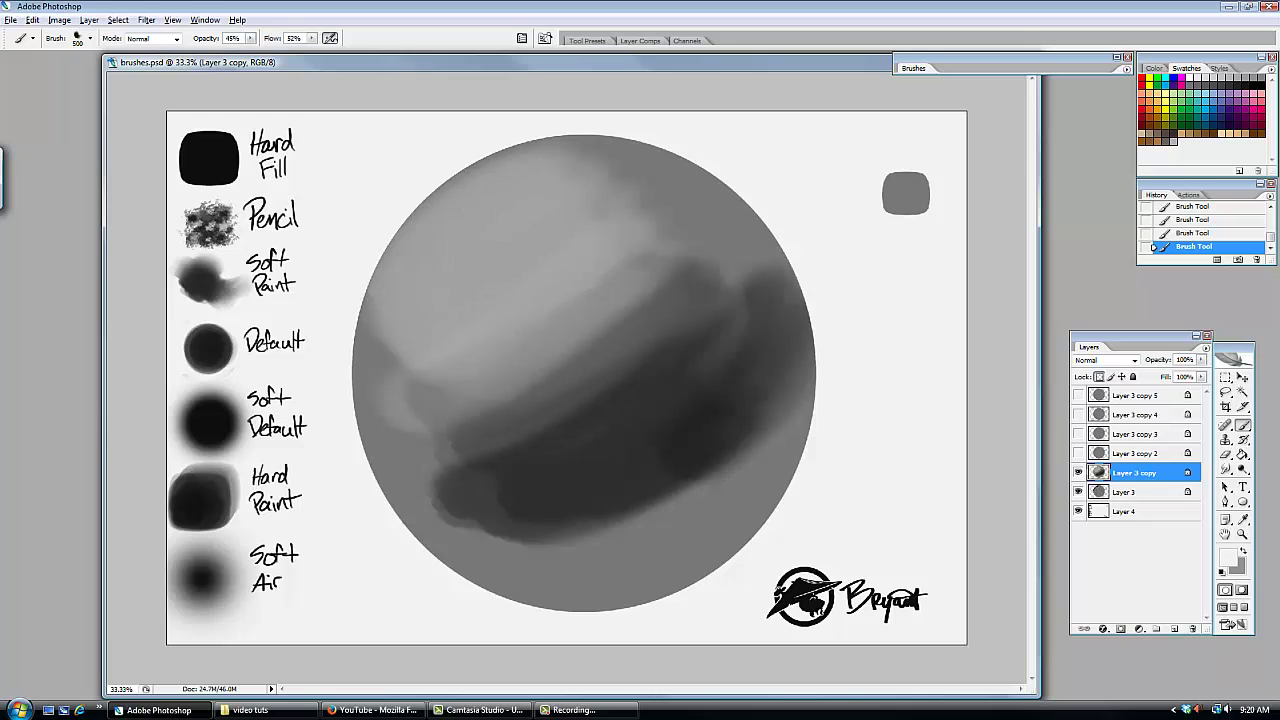
pyautogui.moveTo(482, 213); pyautogui.dragTo(446, 243)
pyautogui.moveTo(540, 190); pyautogui.dragTo(485, 247)
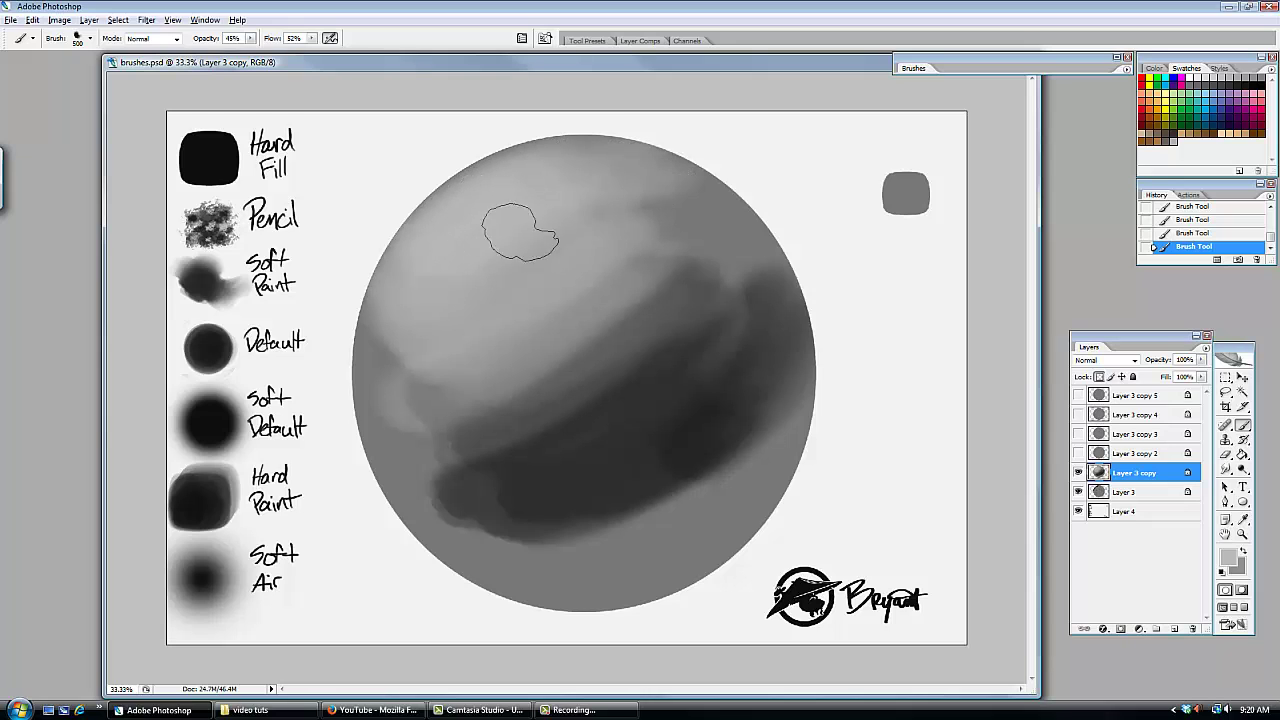
# - Blend the highlight into the shadow with light, mid and dark greys sampled from the circle
pyautogui.keyDown('alt'); pyautogui.click(640, 305); pyautogui.keyUp('alt')
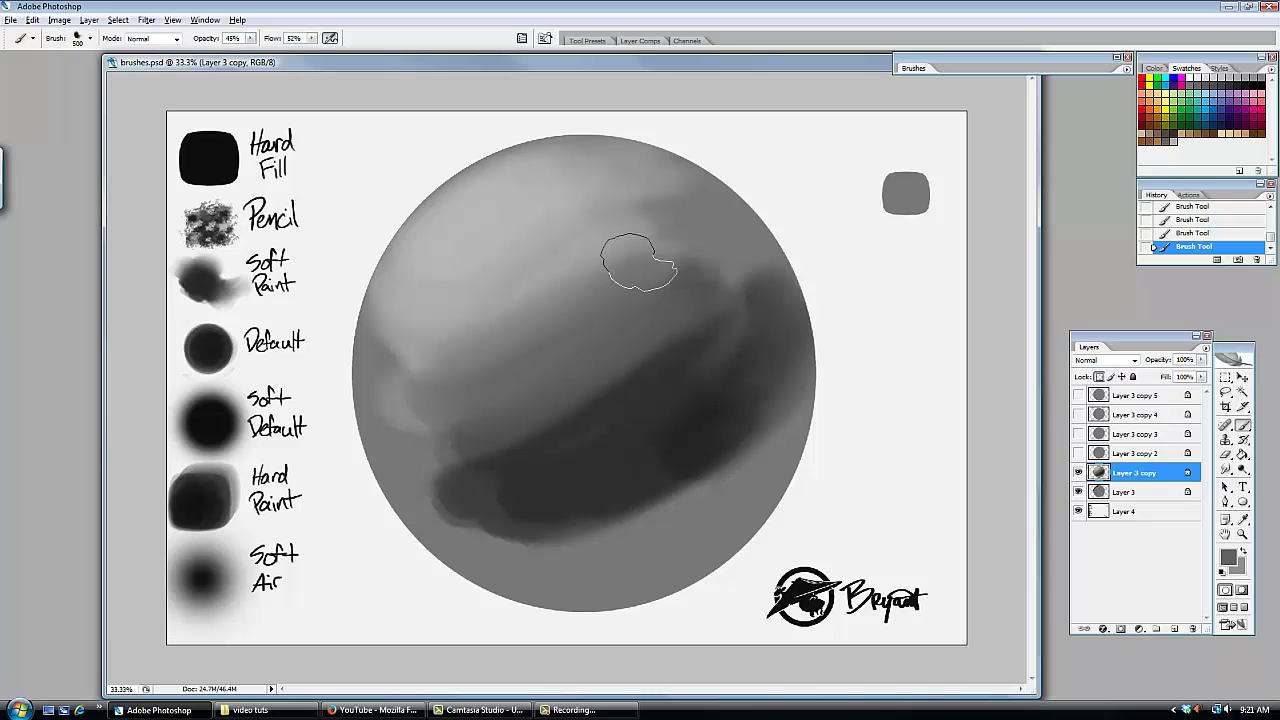
pyautogui.keyDown('alt'); pyautogui.click(567, 253); pyautogui.keyUp('alt')
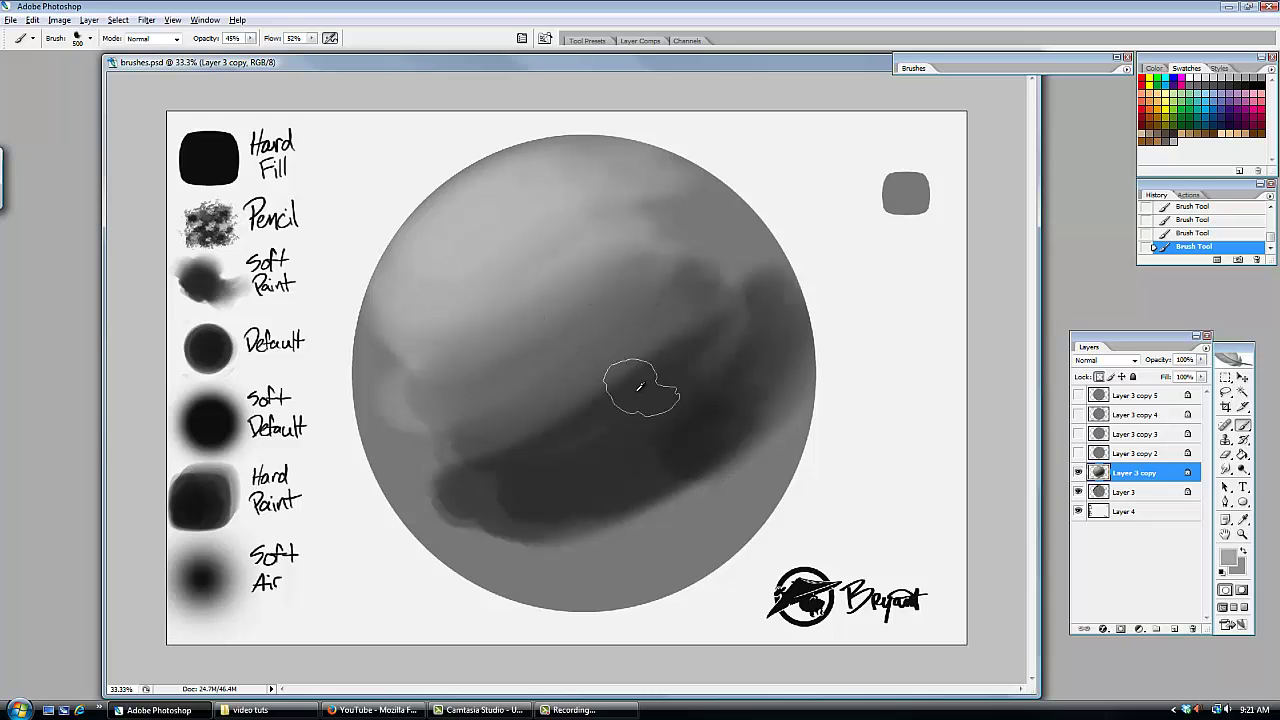
pyautogui.keyDown('alt'); pyautogui.click(625, 395); pyautogui.keyUp('alt')
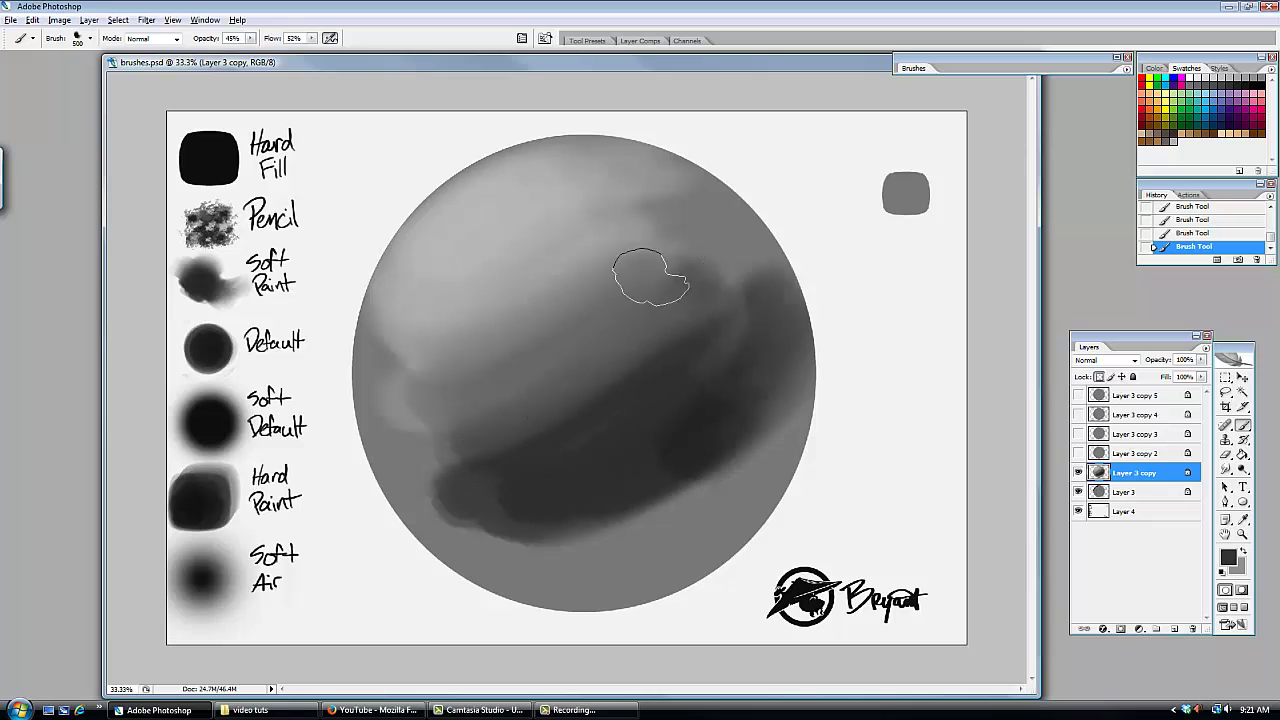
pyautogui.keyDown('alt'); pyautogui.click(610, 325); pyautogui.keyUp('alt')
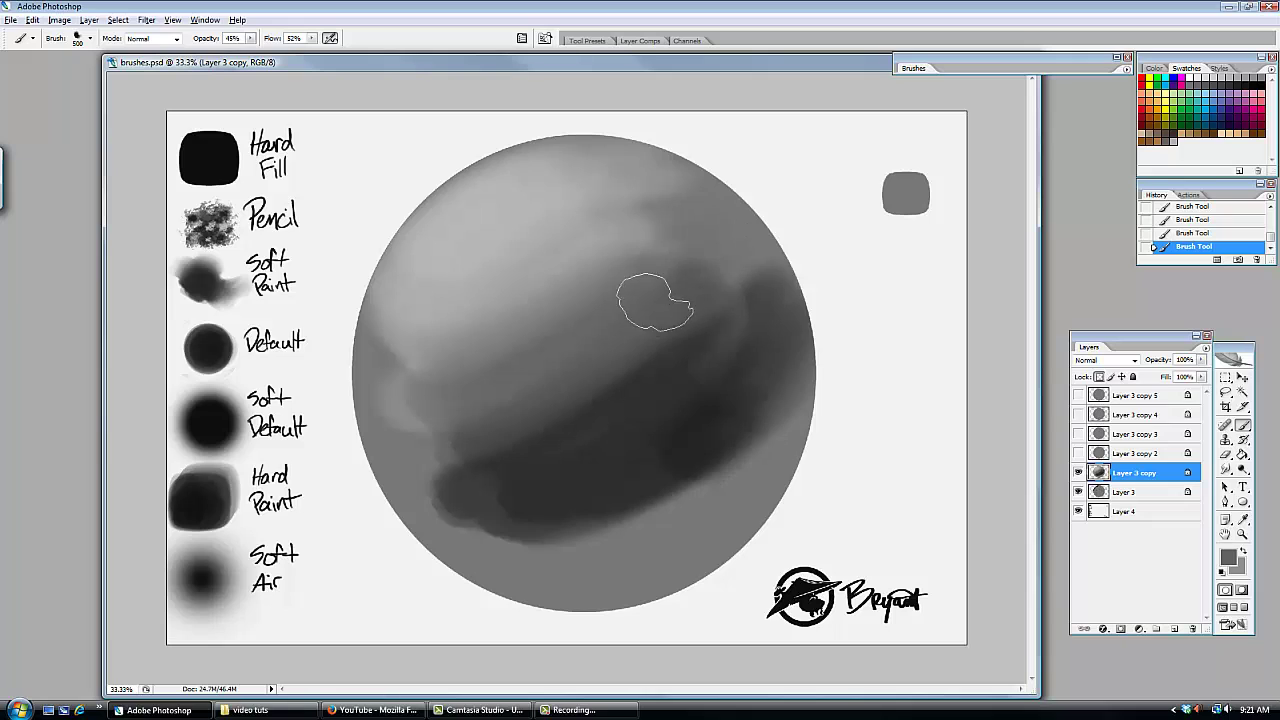
pyautogui.keyDown('alt'); pyautogui.click(422, 298); pyautogui.keyUp('alt')
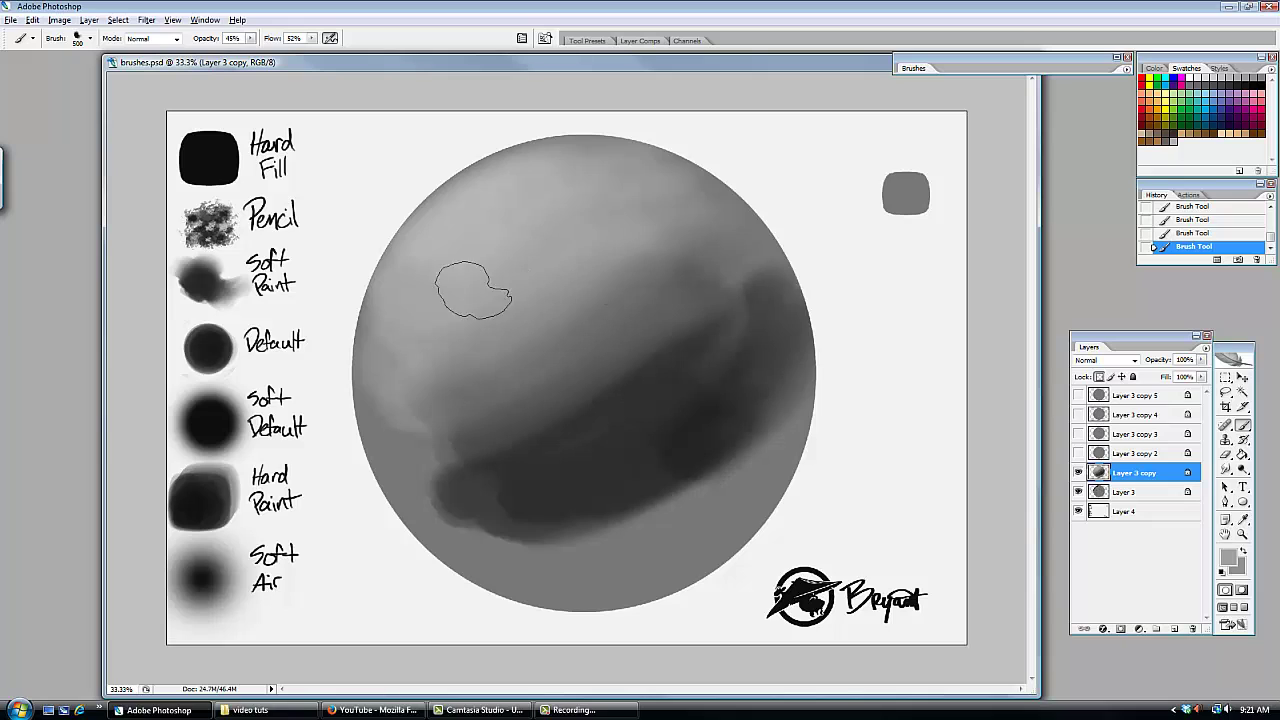
# - Switch to the default 19 px hard round brush, enlarge it to 60 px, and paint a thin dark wavy line across the highlight
pyautogui.rightClick(522, 318)
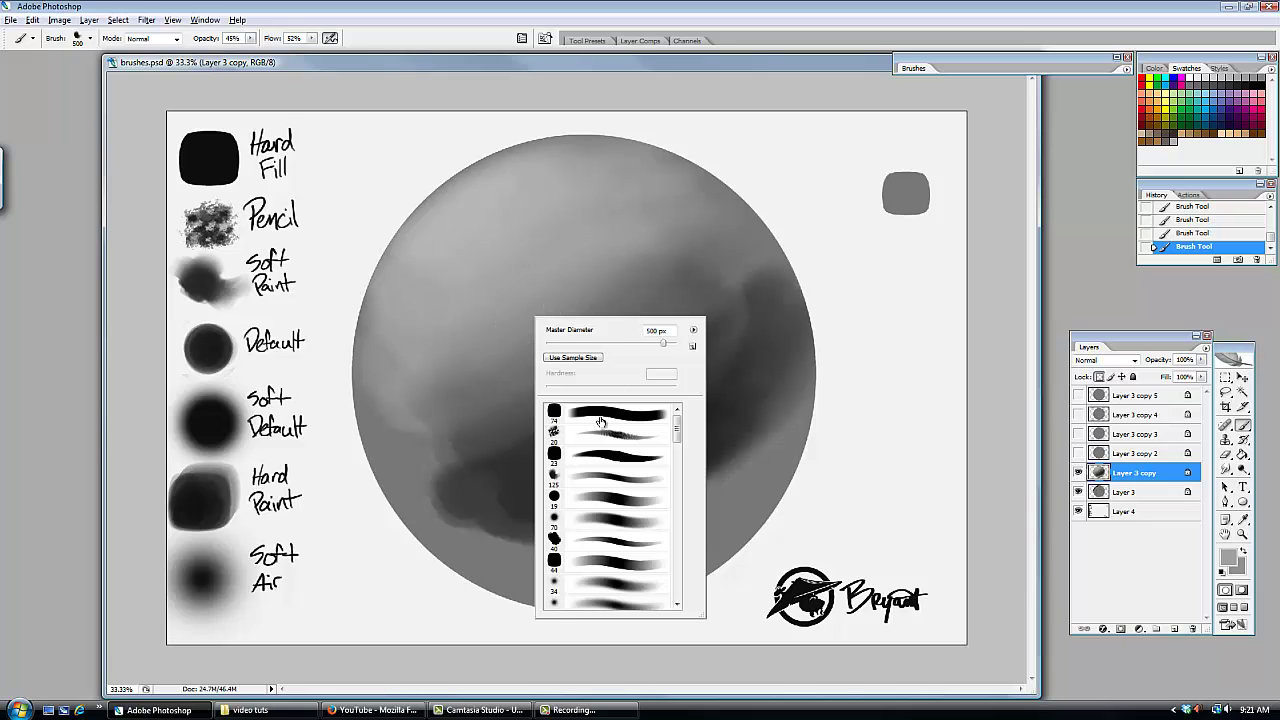
pyautogui.click(580, 493)
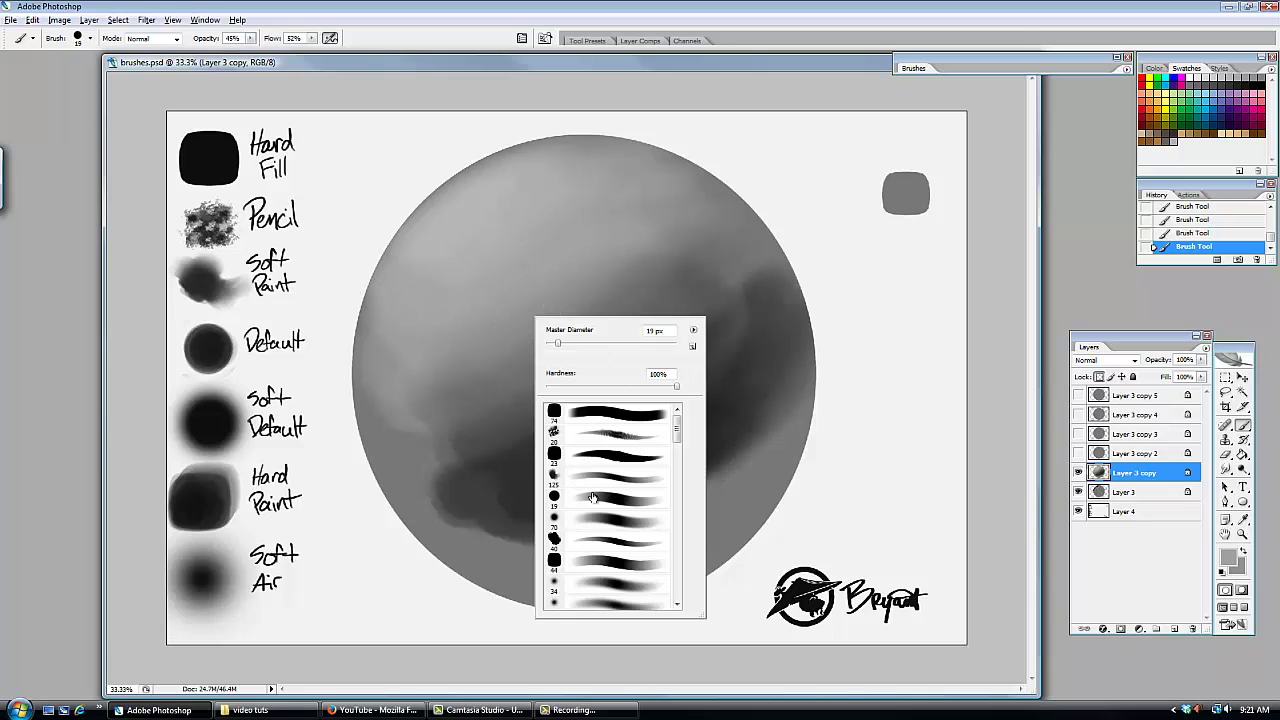
pyautogui.click(725, 385)
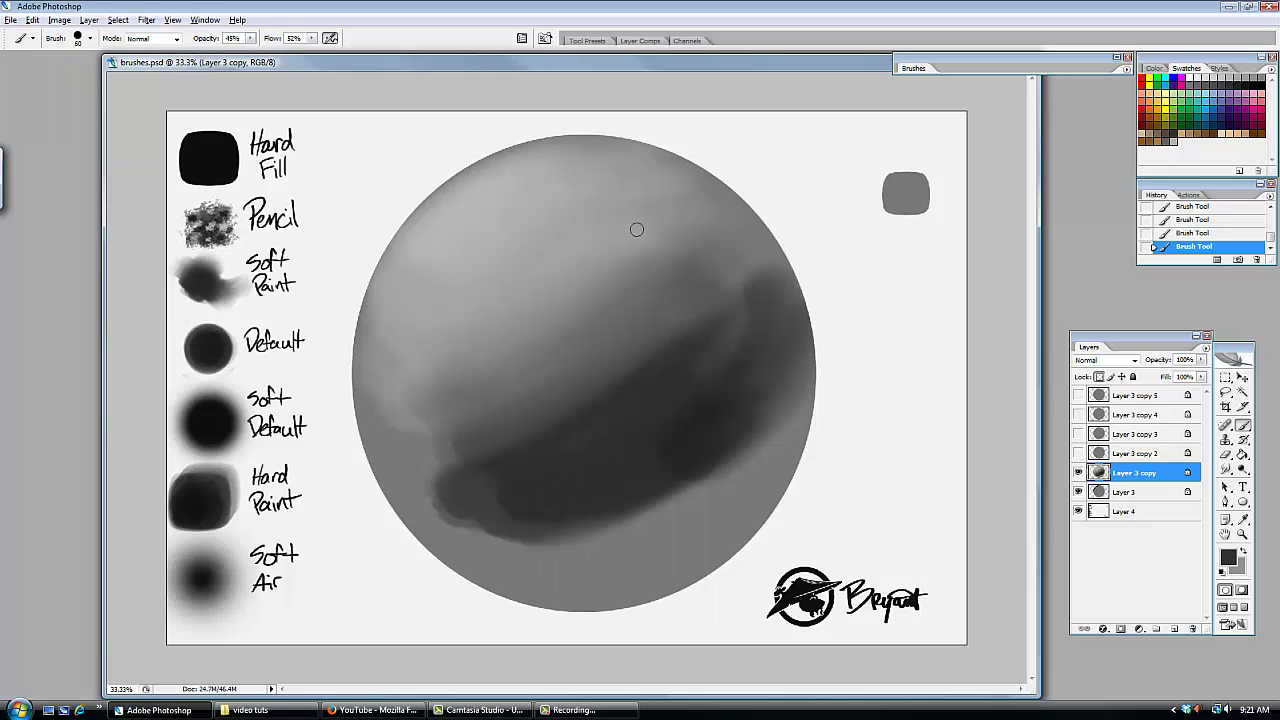
pyautogui.moveTo(636, 229)
pyautogui.mouseDown()
pyautogui.moveTo(460, 312)
pyautogui.moveTo(427, 288)
pyautogui.moveTo(390, 294)
pyautogui.mouseUp()
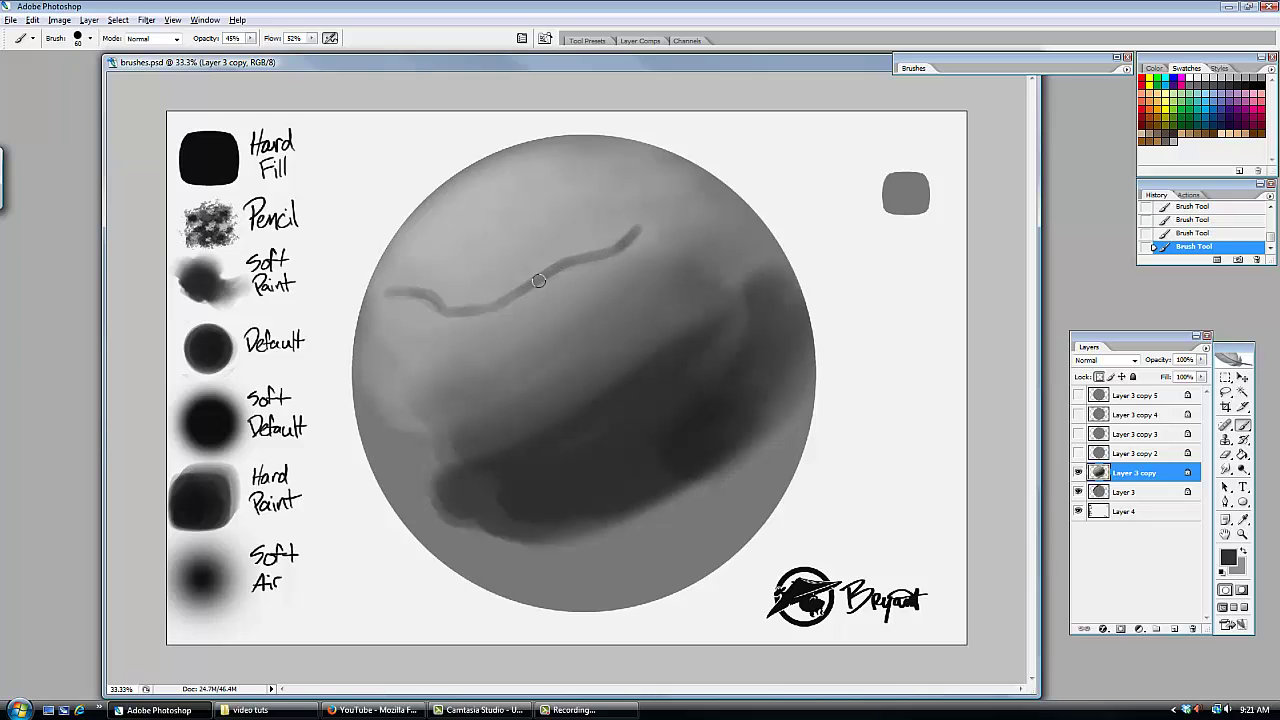
# - Paint a near-white highlight patch near the circle's top, enlarge the brush to 125 px, and sample a light grey from the circle
pyautogui.keyDown('alt'); pyautogui.click(421, 290); pyautogui.keyUp('alt')
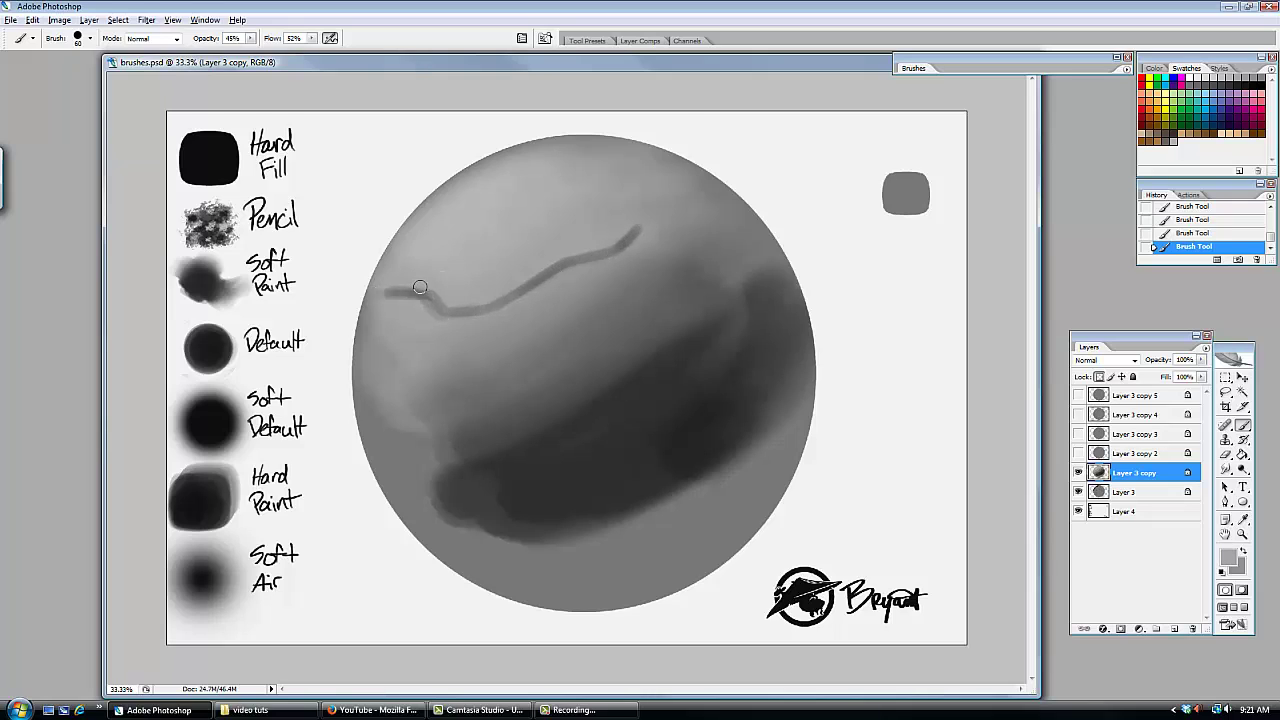
pyautogui.keyDown('alt'); pyautogui.click(431, 292); pyautogui.keyUp('alt')
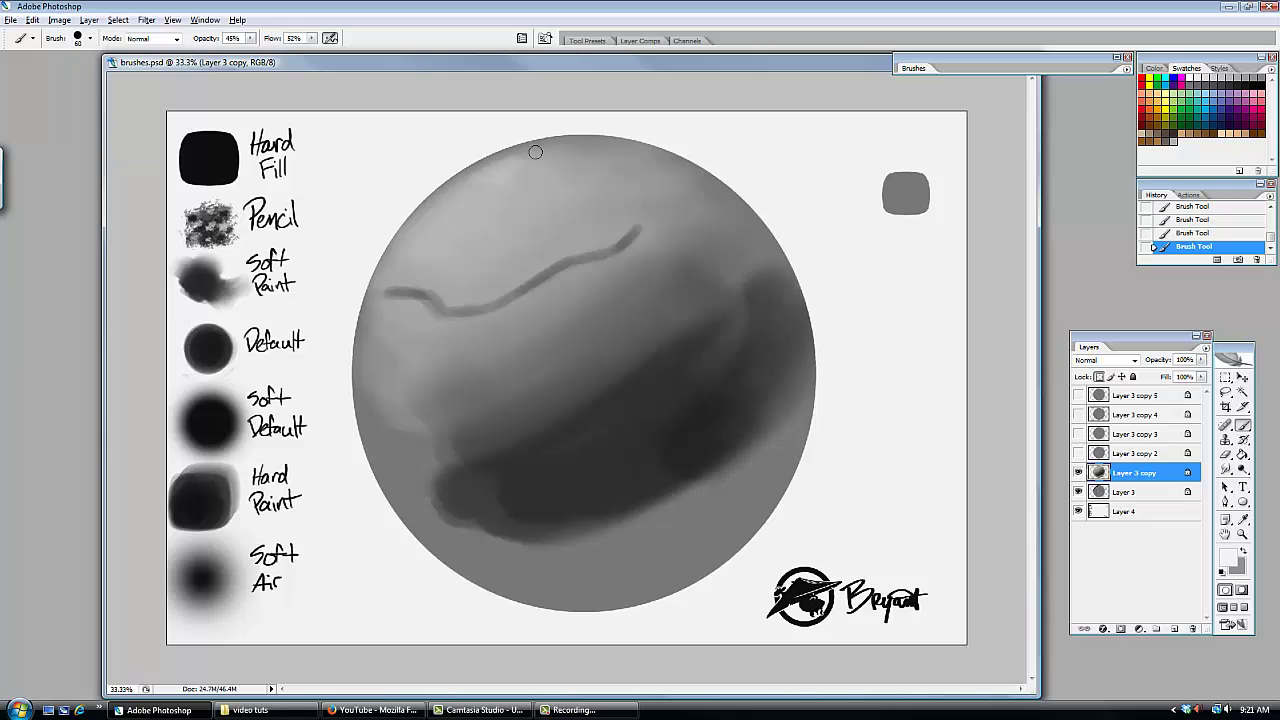
pyautogui.moveTo(511, 176)
pyautogui.mouseDown()
pyautogui.moveTo(563, 197)
pyautogui.moveTo(505, 167)
pyautogui.moveTo(522, 178)
pyautogui.moveTo(485, 192)
pyautogui.moveTo(550, 184)
pyautogui.moveTo(486, 209)
pyautogui.moveTo(502, 213)
pyautogui.moveTo(533, 178)
pyautogui.moveTo(481, 189)
pyautogui.moveTo(473, 176)
pyautogui.moveTo(535, 158)
pyautogui.moveTo(486, 186)
pyautogui.moveTo(537, 203)
pyautogui.moveTo(552, 164)
pyautogui.moveTo(529, 190)
pyautogui.moveTo(451, 203)
pyautogui.moveTo(528, 185)
pyautogui.moveTo(526, 210)
pyautogui.moveTo(545, 206)
pyautogui.moveTo(477, 205)
pyautogui.moveTo(563, 182)
pyautogui.moveTo(549, 159)
pyautogui.moveTo(494, 178)
pyautogui.moveTo(494, 214)
pyautogui.mouseUp()
pyautogui.press(']')
pyautogui.press(']')
pyautogui.keyDown('alt'); pyautogui.click(571, 226); pyautogui.keyUp('alt')
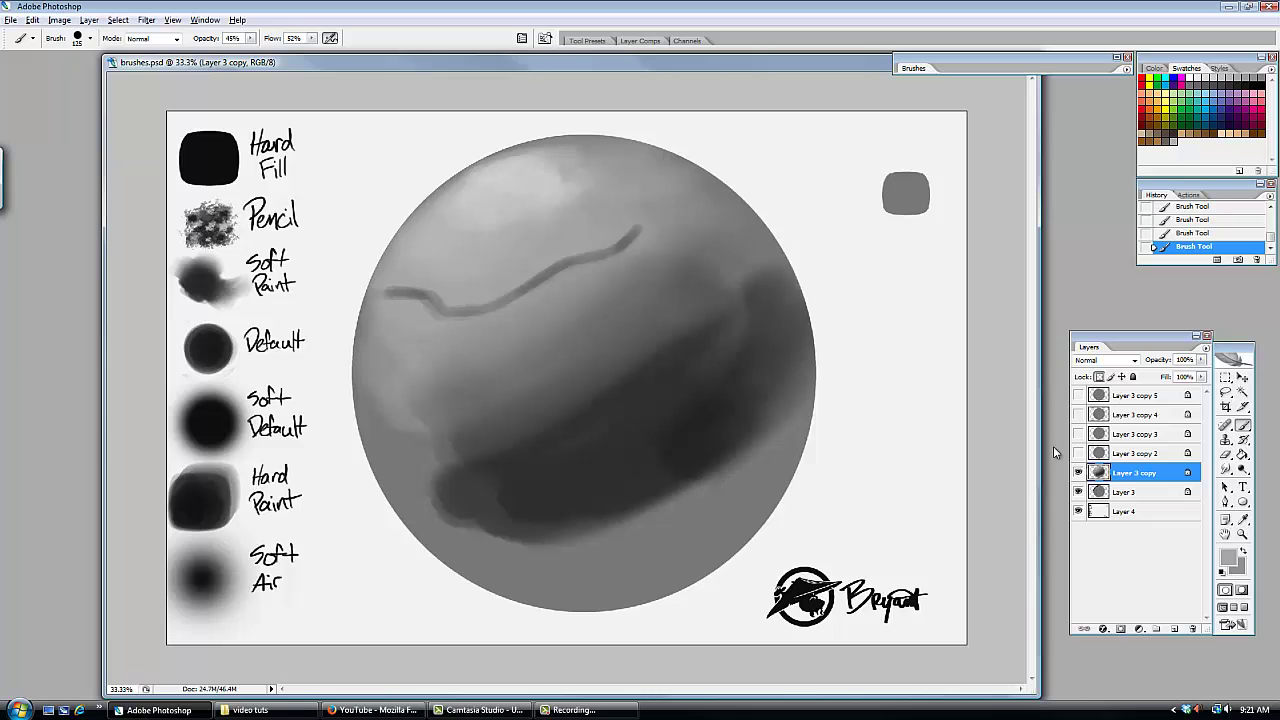
# - Select Layer 3 copy 2, make it visible, and choose the default 19 px hard round brush
pyautogui.click(1098, 456)
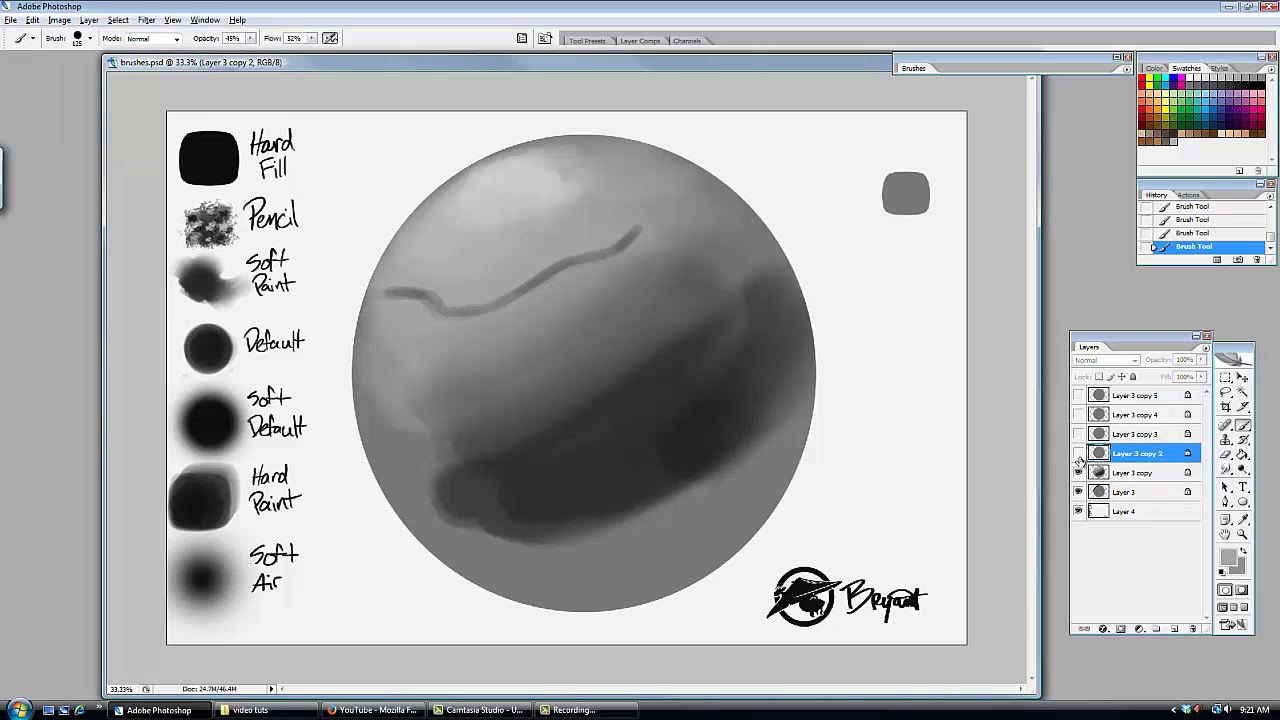
pyautogui.click(1078, 455)
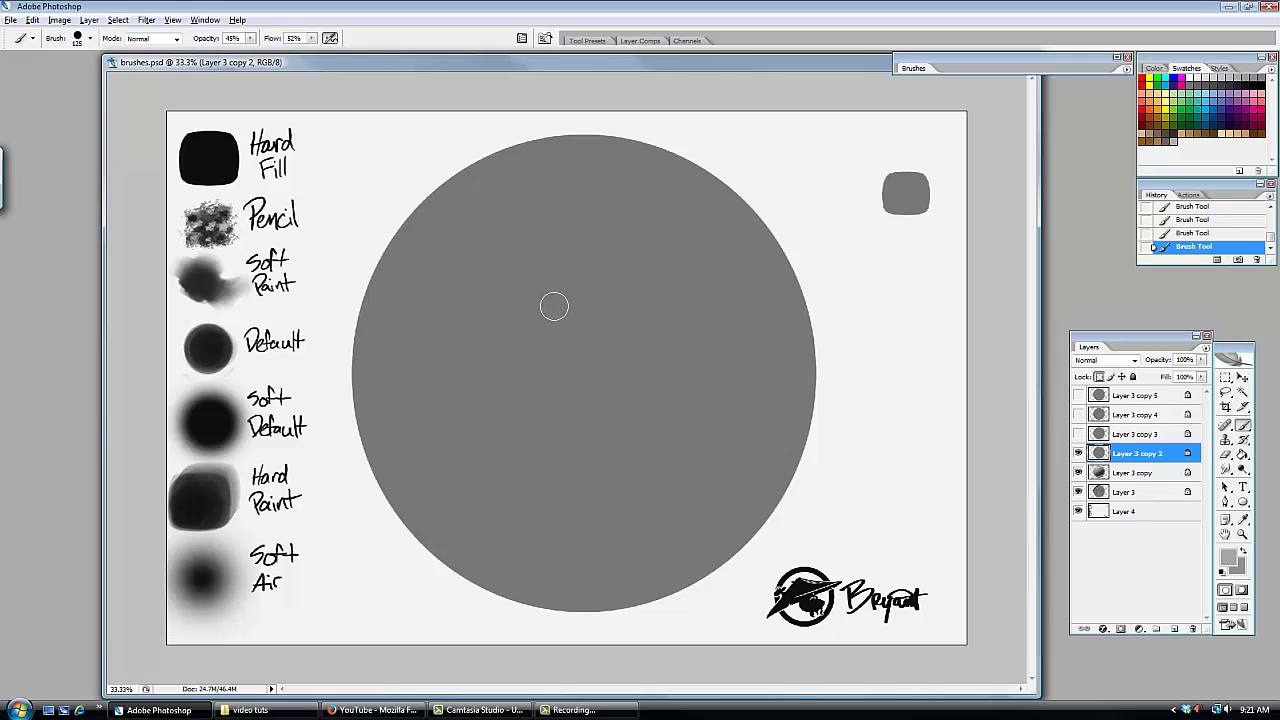
pyautogui.rightClick(493, 300)
pyautogui.click(537, 480)
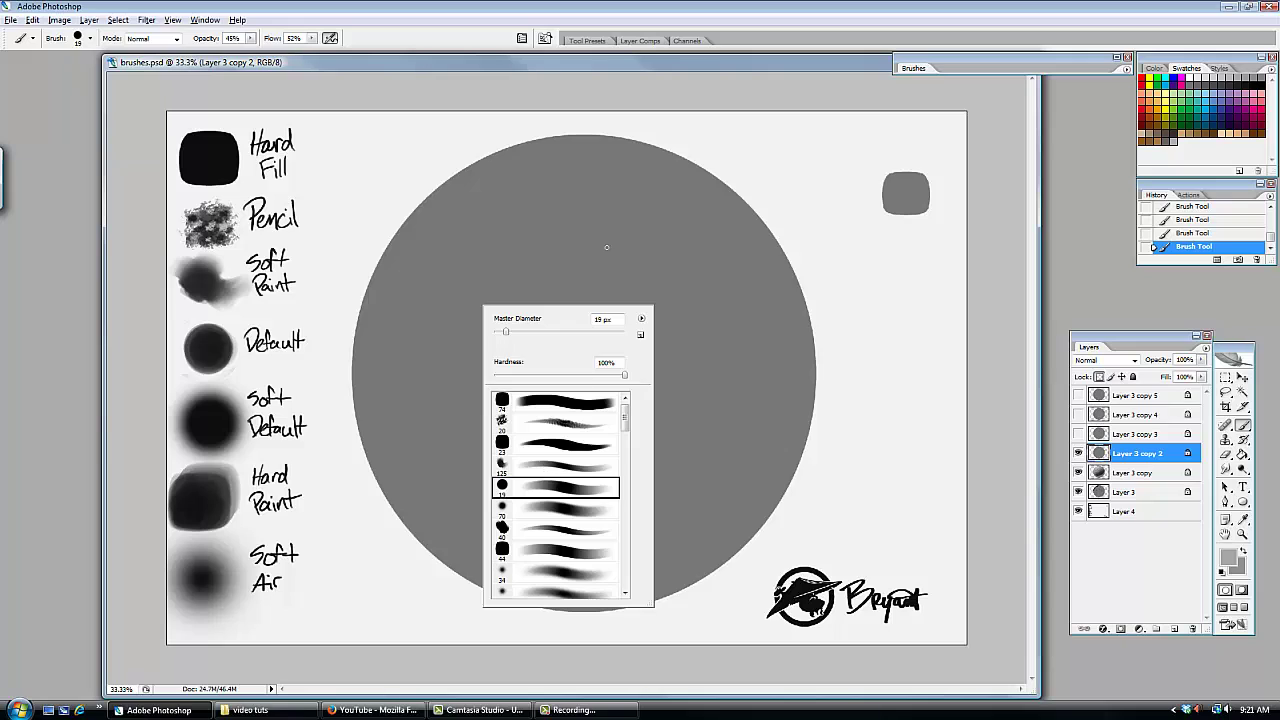
pyautogui.click(580, 233)
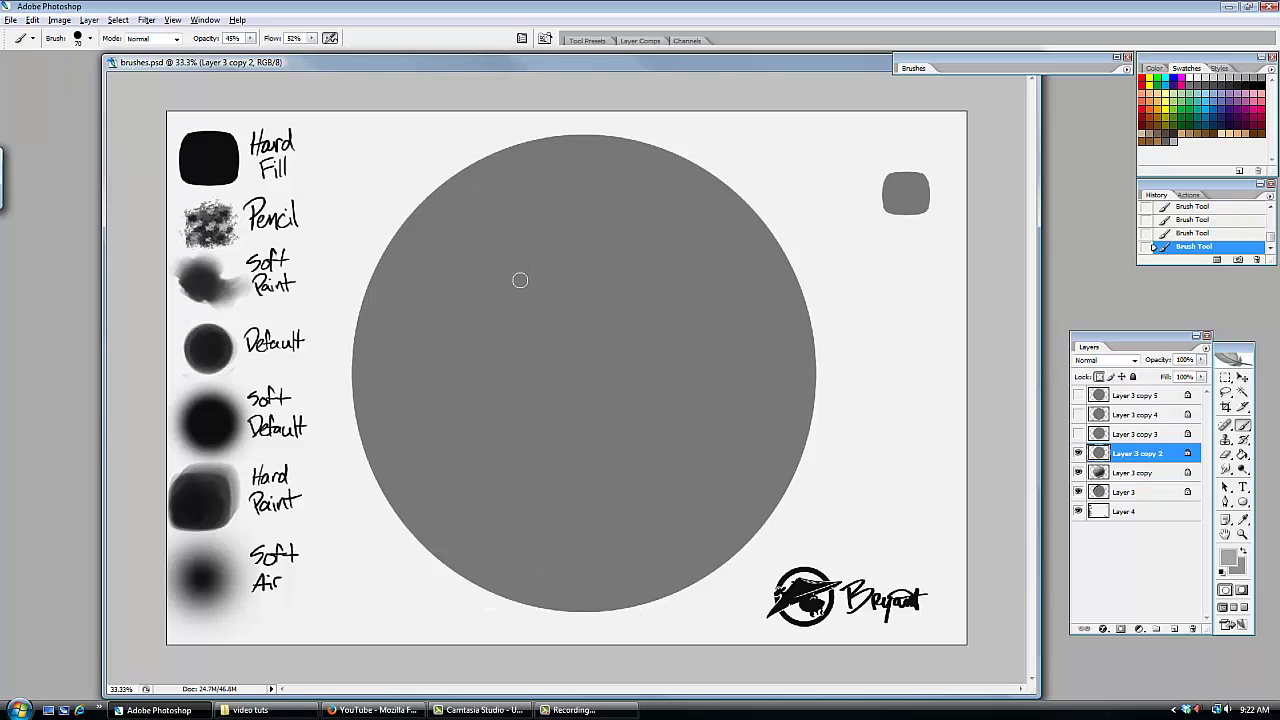
# - Enlarge the brush to 500 px and paint a diagonal shadow on the circle's lower-right part with black sampled from the Default swatch
pyautogui.press(']')
pyautogui.press(']')
pyautogui.press(']')
pyautogui.press(']')
pyautogui.press(']')
pyautogui.press(']')
pyautogui.press(']')
pyautogui.press(']')
pyautogui.press(']')
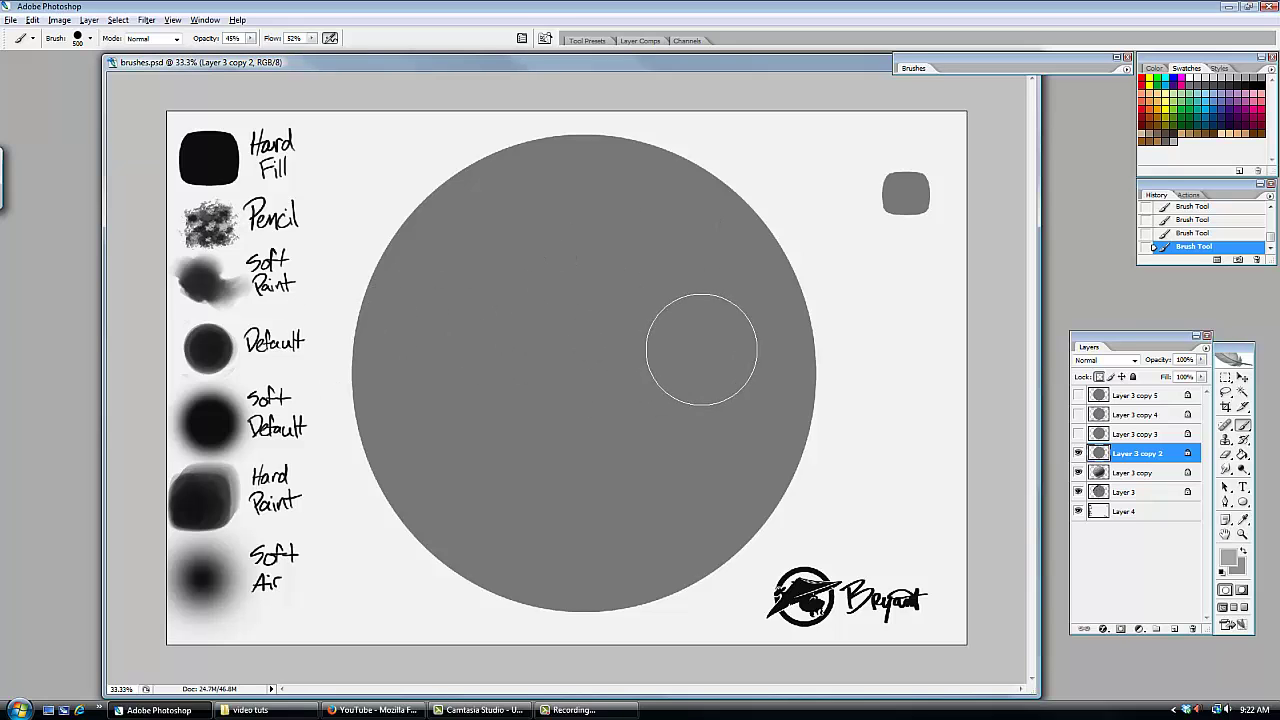
pyautogui.moveTo(700, 349); pyautogui.dragTo(622, 443)
pyautogui.keyDown('alt'); pyautogui.click(218, 350); pyautogui.keyUp('alt')
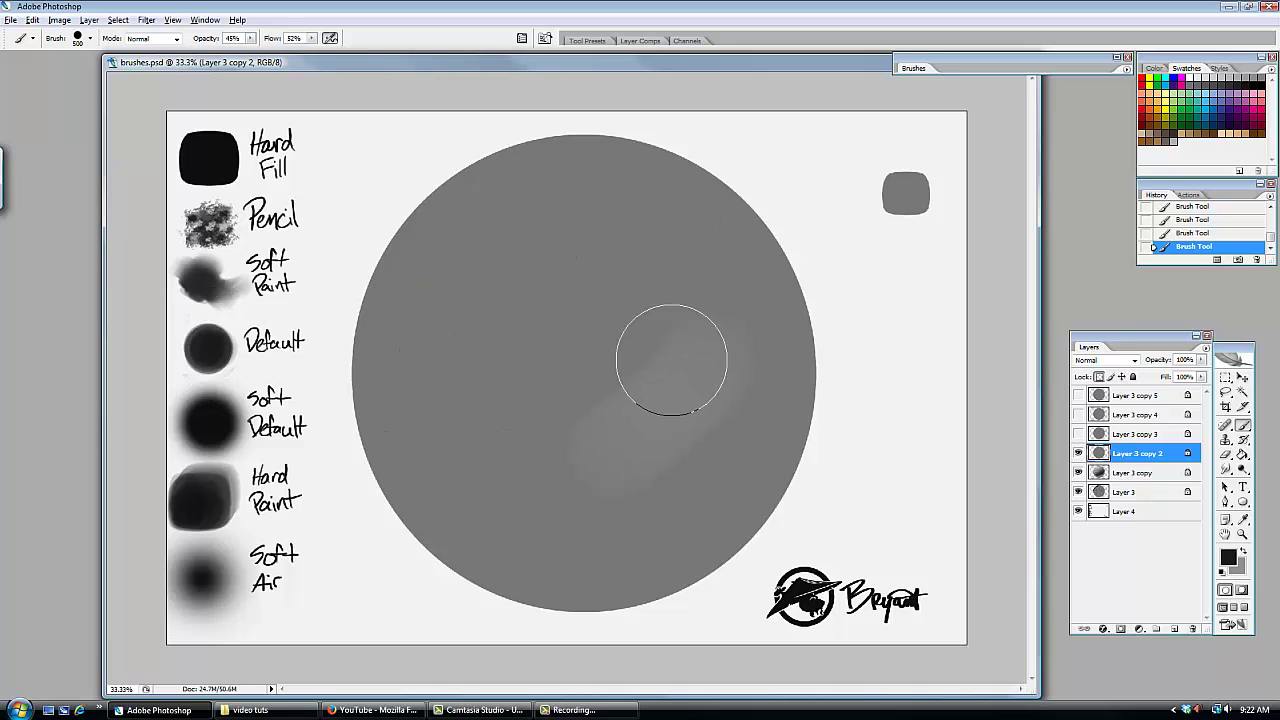
pyautogui.moveTo(671, 360)
pyautogui.mouseDown()
pyautogui.moveTo(629, 420)
pyautogui.moveTo(712, 350)
pyautogui.mouseUp()
pyautogui.moveTo(631, 413)
pyautogui.mouseDown()
pyautogui.moveTo(680, 331)
pyautogui.moveTo(694, 351)
pyautogui.moveTo(684, 413)
pyautogui.moveTo(714, 383)
pyautogui.moveTo(700, 400)
pyautogui.moveTo(583, 434)
pyautogui.moveTo(639, 372)
pyautogui.moveTo(517, 457)
pyautogui.moveTo(637, 374)
pyautogui.moveTo(690, 395)
pyautogui.moveTo(572, 343)
pyautogui.mouseUp()
# - Soften the shadow's upper edge with a sampled mid-grey and darken its core with a sampled dark grey
pyautogui.keyDown('alt'); pyautogui.click(572, 343); pyautogui.keyUp('alt')
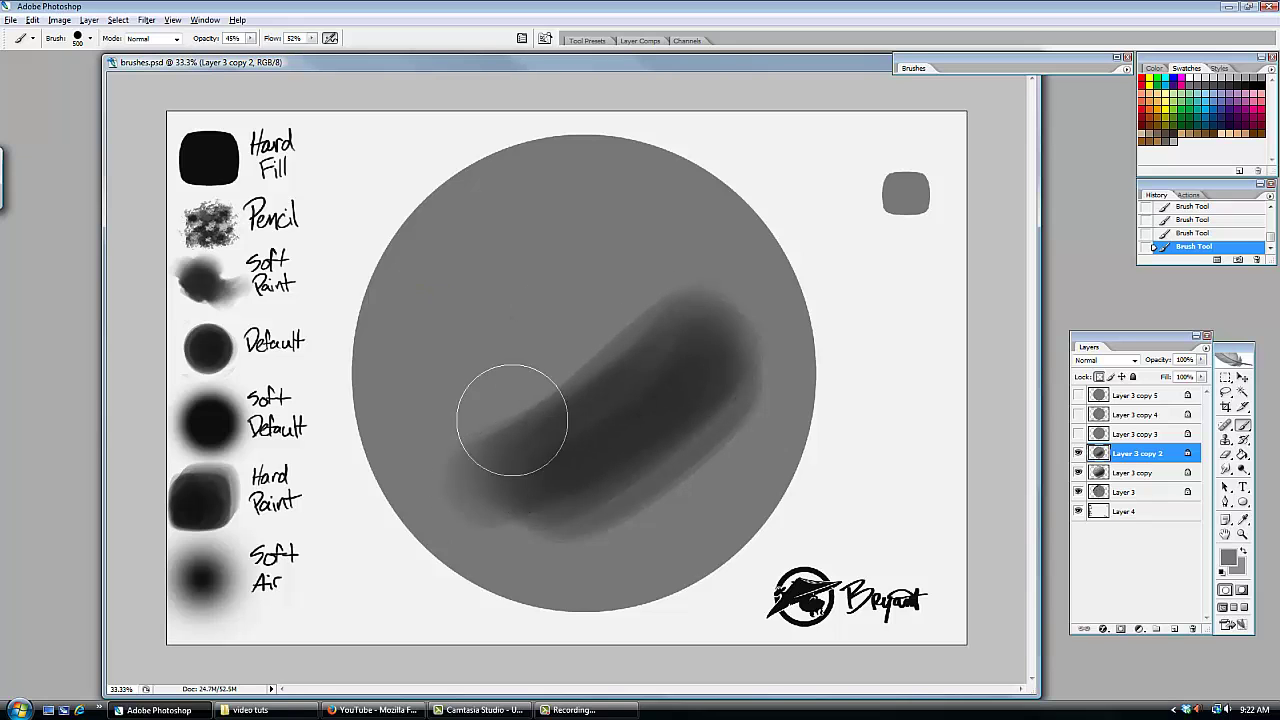
pyautogui.moveTo(514, 423)
pyautogui.mouseDown()
pyautogui.moveTo(497, 414)
pyautogui.moveTo(631, 312)
pyautogui.moveTo(572, 438)
pyautogui.mouseUp()
pyautogui.keyDown('alt'); pyautogui.click(650, 408); pyautogui.keyUp('alt')
pyautogui.moveTo(540, 478)
pyautogui.mouseDown()
pyautogui.moveTo(537, 466)
pyautogui.moveTo(640, 394)
pyautogui.mouseUp()
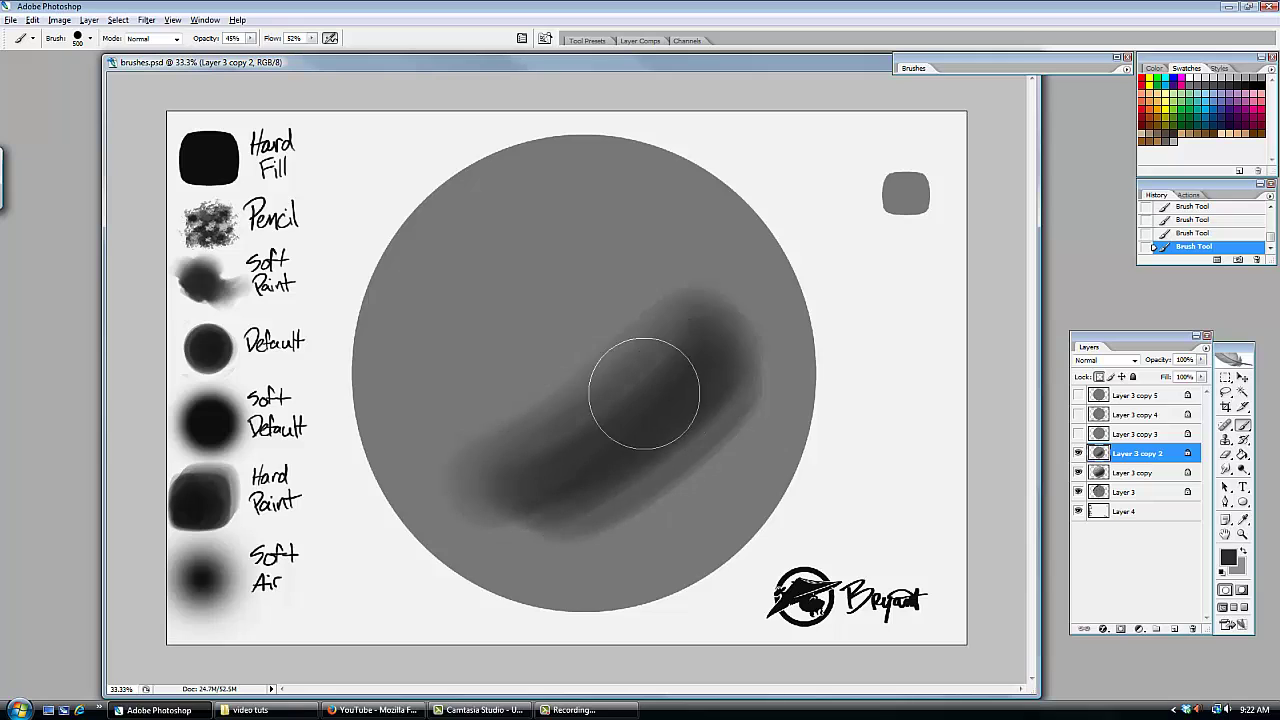
# - Set the brush's flow and opacity to 100% and paint near-white highlight strokes on the circle's upper-left area
pyautogui.click(312, 38)
pyautogui.click(251, 39)
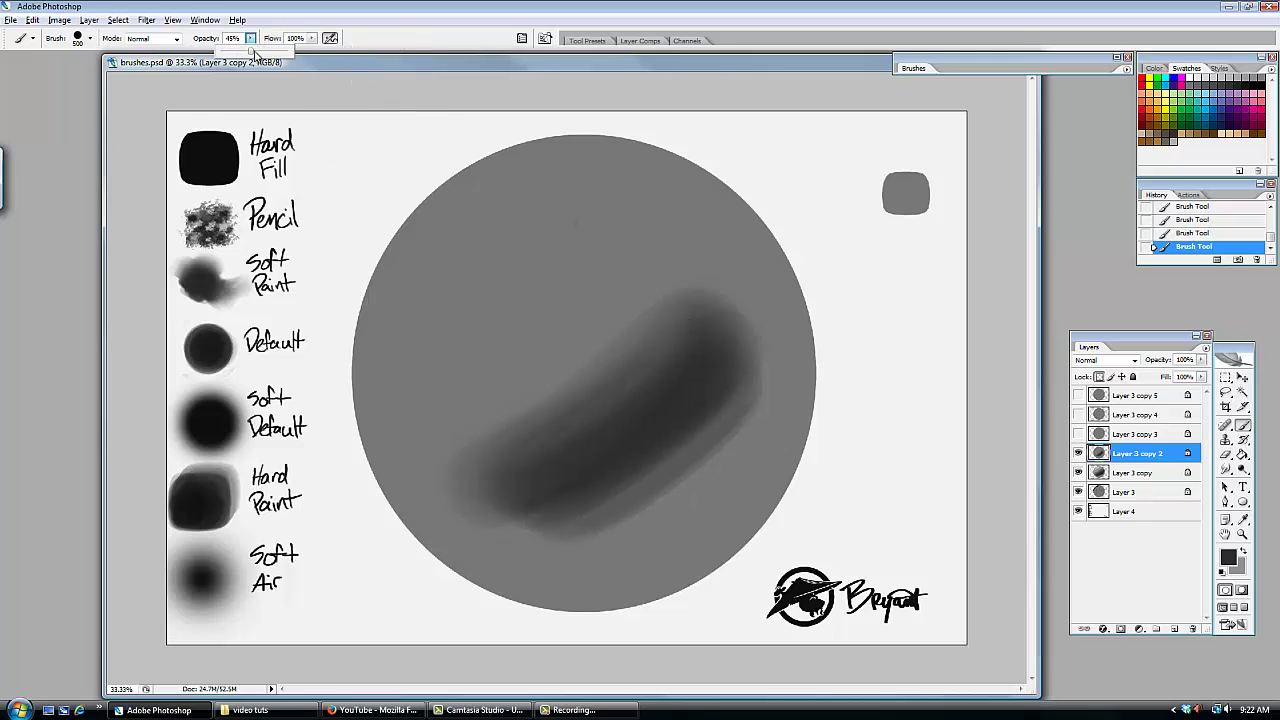
pyautogui.click(388, 27)
pyautogui.keyDown('alt'); pyautogui.click(753, 184); pyautogui.keyUp('alt')
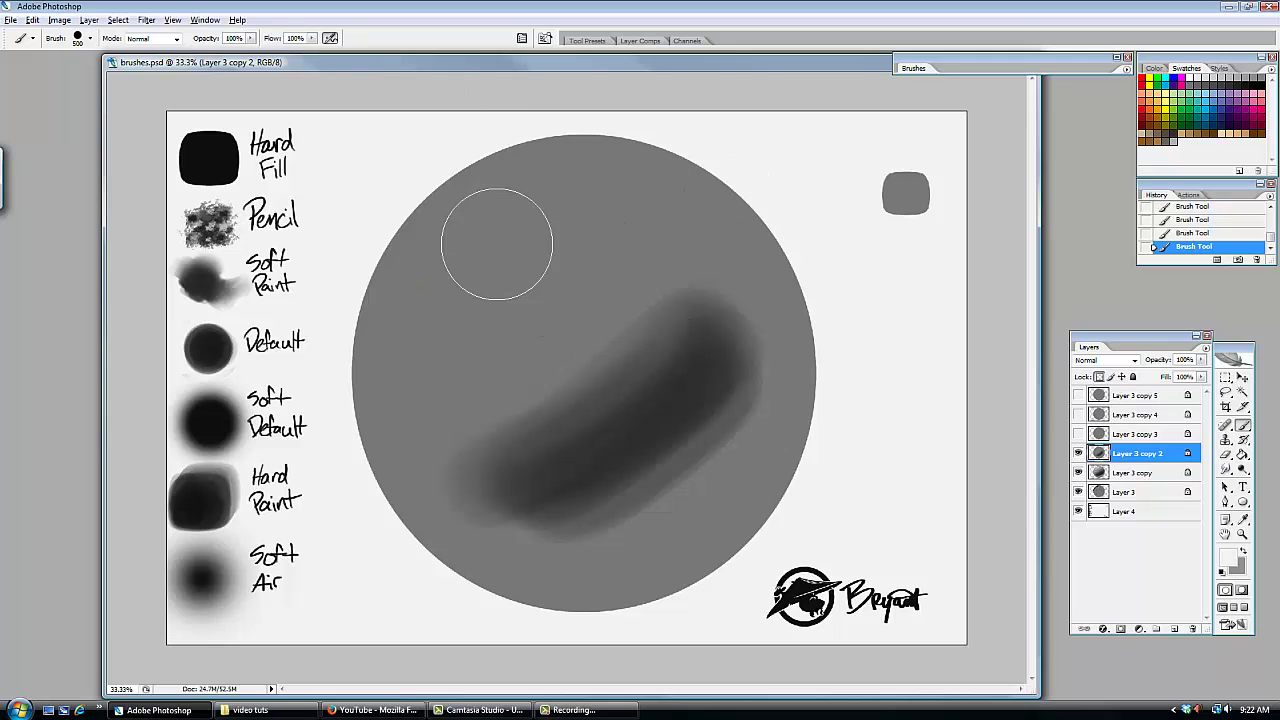
pyautogui.moveTo(496, 243)
pyautogui.mouseDown()
pyautogui.moveTo(433, 283)
pyautogui.moveTo(550, 201)
pyautogui.moveTo(543, 236)
pyautogui.moveTo(554, 206)
pyautogui.moveTo(438, 310)
pyautogui.moveTo(552, 213)
pyautogui.moveTo(542, 243)
pyautogui.moveTo(556, 251)
pyautogui.moveTo(484, 326)
pyautogui.moveTo(610, 255)
pyautogui.moveTo(530, 300)
pyautogui.moveTo(517, 284)
pyautogui.moveTo(549, 271)
pyautogui.moveTo(504, 293)
pyautogui.moveTo(532, 274)
pyautogui.moveTo(542, 228)
pyautogui.moveTo(447, 336)
pyautogui.moveTo(526, 232)
pyautogui.moveTo(608, 250)
pyautogui.moveTo(477, 362)
pyautogui.moveTo(506, 272)
pyautogui.moveTo(494, 271)
pyautogui.moveTo(528, 213)
pyautogui.moveTo(448, 301)
pyautogui.moveTo(460, 290)
pyautogui.moveTo(471, 320)
pyautogui.mouseUp()
# - Extend the shadow's upper side with a sampled dark grey and blend sampled midtones between highlight and shadow
pyautogui.keyDown('alt'); pyautogui.click(657, 374); pyautogui.keyUp('alt')
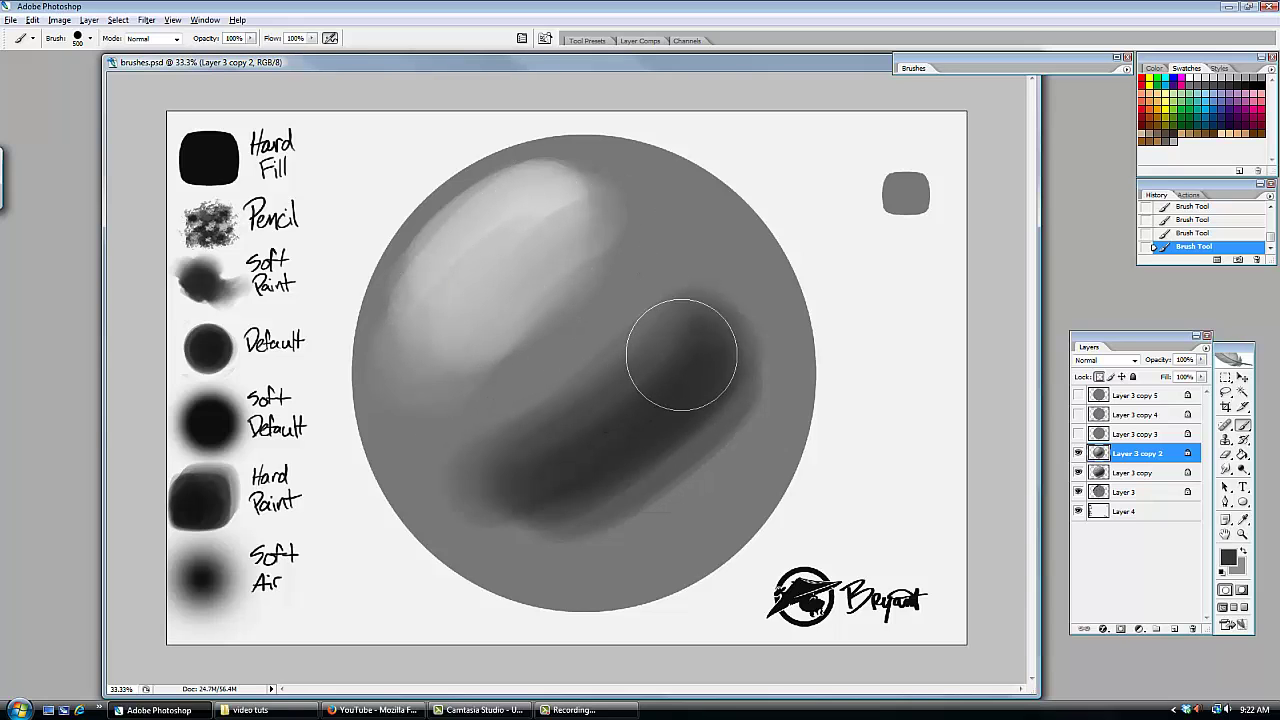
pyautogui.moveTo(682, 355)
pyautogui.mouseDown()
pyautogui.moveTo(546, 437)
pyautogui.moveTo(681, 320)
pyautogui.moveTo(656, 325)
pyautogui.moveTo(516, 431)
pyautogui.moveTo(623, 337)
pyautogui.moveTo(480, 430)
pyautogui.mouseUp()
pyautogui.keyDown('alt'); pyautogui.click(634, 263); pyautogui.keyUp('alt')
pyautogui.moveTo(543, 314)
pyautogui.mouseDown()
pyautogui.moveTo(500, 360)
pyautogui.moveTo(560, 307)
pyautogui.moveTo(476, 371)
pyautogui.moveTo(560, 313)
pyautogui.moveTo(492, 341)
pyautogui.moveTo(549, 300)
pyautogui.moveTo(444, 392)
pyautogui.moveTo(603, 261)
pyautogui.moveTo(464, 352)
pyautogui.moveTo(536, 258)
pyautogui.moveTo(575, 247)
pyautogui.moveTo(439, 361)
pyautogui.moveTo(516, 295)
pyautogui.moveTo(571, 270)
pyautogui.moveTo(498, 196)
pyautogui.moveTo(582, 175)
pyautogui.moveTo(603, 187)
pyautogui.moveTo(583, 192)
pyautogui.moveTo(620, 185)
pyautogui.moveTo(459, 257)
pyautogui.moveTo(518, 214)
pyautogui.moveTo(599, 204)
pyautogui.moveTo(506, 234)
pyautogui.moveTo(642, 205)
pyautogui.moveTo(600, 182)
pyautogui.moveTo(587, 217)
pyautogui.moveTo(559, 193)
pyautogui.moveTo(560, 227)
pyautogui.moveTo(537, 222)
pyautogui.moveTo(565, 224)
pyautogui.moveTo(564, 188)
pyautogui.moveTo(554, 257)
pyautogui.moveTo(520, 241)
pyautogui.moveTo(489, 351)
pyautogui.mouseUp()
# - Reduce the brush to 300 px, paint a sampled dark grey through the shadow, and sample a lighter grey at its upper edge
pyautogui.press('[')
pyautogui.press('[')
pyautogui.keyDown('alt'); pyautogui.click(705, 362); pyautogui.keyUp('alt')
pyautogui.moveTo(716, 321)
pyautogui.mouseDown()
pyautogui.moveTo(480, 510)
pyautogui.moveTo(586, 480)
pyautogui.mouseUp()
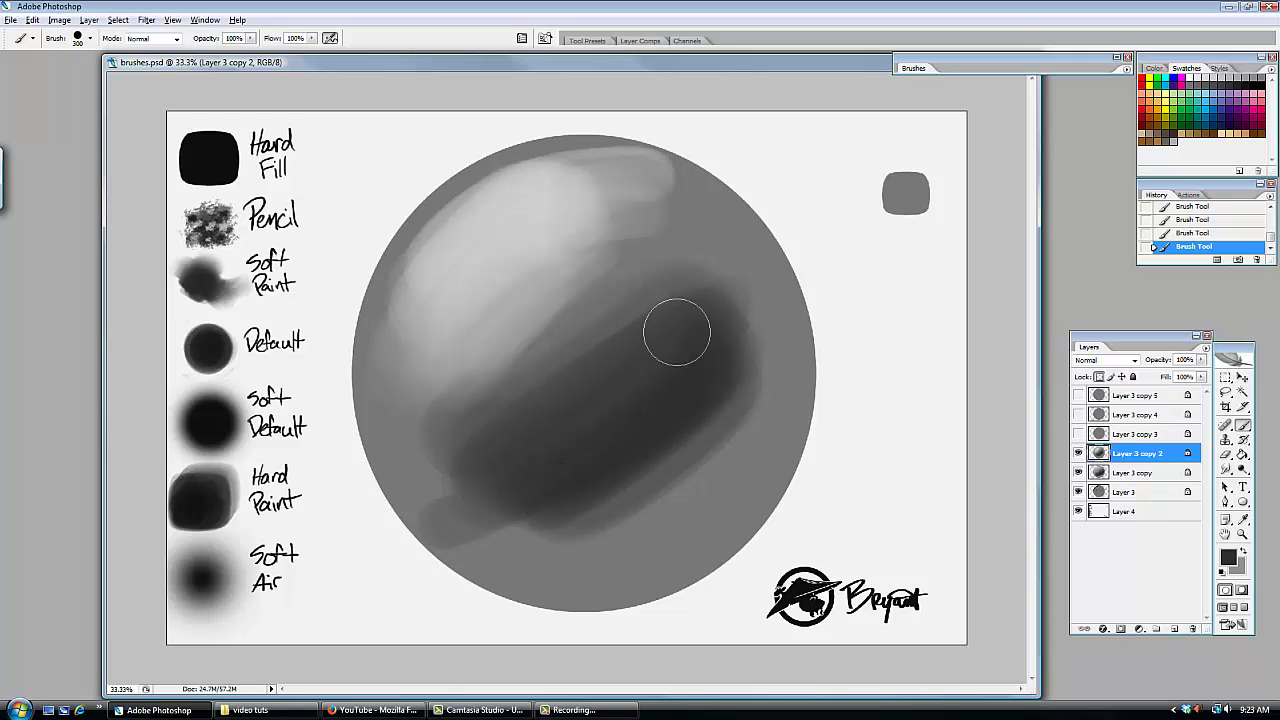
pyautogui.keyDown('alt'); pyautogui.click(565, 379); pyautogui.keyUp('alt')
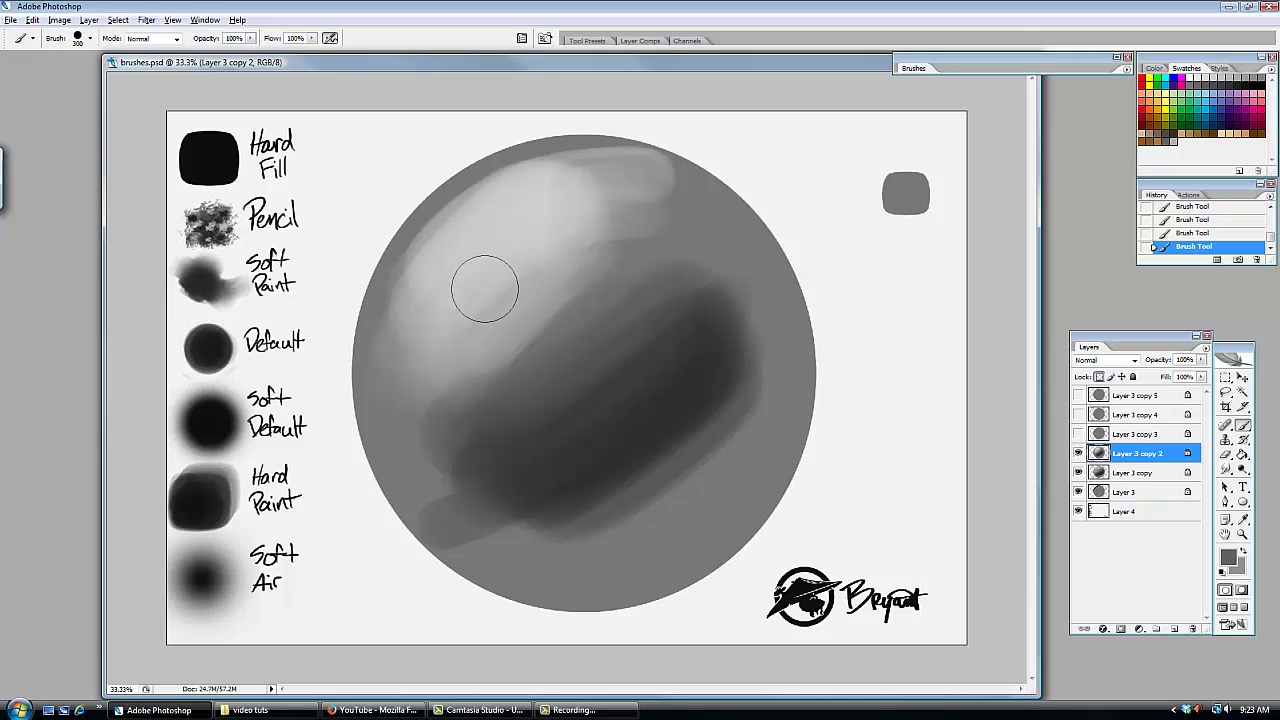
# - Check the default brush's tip shape settings and paint mid-grey strokes over the shadow's upper-right end
pyautogui.click(1117, 58)
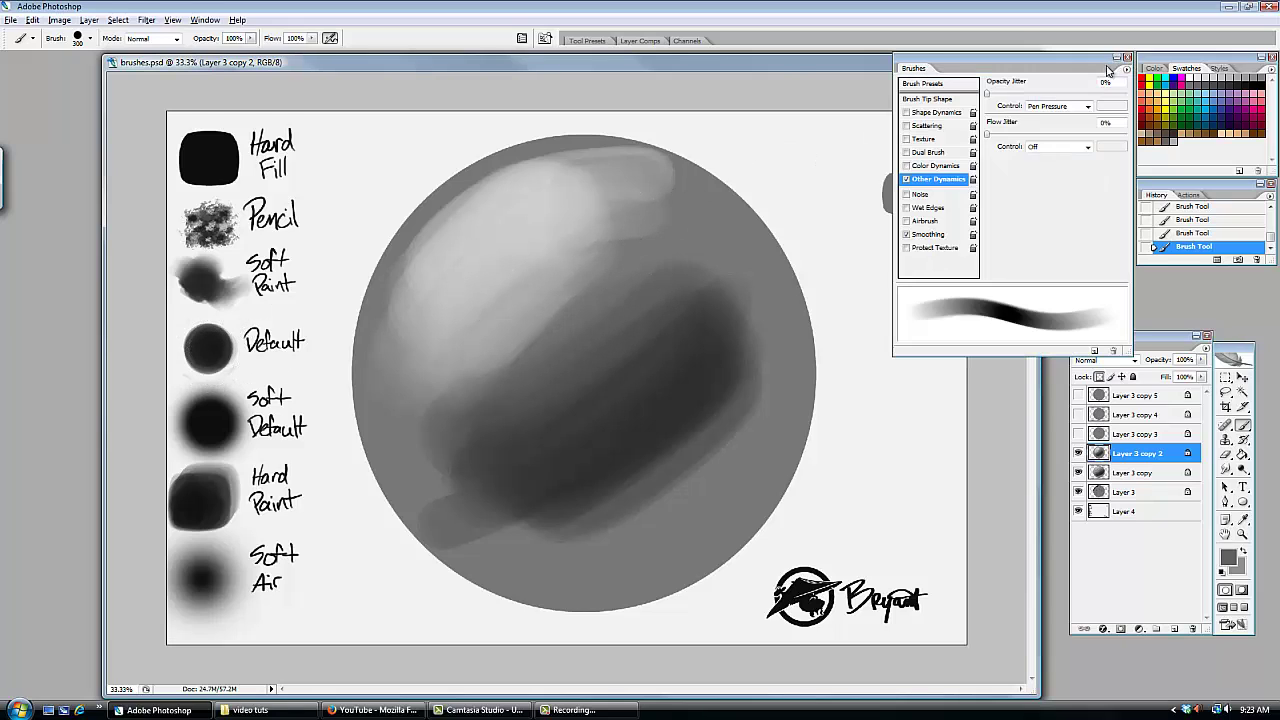
pyautogui.click(945, 100)
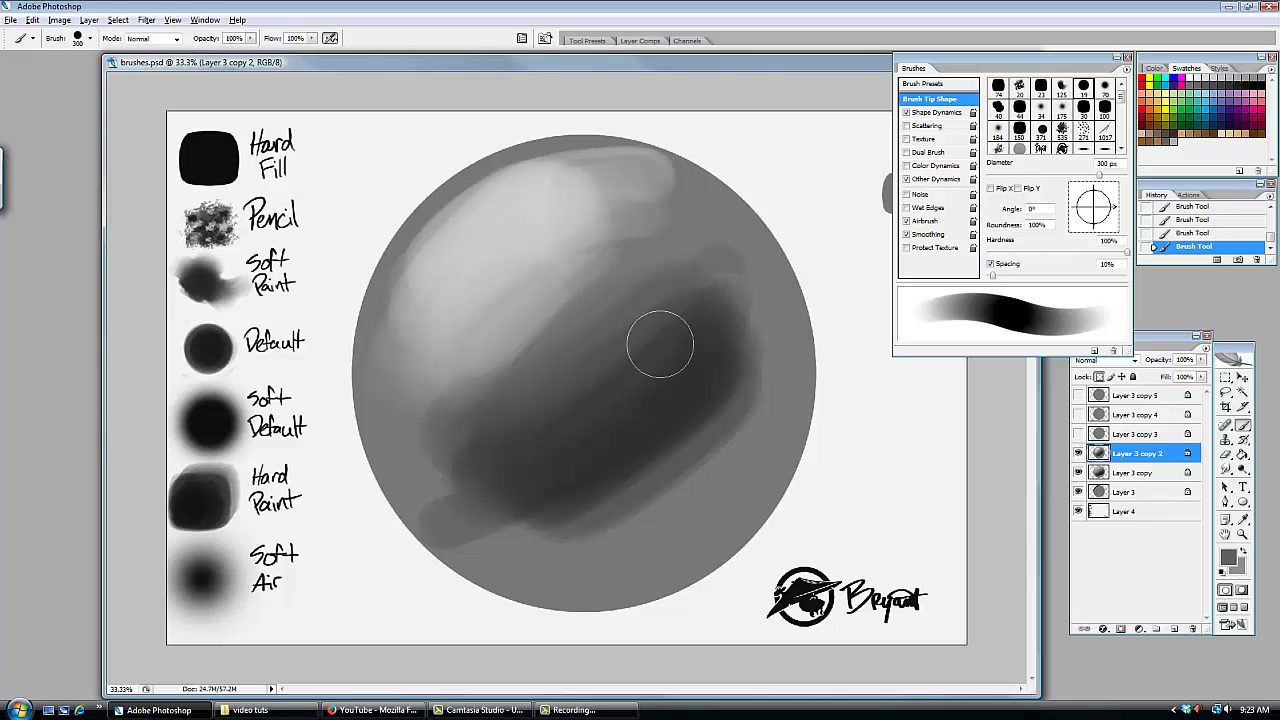
pyautogui.moveTo(657, 343)
pyautogui.mouseDown()
pyautogui.moveTo(576, 405)
pyautogui.moveTo(713, 356)
pyautogui.moveTo(588, 420)
pyautogui.moveTo(657, 352)
pyautogui.moveTo(589, 412)
pyautogui.mouseUp()
pyautogui.moveTo(718, 339)
pyautogui.mouseDown()
pyautogui.moveTo(646, 411)
pyautogui.moveTo(723, 358)
pyautogui.moveTo(722, 402)
pyautogui.mouseUp()
# - Paint over the shadow's lower end with a sampled grey and add a light grey oval patch at the circle's centre
pyautogui.keyDown('alt'); pyautogui.click(557, 461); pyautogui.keyUp('alt')
pyautogui.moveTo(553, 499)
pyautogui.mouseDown()
pyautogui.moveTo(669, 354)
pyautogui.moveTo(568, 403)
pyautogui.mouseUp()
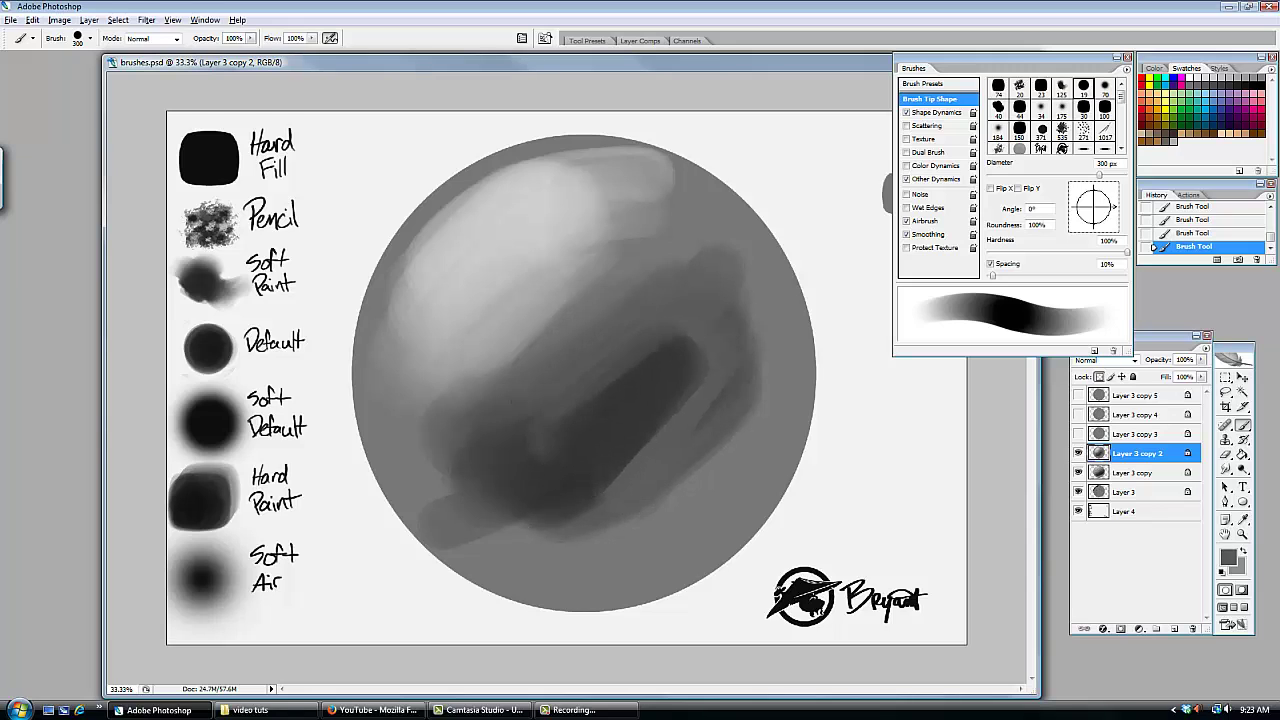
pyautogui.keyDown('alt'); pyautogui.click(557, 277); pyautogui.keyUp('alt')
pyautogui.moveTo(627, 297)
pyautogui.mouseDown()
pyautogui.moveTo(557, 337)
pyautogui.moveTo(557, 371)
pyautogui.moveTo(574, 320)
pyautogui.mouseUp()
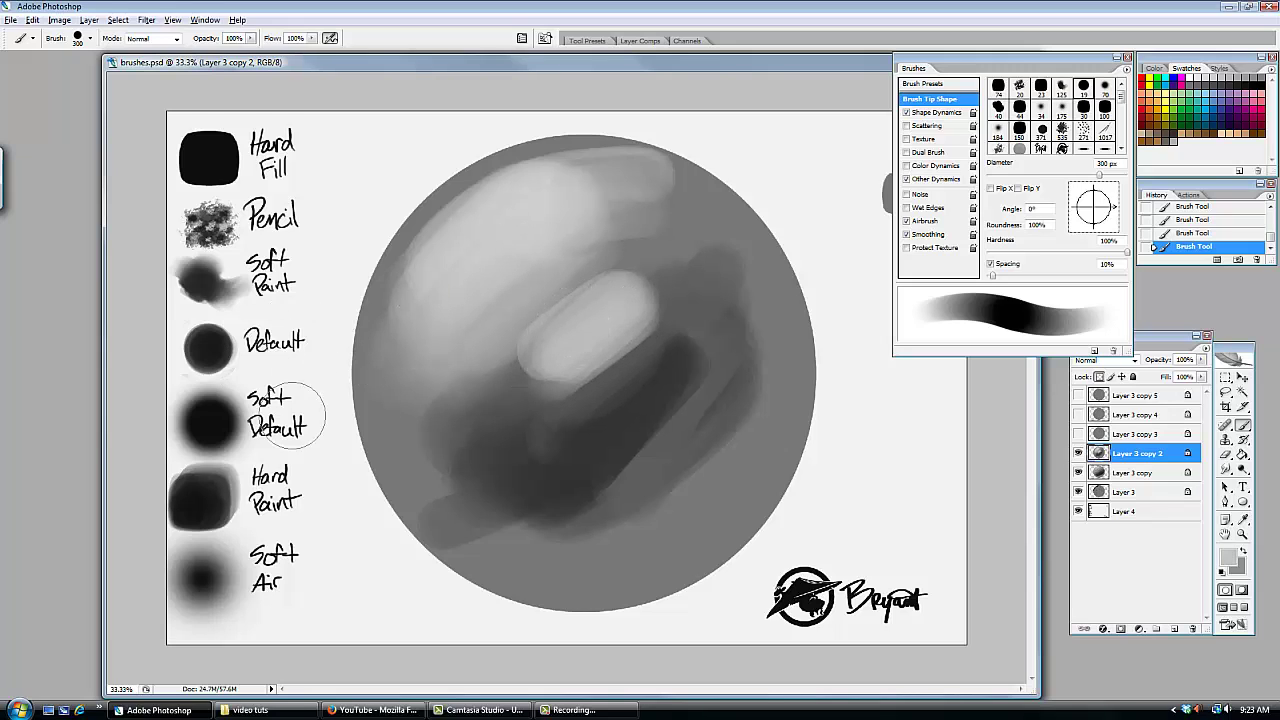
# - Switch to the soft default 70 px round brush with 35% hardness
pyautogui.rightClick(685, 302)
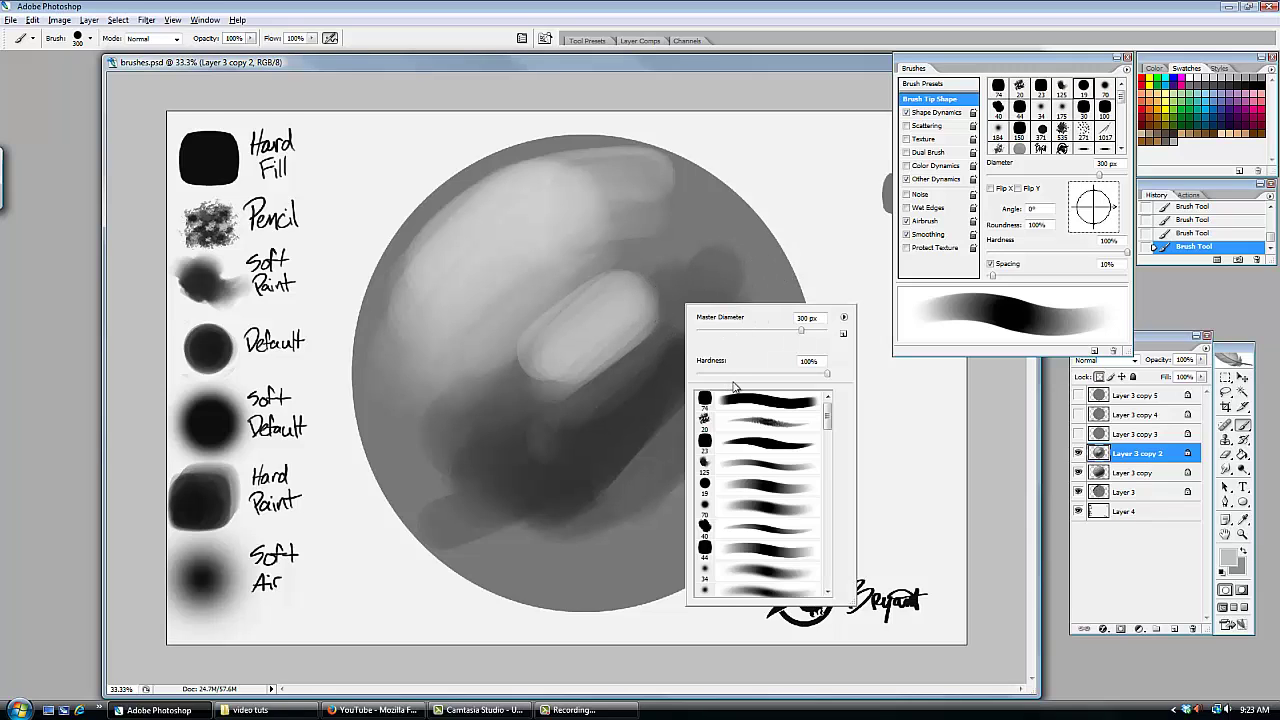
pyautogui.click(727, 510)
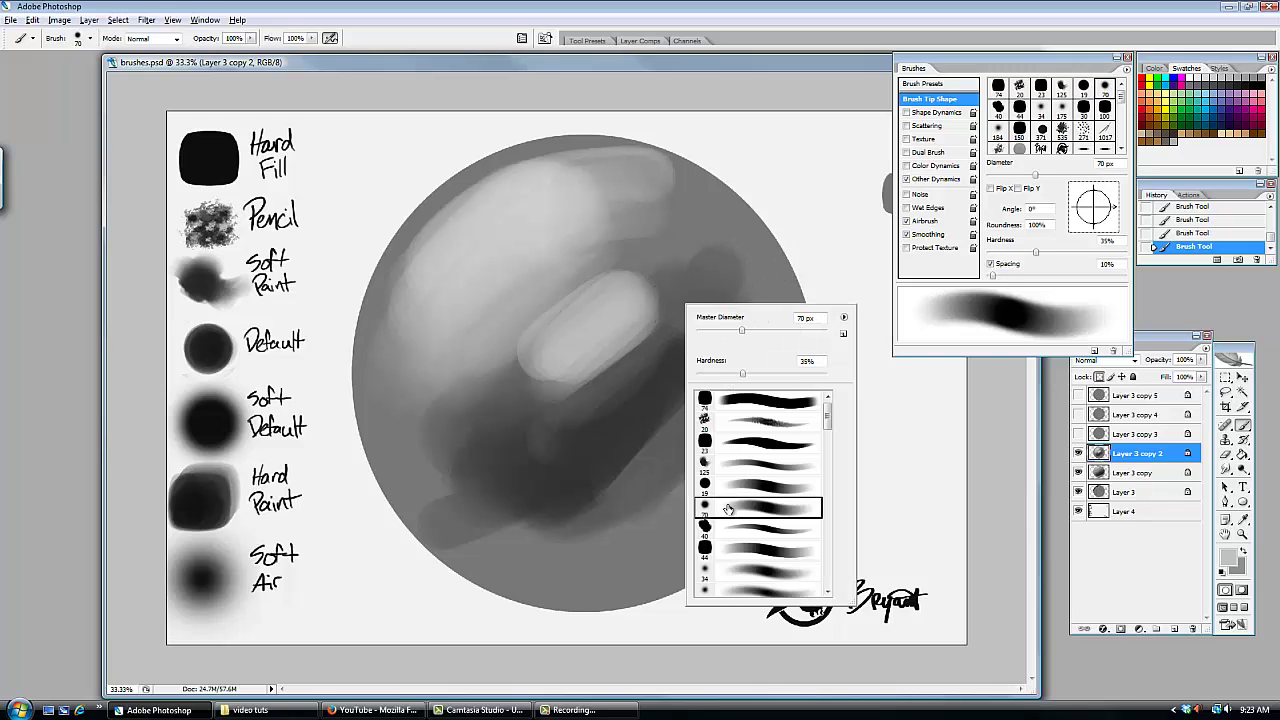
pyautogui.press('Return')
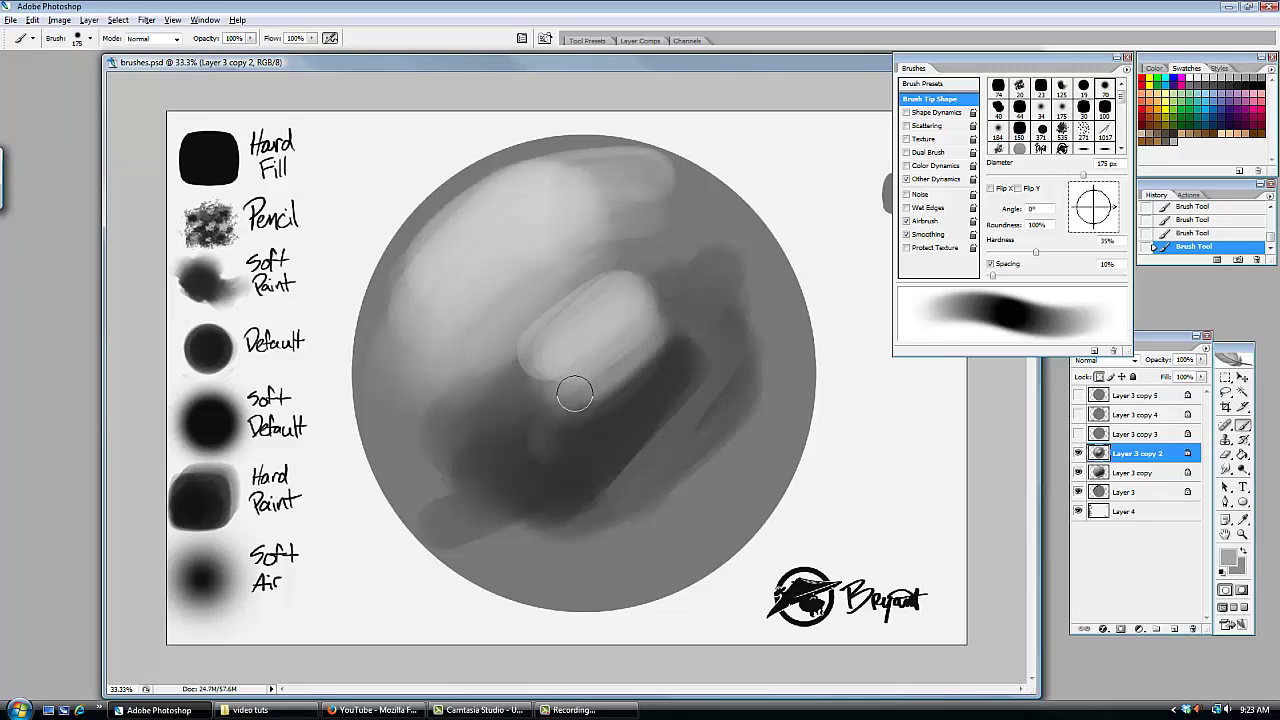
# - Blend the lower edge of the light oval patch into the dark shadow using sampled greys and the soft default brush
pyautogui.keyDown('alt'); pyautogui.click(630, 362); pyautogui.keyUp('alt')
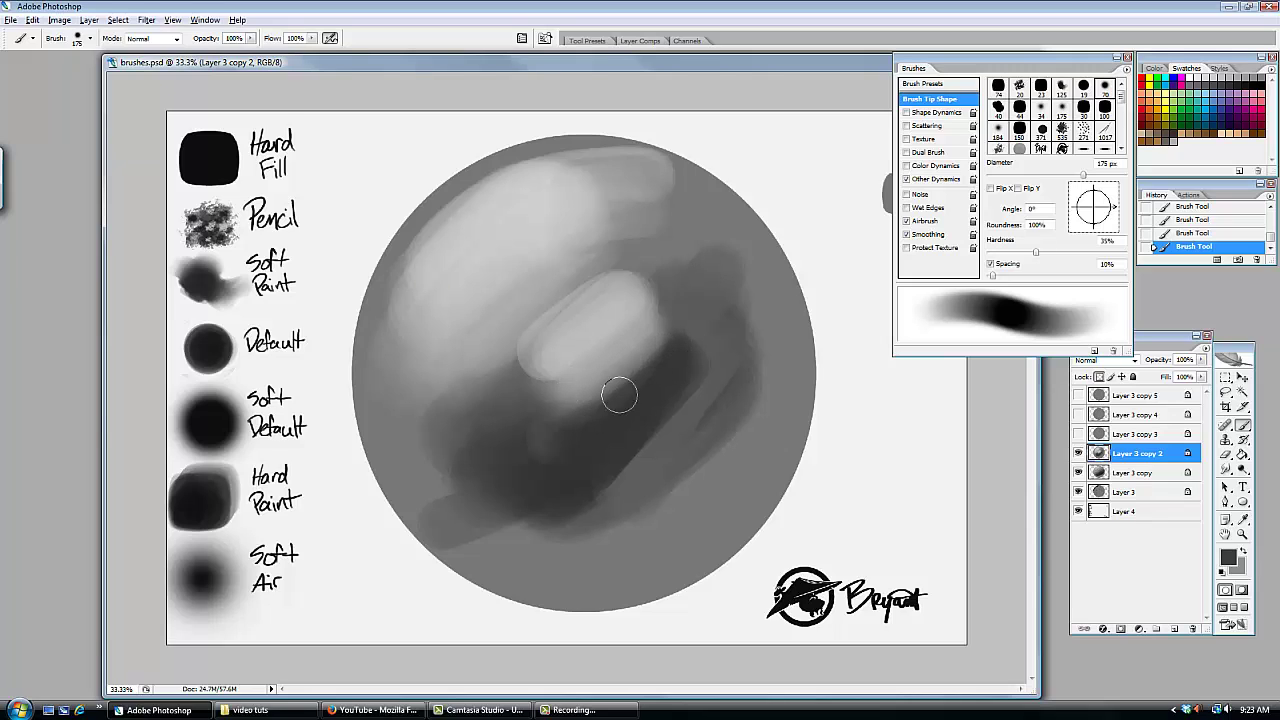
pyautogui.moveTo(651, 349)
pyautogui.mouseDown()
pyautogui.moveTo(568, 388)
pyautogui.moveTo(601, 363)
pyautogui.moveTo(556, 388)
pyautogui.moveTo(621, 342)
pyautogui.moveTo(596, 378)
pyautogui.mouseUp()
pyautogui.keyDown('alt'); pyautogui.click(565, 382); pyautogui.keyUp('alt')
pyautogui.keyDown('alt'); pyautogui.click(652, 345); pyautogui.keyUp('alt')
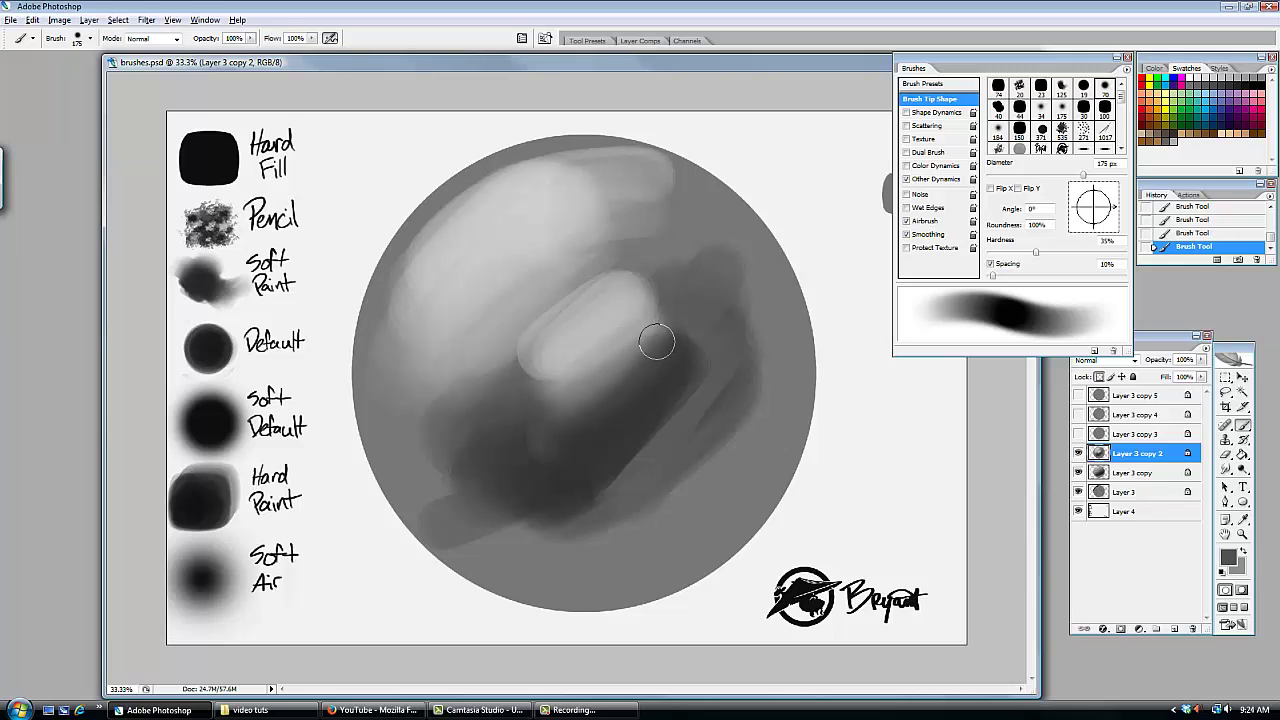
pyautogui.keyDown('alt'); pyautogui.click(615, 350); pyautogui.keyUp('alt')
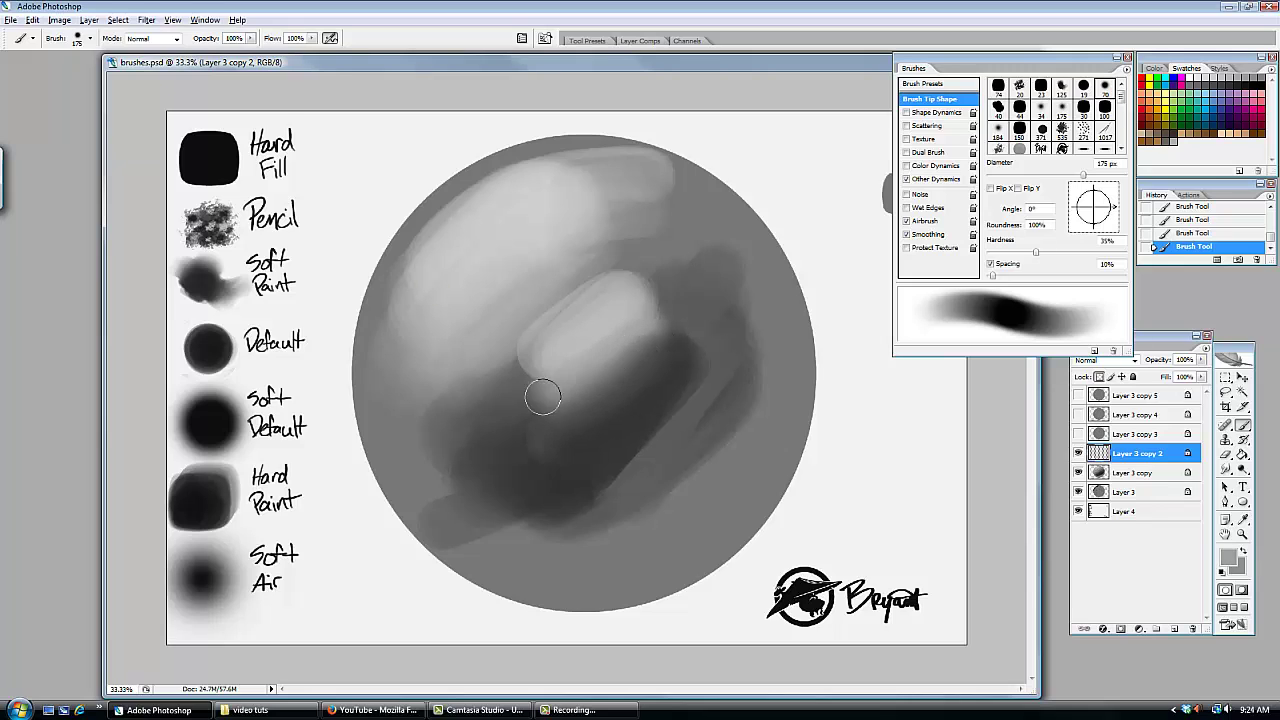
pyautogui.moveTo(530, 382); pyautogui.dragTo(540, 360)
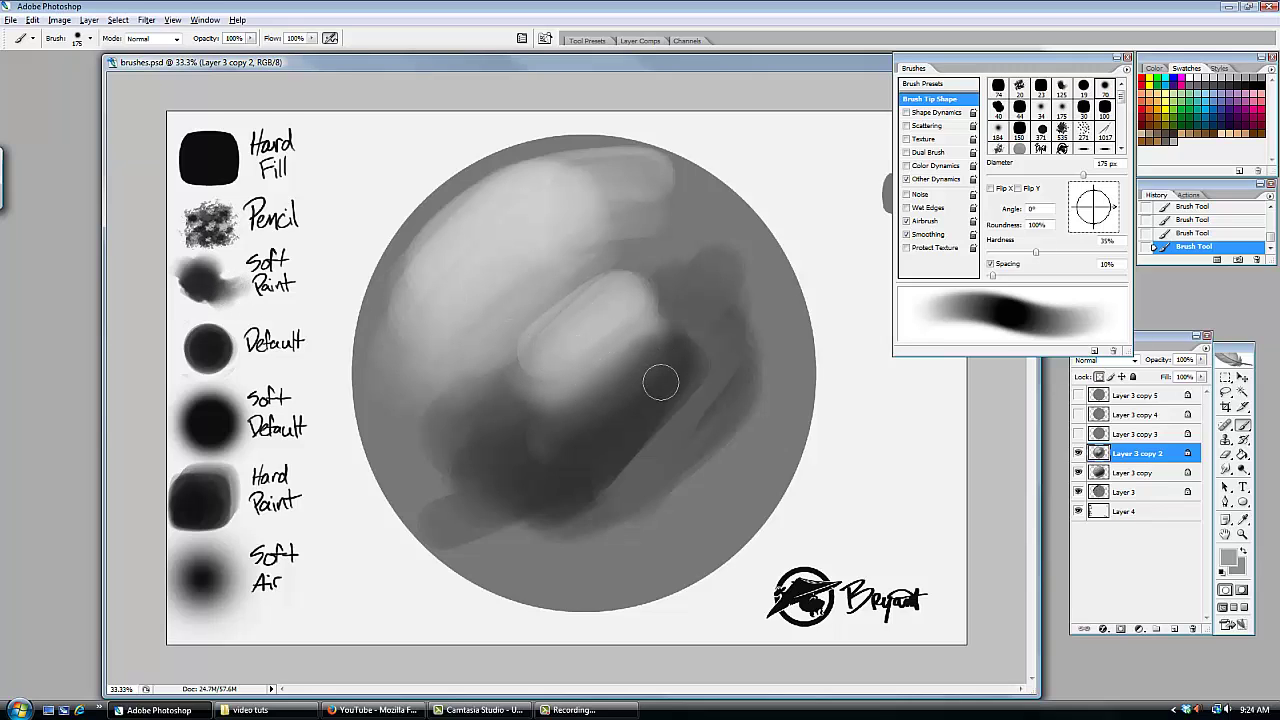
# - Soften the shadow's lower-right edge with soft strokes in greys sampled from the shadow and its surroundings
pyautogui.keyDown('alt'); pyautogui.click(634, 402); pyautogui.keyUp('alt')
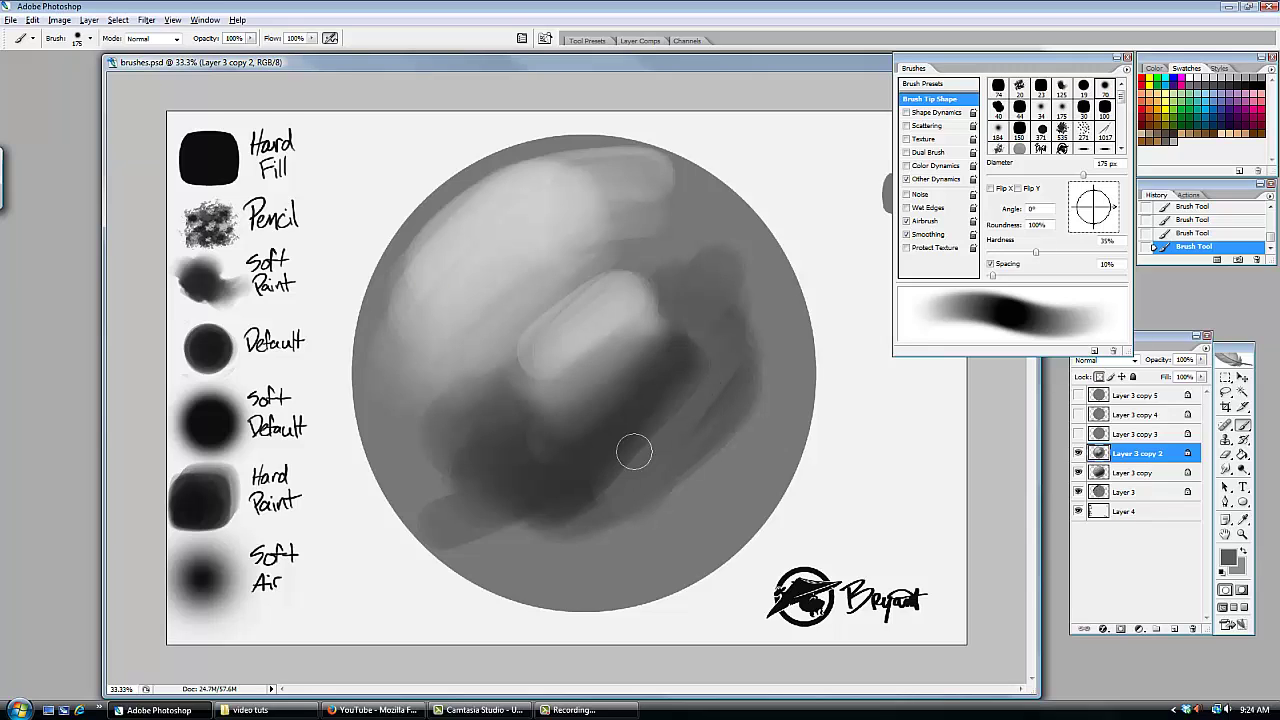
pyautogui.keyDown('alt'); pyautogui.click(608, 441); pyautogui.keyUp('alt')
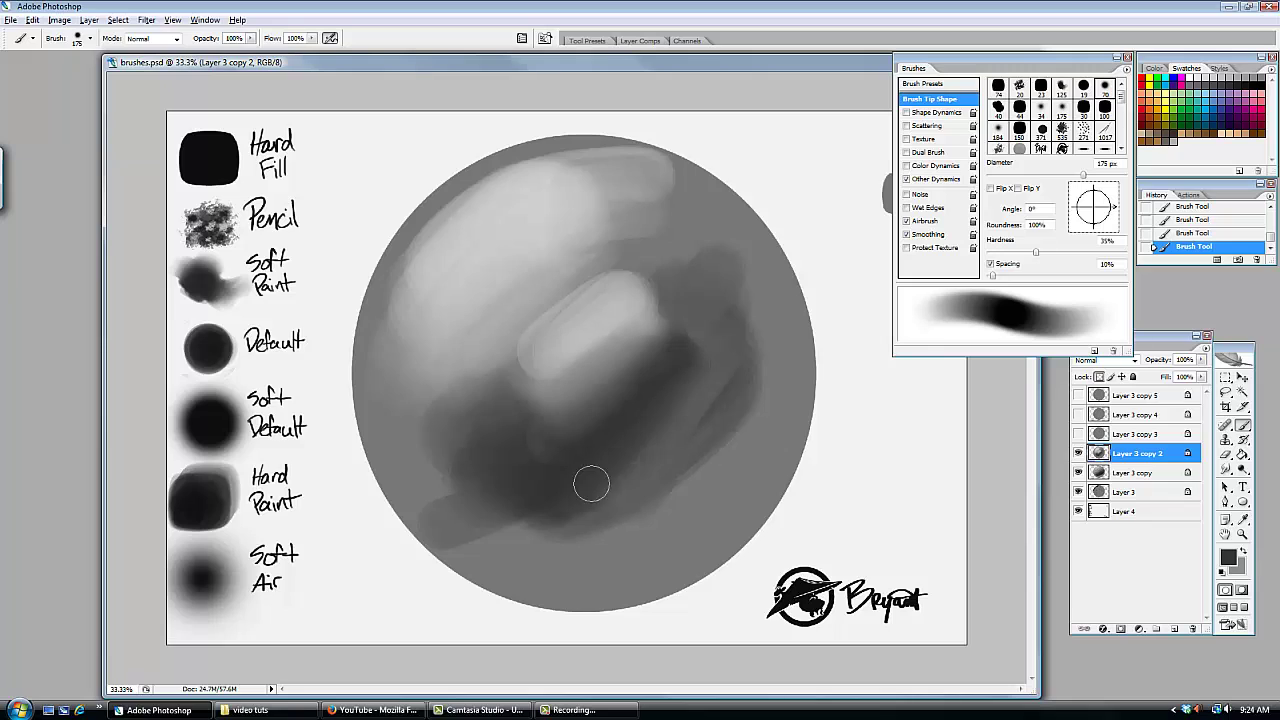
pyautogui.keyDown('alt'); pyautogui.click(706, 401); pyautogui.keyUp('alt')
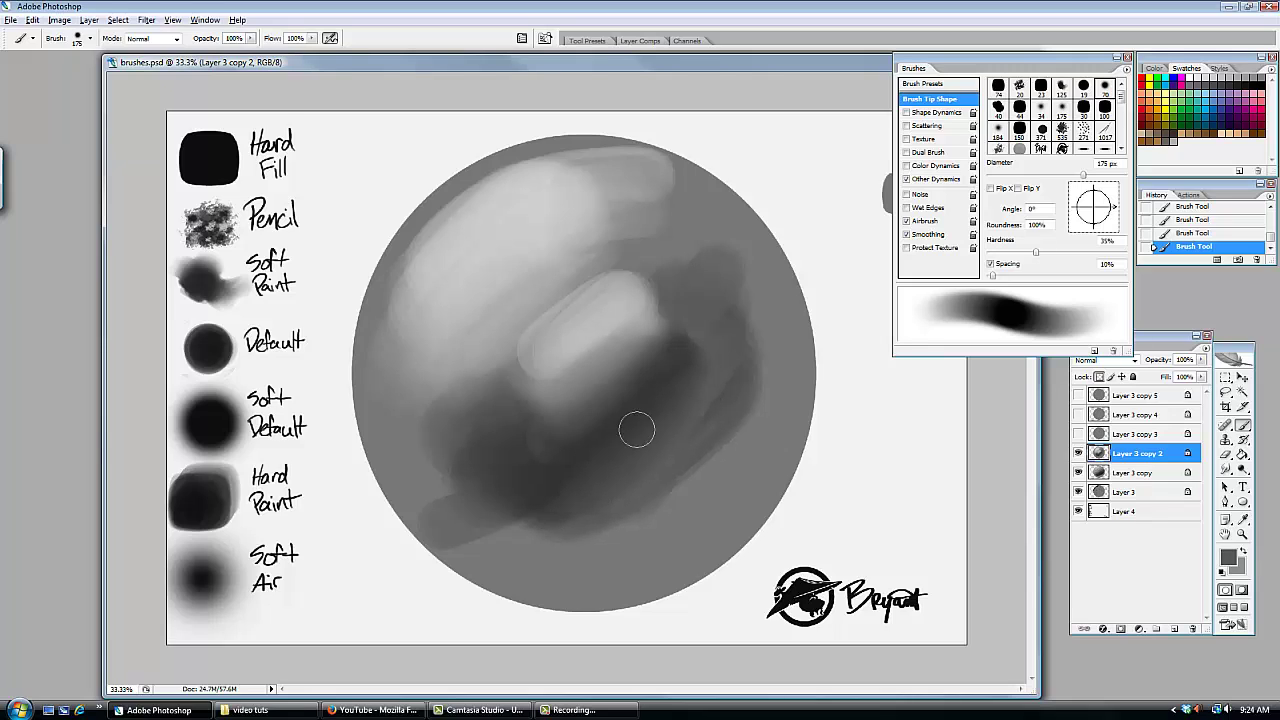
pyautogui.keyDown('alt'); pyautogui.click(663, 386); pyautogui.keyUp('alt')
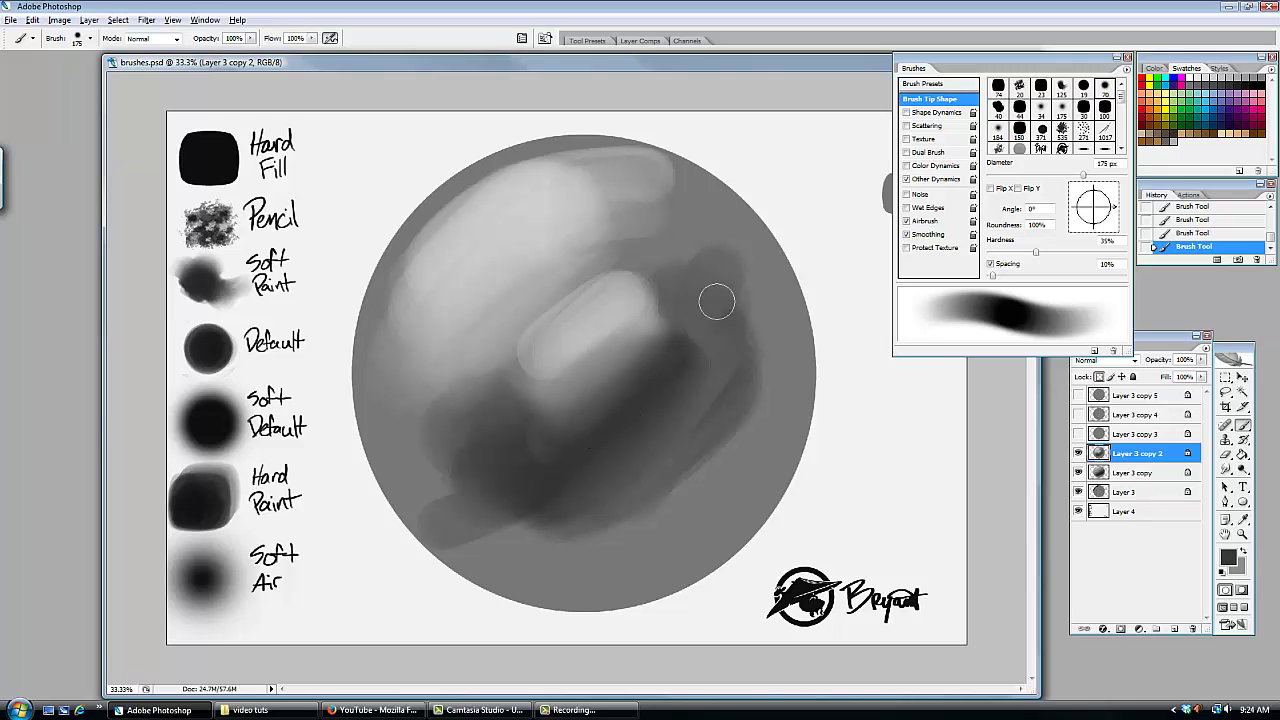
pyautogui.keyDown('alt'); pyautogui.click(623, 368); pyautogui.keyUp('alt')
# - Switch to the default 19 px hard round brush, sample a grey from the circle, and enlarge the brush to 175 px
pyautogui.rightClick(608, 371)
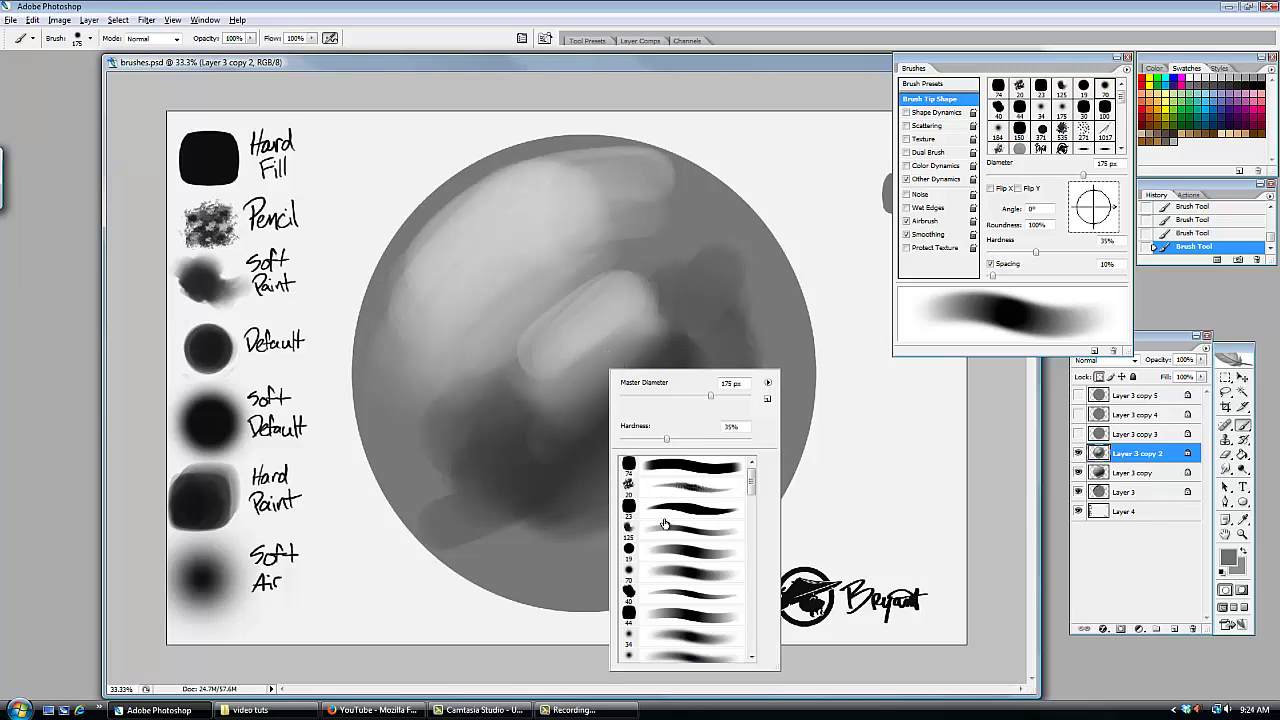
pyautogui.click(656, 553)
pyautogui.press('Return')
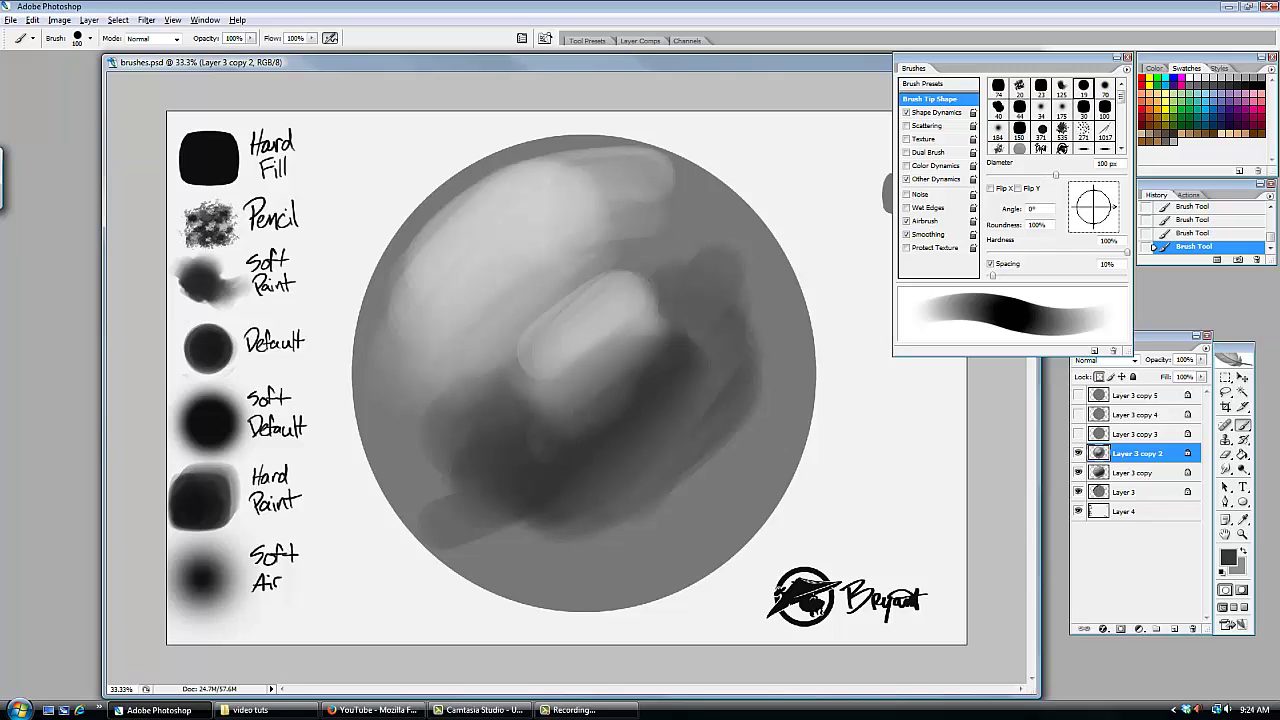
pyautogui.keyDown('alt'); pyautogui.click(425, 298); pyautogui.keyUp('alt')
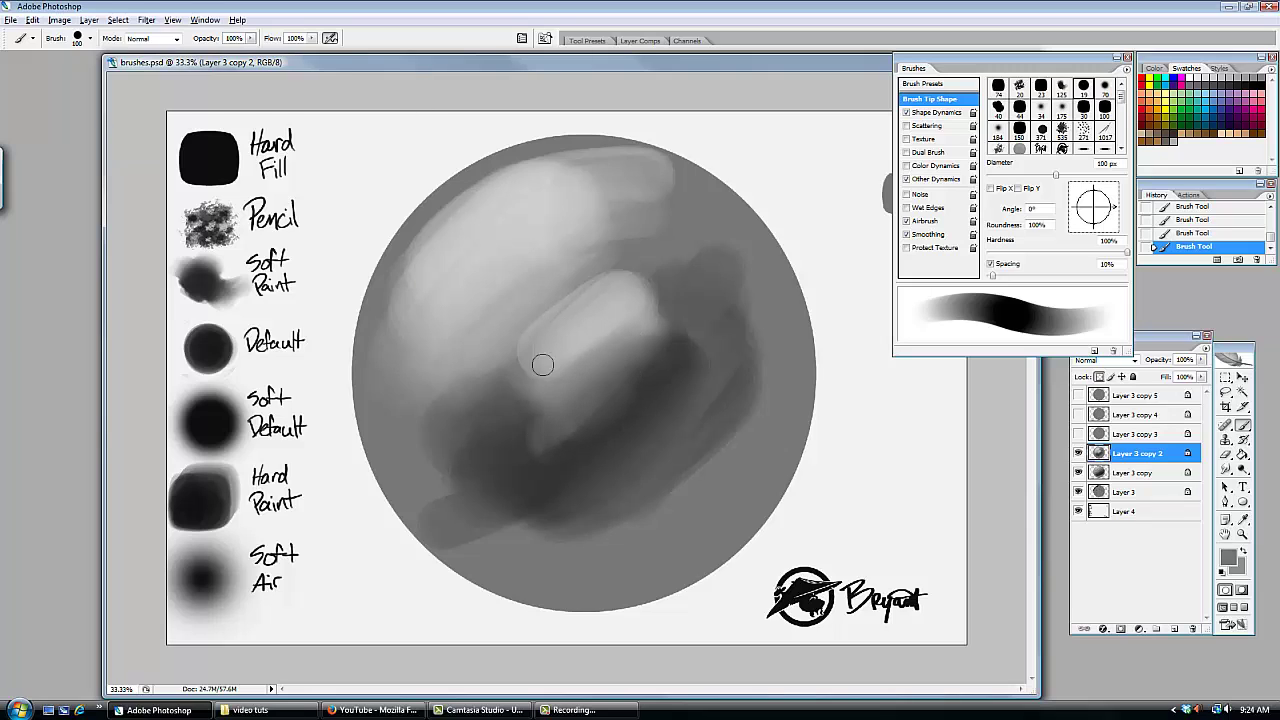
pyautogui.press(']')
pyautogui.press(']')
pyautogui.press(']')
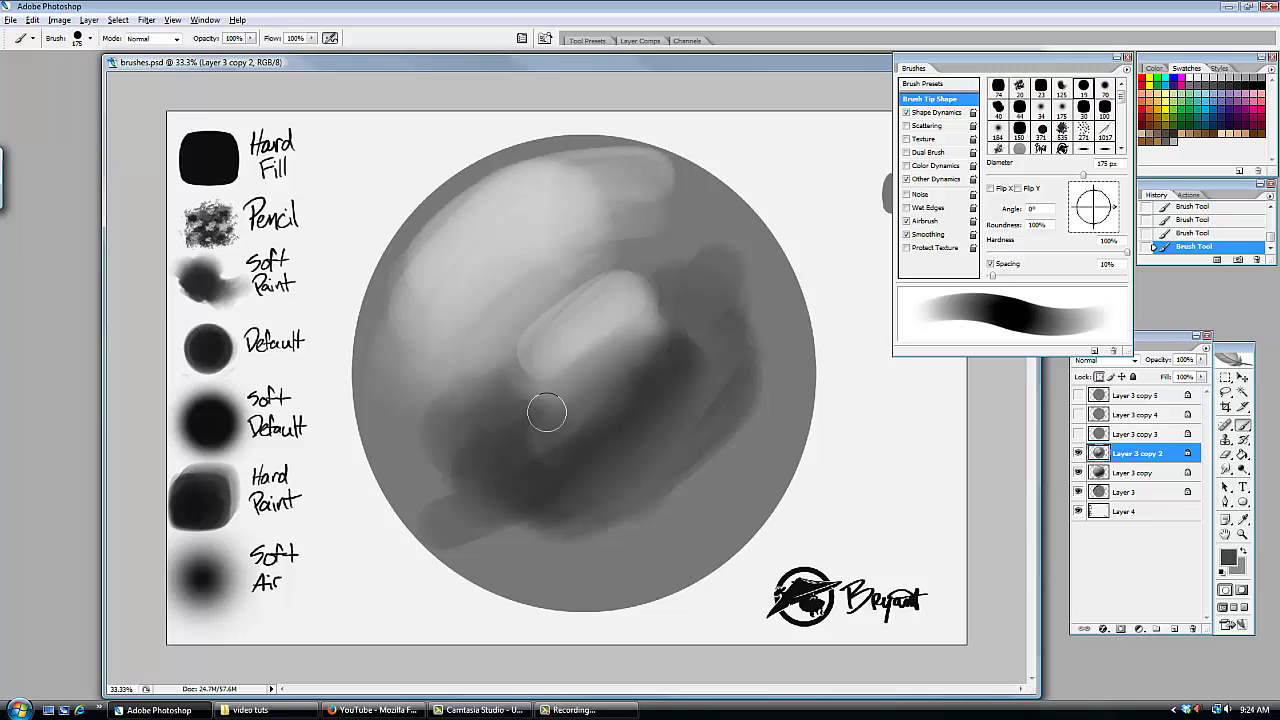
# - Paint sampled mid-grey strokes below the light oval patch to extend it into the shadow, and sample a dark grey
pyautogui.keyDown('alt'); pyautogui.click(558, 398); pyautogui.keyUp('alt')
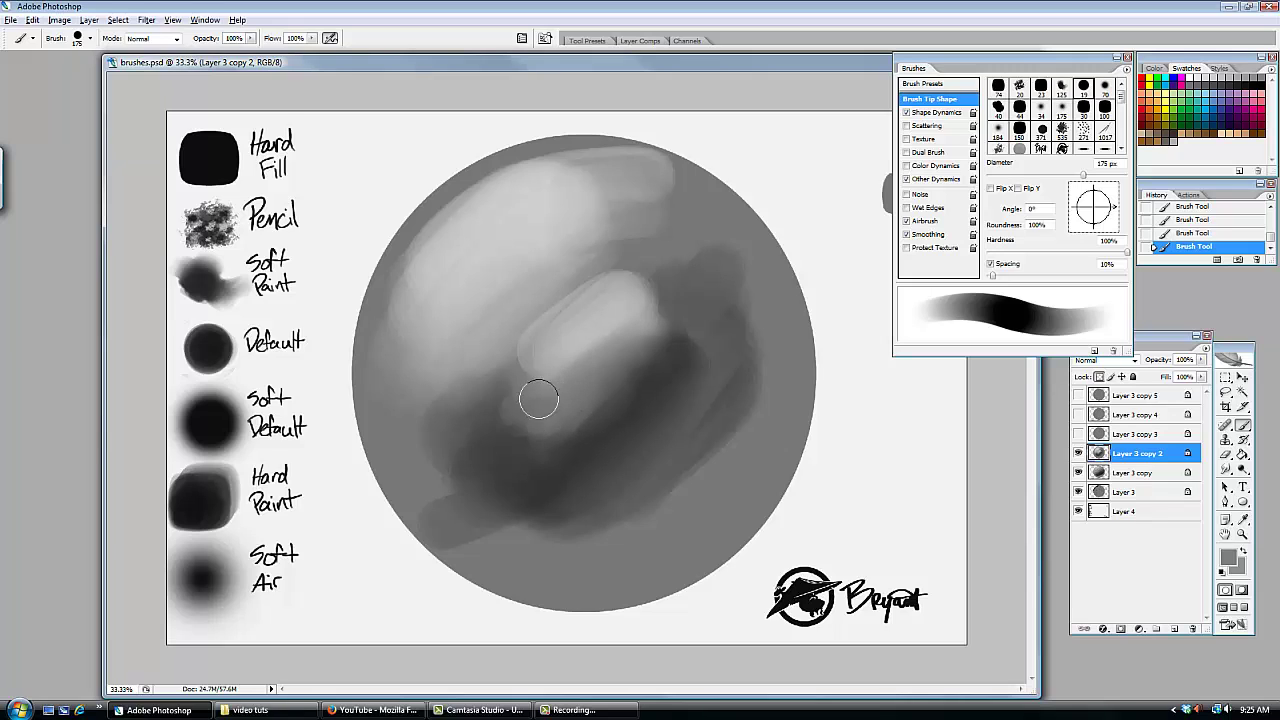
pyautogui.moveTo(539, 400)
pyautogui.mouseDown()
pyautogui.moveTo(562, 426)
pyautogui.moveTo(554, 439)
pyautogui.moveTo(580, 423)
pyautogui.mouseUp()
pyautogui.keyDown('alt'); pyautogui.click(643, 380); pyautogui.keyUp('alt')
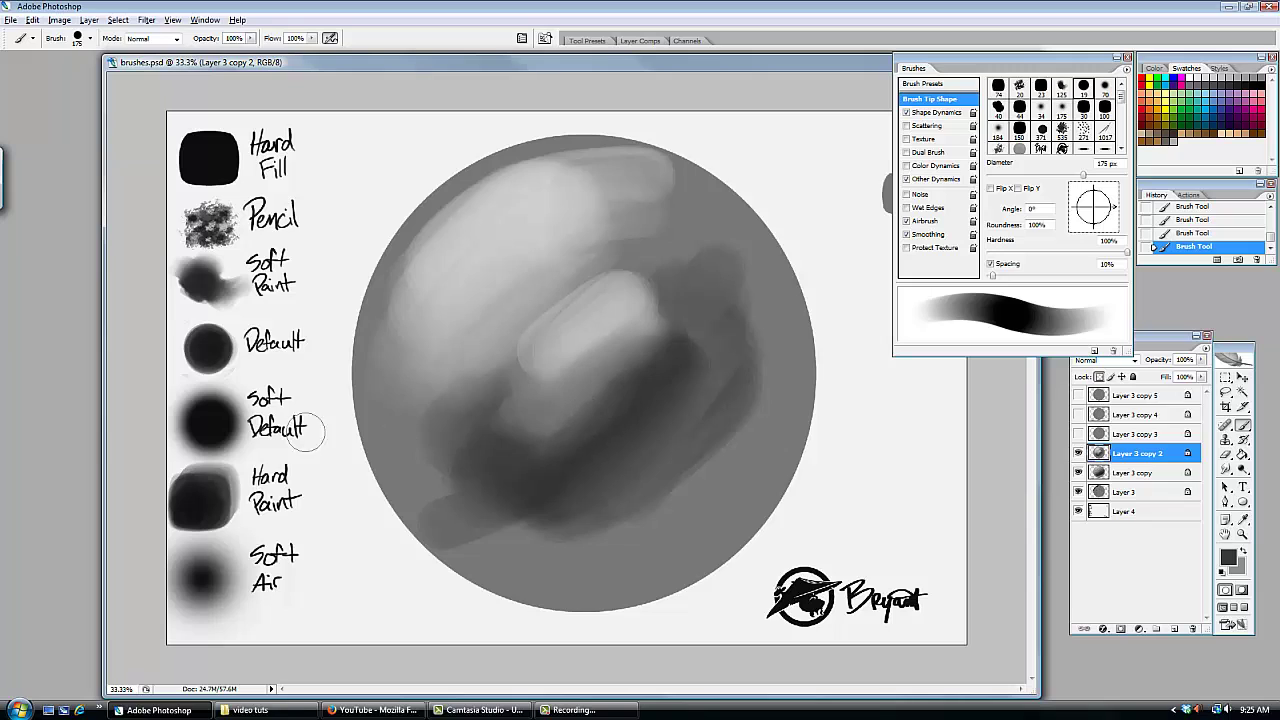
# - Activate and show Layer 3 copy 3, and collapse the Brushes palette
pyautogui.click(1138, 434)
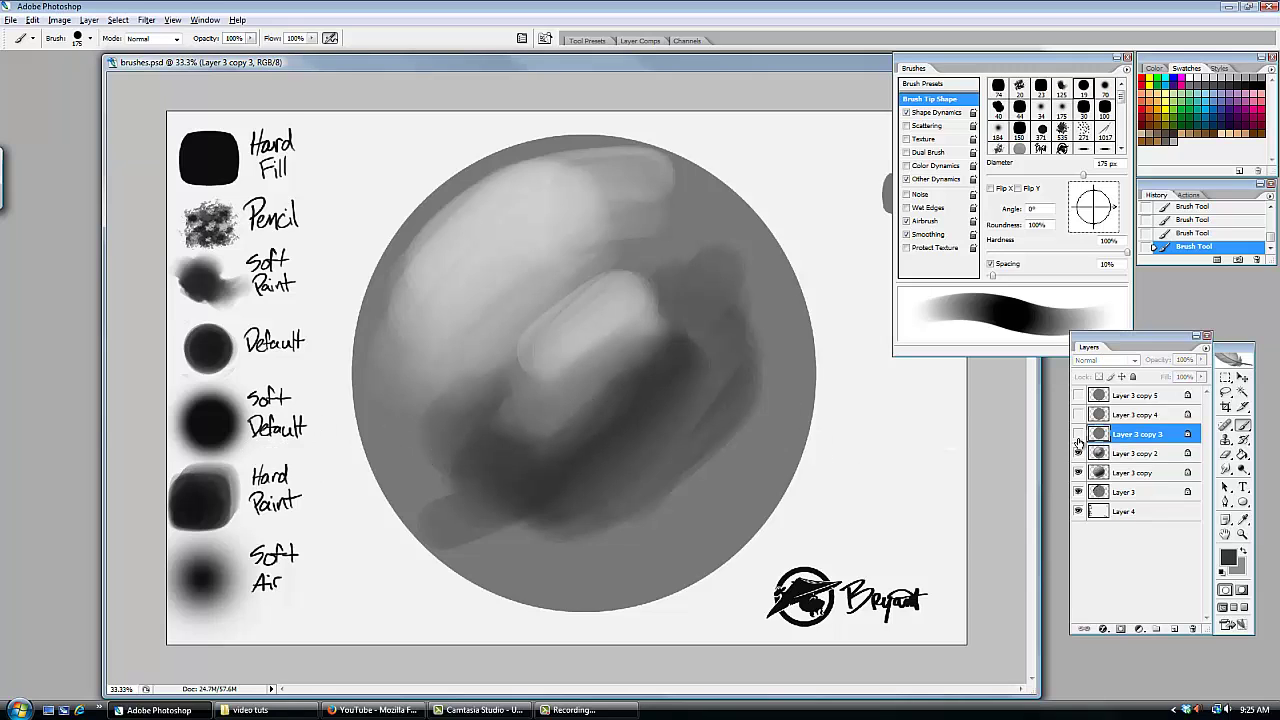
pyautogui.click(1078, 434)
pyautogui.click(1116, 58)
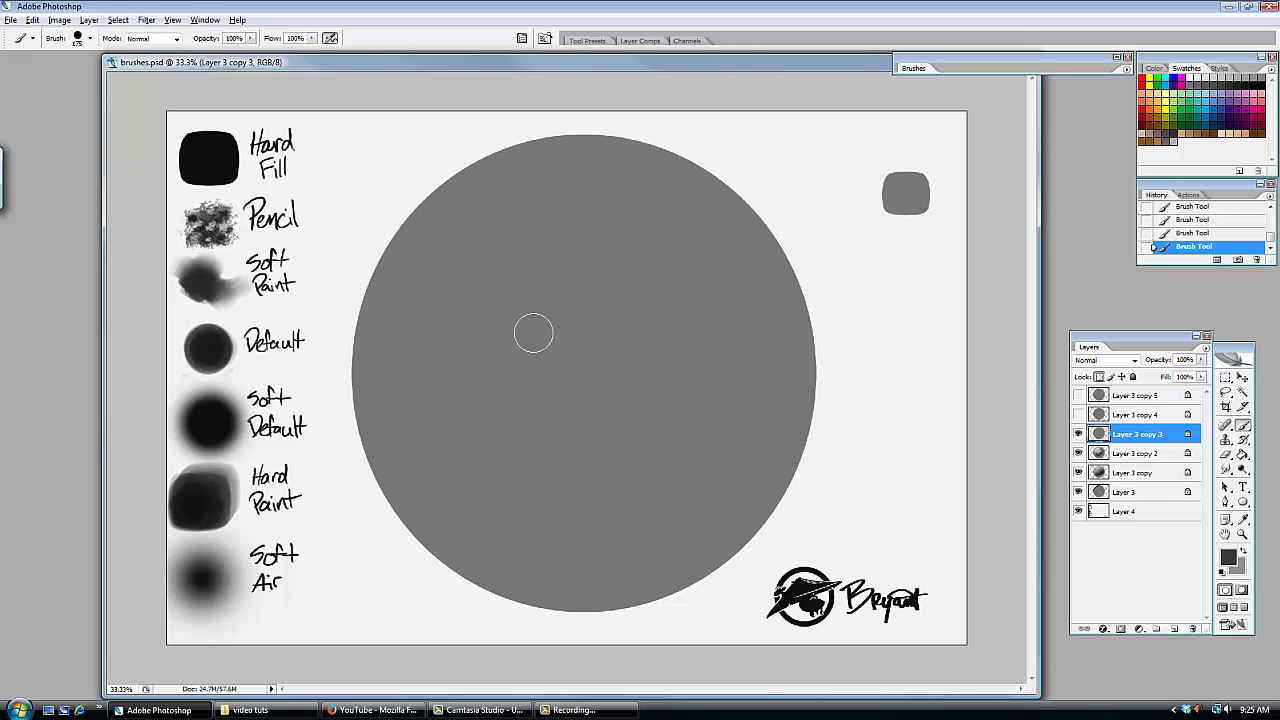
# - Switch to the hard paint 44 px brush and paint dark grey diagonal strokes across the circle's centre, enlarging the brush up to 150 px
pyautogui.rightClick(564, 336)
pyautogui.click(611, 583)
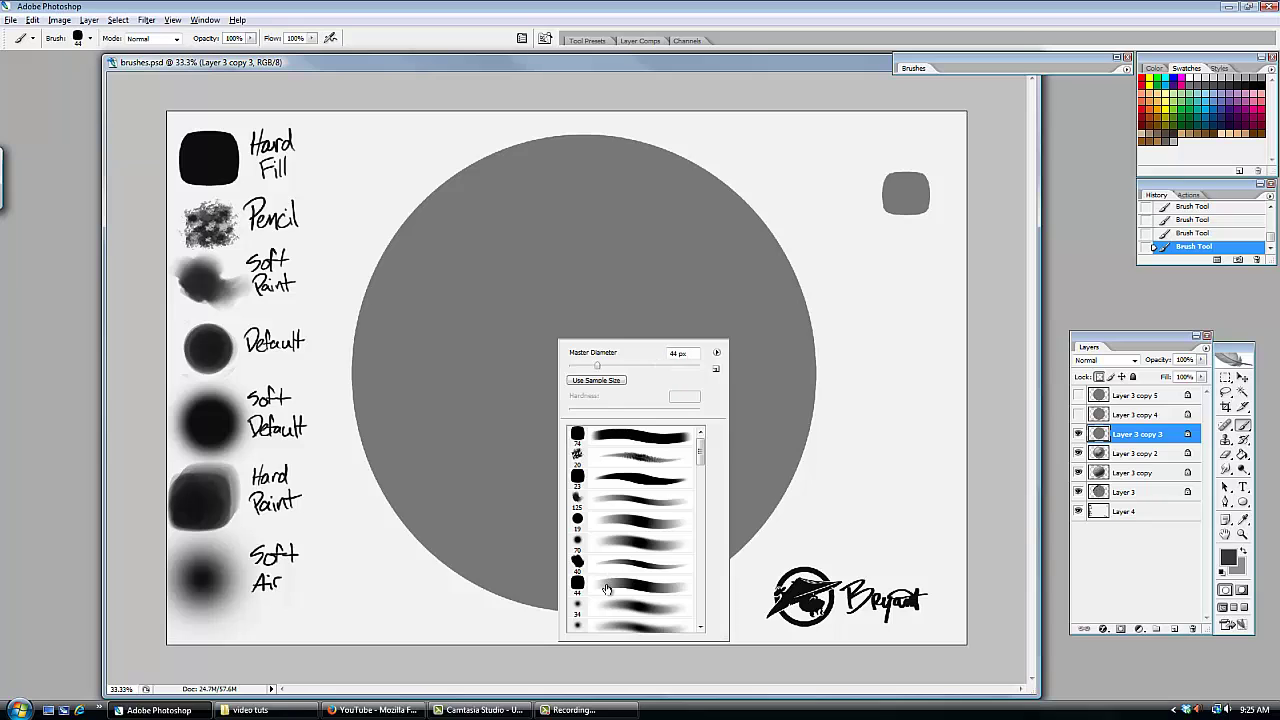
pyautogui.click(461, 347)
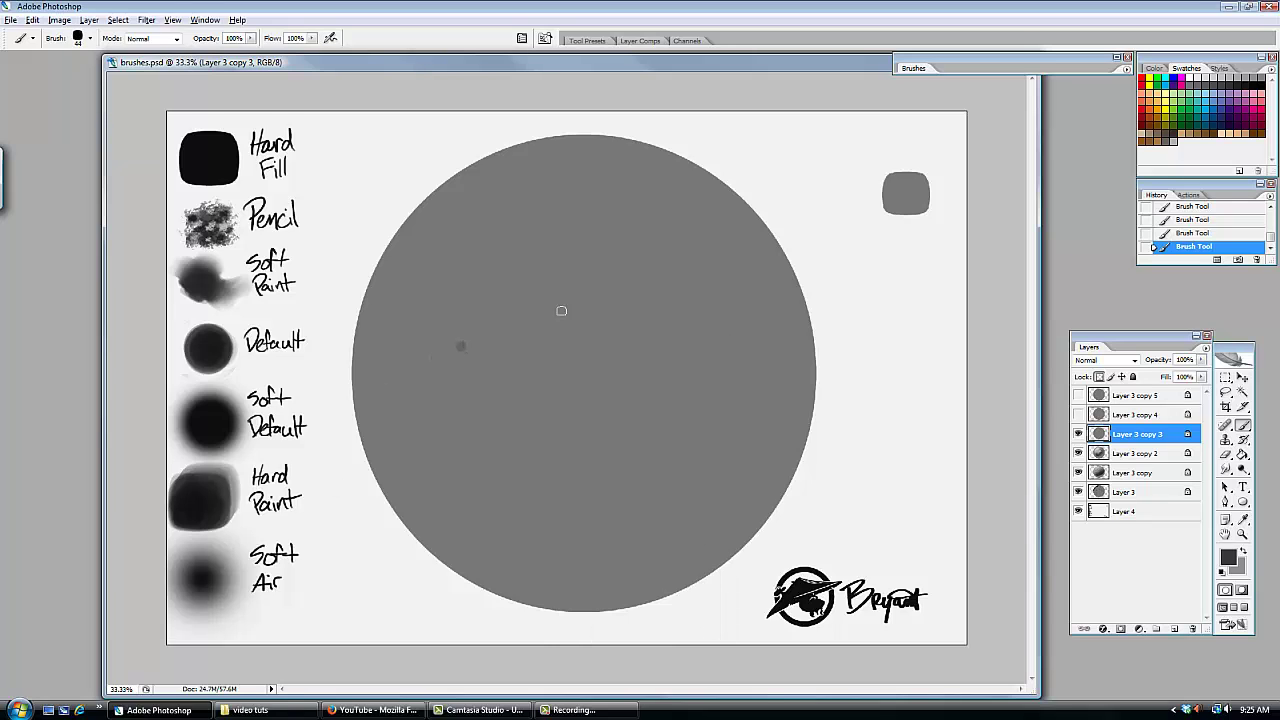
pyautogui.hotkey('ctrl', '+')
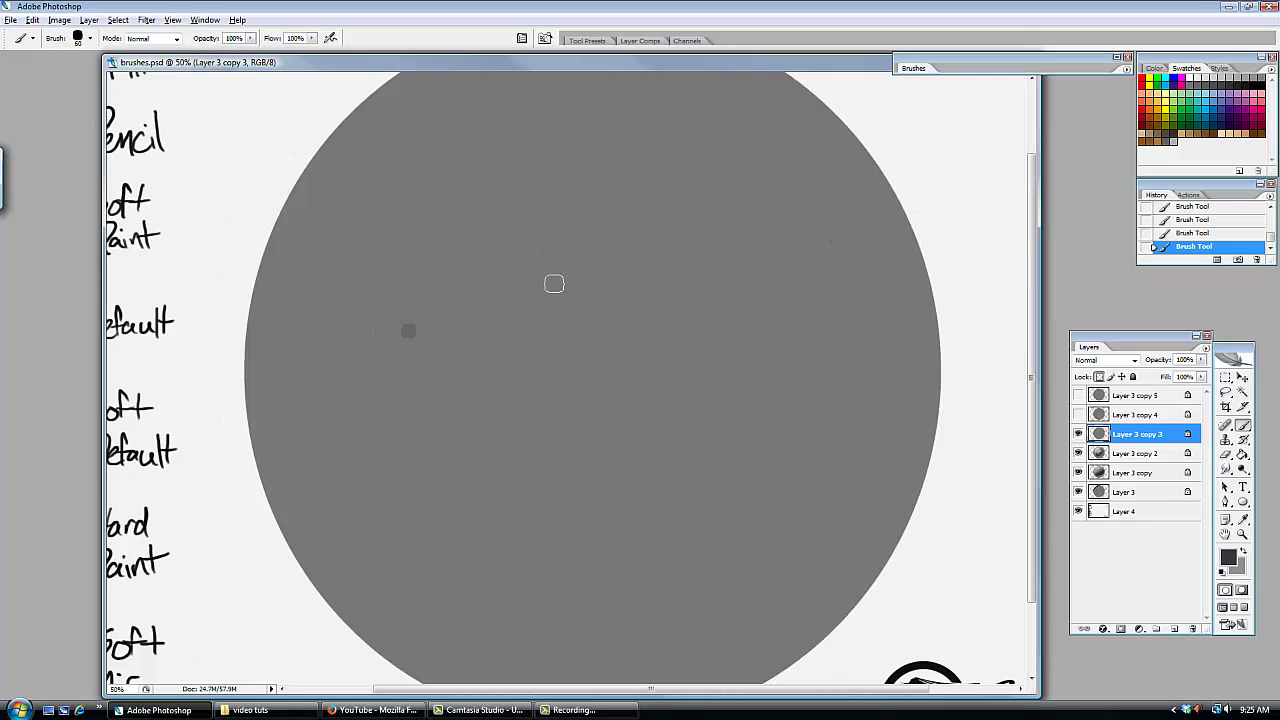
pyautogui.moveTo(575, 302)
pyautogui.mouseDown()
pyautogui.moveTo(632, 287)
pyautogui.moveTo(694, 305)
pyautogui.moveTo(745, 283)
pyautogui.moveTo(757, 260)
pyautogui.moveTo(660, 328)
pyautogui.moveTo(784, 246)
pyautogui.moveTo(705, 327)
pyautogui.moveTo(804, 240)
pyautogui.moveTo(723, 317)
pyautogui.moveTo(767, 234)
pyautogui.moveTo(736, 234)
pyautogui.moveTo(733, 277)
pyautogui.moveTo(741, 217)
pyautogui.moveTo(639, 295)
pyautogui.moveTo(592, 353)
pyautogui.moveTo(723, 232)
pyautogui.moveTo(612, 338)
pyautogui.moveTo(647, 291)
pyautogui.moveTo(653, 255)
pyautogui.moveTo(691, 221)
pyautogui.moveTo(606, 293)
pyautogui.moveTo(670, 244)
pyautogui.moveTo(673, 226)
pyautogui.moveTo(593, 306)
pyautogui.moveTo(693, 225)
pyautogui.moveTo(572, 349)
pyautogui.moveTo(718, 313)
pyautogui.moveTo(714, 346)
pyautogui.mouseUp()
pyautogui.press(']')
pyautogui.press(']')
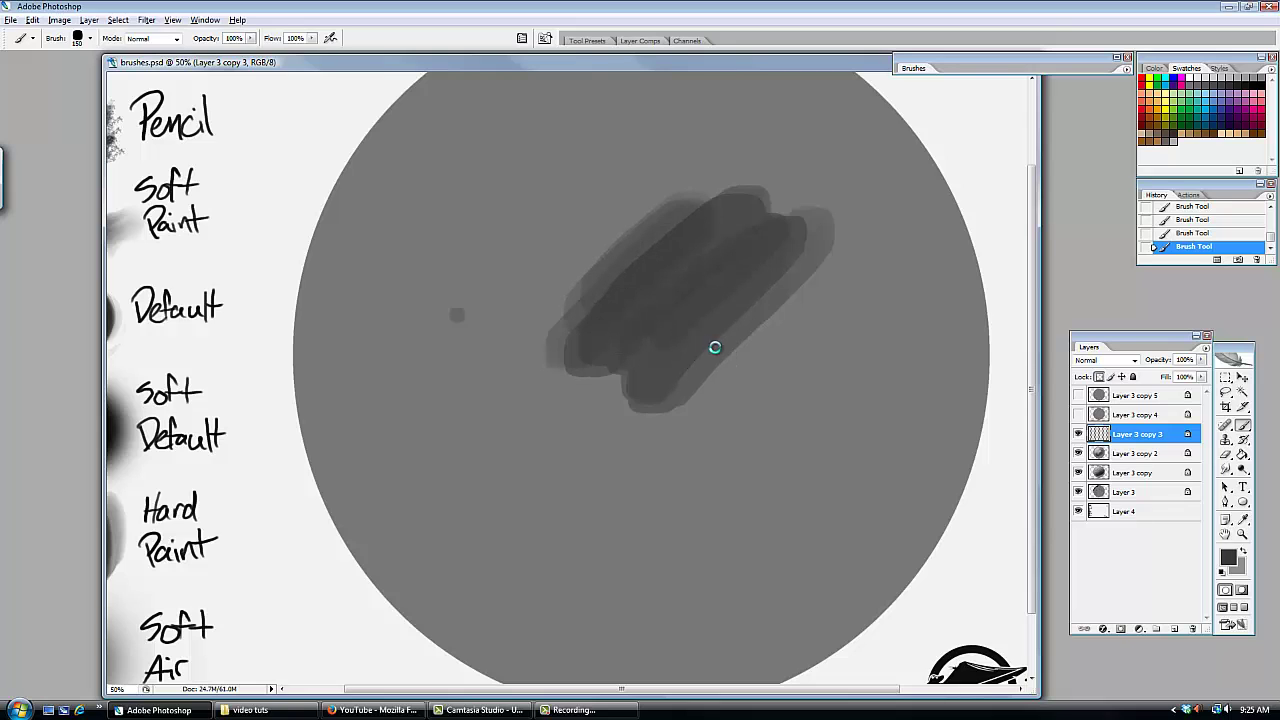
# - Reduce the brush to 100 px and paint sampled greys over the upper-left part of the dark patch
pyautogui.hotkey('ctrl', '+')
pyautogui.press('[')
pyautogui.press('[')
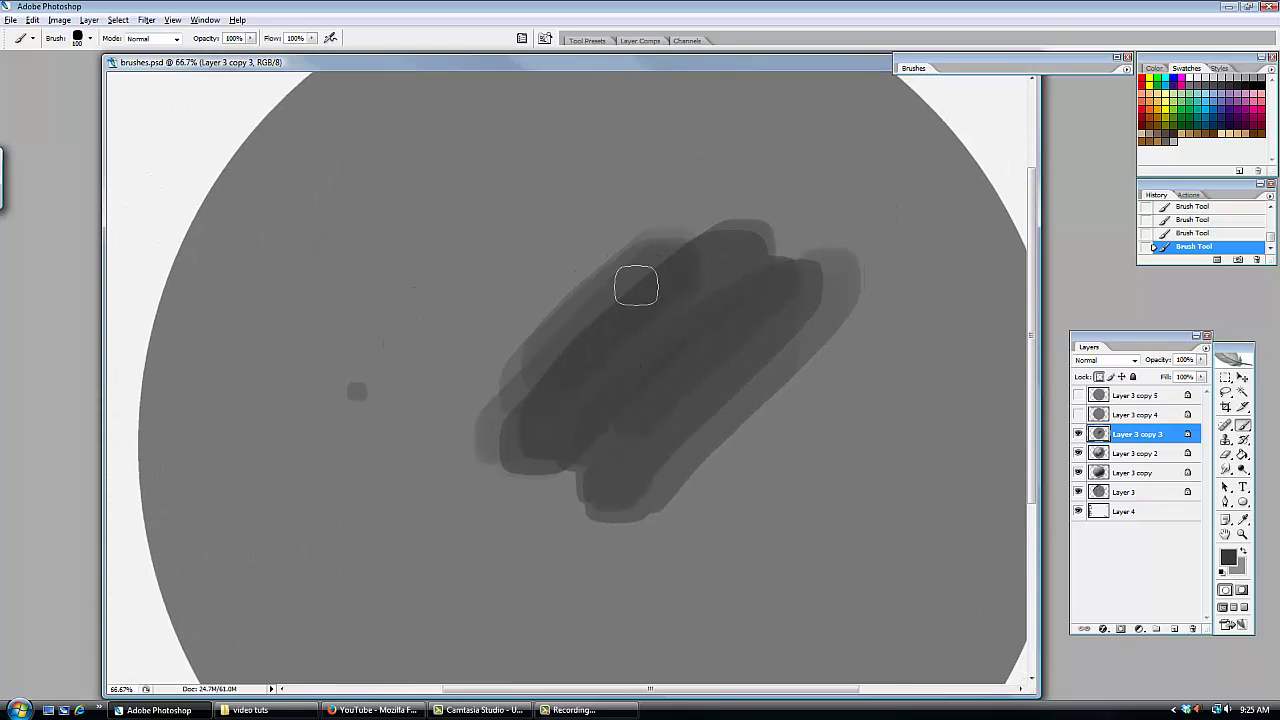
pyautogui.moveTo(643, 263)
pyautogui.mouseDown()
pyautogui.moveTo(548, 363)
pyautogui.moveTo(592, 298)
pyautogui.moveTo(545, 312)
pyautogui.mouseUp()
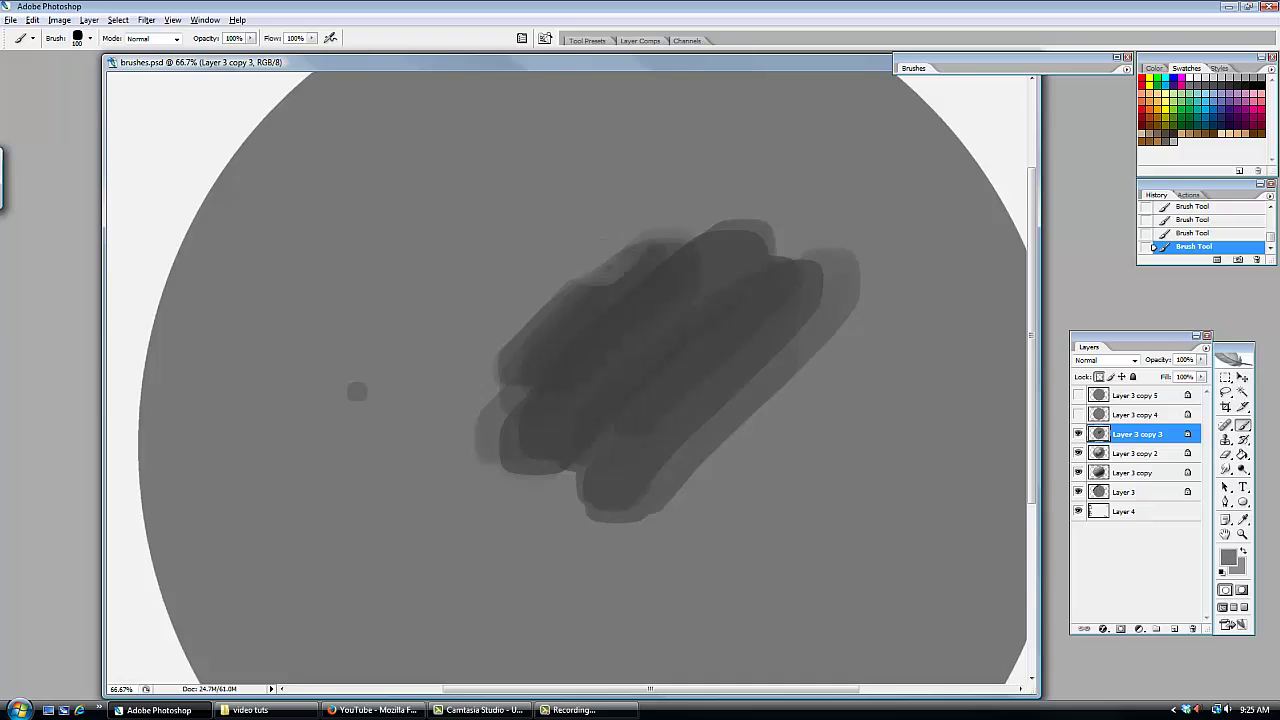
pyautogui.moveTo(518, 360)
pyautogui.mouseDown()
pyautogui.moveTo(664, 258)
pyautogui.moveTo(720, 291)
pyautogui.moveTo(618, 292)
pyautogui.moveTo(754, 299)
pyautogui.moveTo(689, 306)
pyautogui.moveTo(680, 361)
pyautogui.moveTo(638, 343)
pyautogui.moveTo(600, 397)
pyautogui.mouseUp()
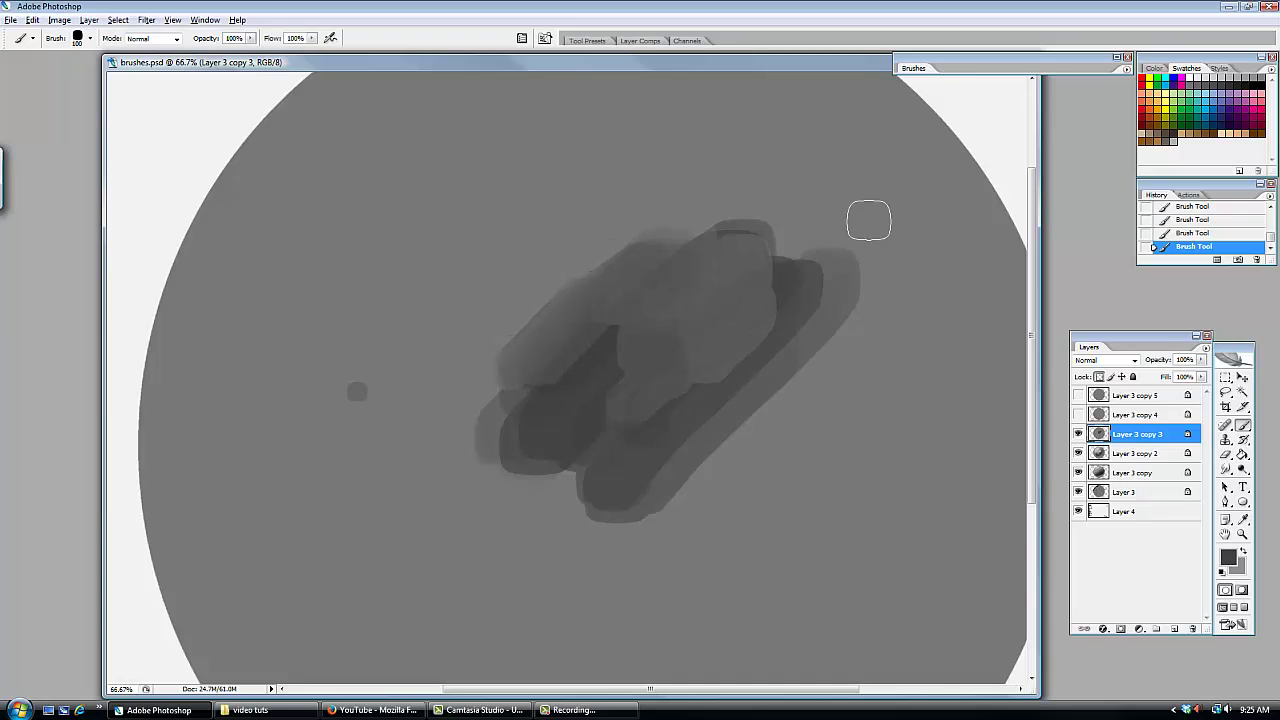
# - Paint overlapping light grey strokes over the circle's upper-left area and tone down their left ends with a sampled mid grey
pyautogui.moveTo(673, 317)
pyautogui.mouseDown()
pyautogui.moveTo(629, 289)
pyautogui.moveTo(692, 304)
pyautogui.moveTo(522, 340)
pyautogui.moveTo(511, 255)
pyautogui.moveTo(652, 256)
pyautogui.moveTo(481, 298)
pyautogui.moveTo(513, 186)
pyautogui.moveTo(483, 228)
pyautogui.moveTo(589, 178)
pyautogui.moveTo(465, 333)
pyautogui.moveTo(344, 358)
pyautogui.moveTo(596, 275)
pyautogui.moveTo(640, 167)
pyautogui.moveTo(598, 152)
pyautogui.moveTo(359, 232)
pyautogui.moveTo(490, 386)
pyautogui.moveTo(483, 177)
pyautogui.moveTo(607, 173)
pyautogui.moveTo(546, 160)
pyautogui.moveTo(583, 120)
pyautogui.moveTo(596, 149)
pyautogui.moveTo(624, 145)
pyautogui.moveTo(480, 154)
pyautogui.moveTo(472, 188)
pyautogui.moveTo(408, 217)
pyautogui.moveTo(469, 180)
pyautogui.moveTo(477, 190)
pyautogui.moveTo(454, 206)
pyautogui.moveTo(424, 196)
pyautogui.moveTo(457, 198)
pyautogui.moveTo(383, 241)
pyautogui.moveTo(398, 198)
pyautogui.mouseUp()
pyautogui.keyDown('alt'); pyautogui.click(734, 131); pyautogui.keyUp('alt')
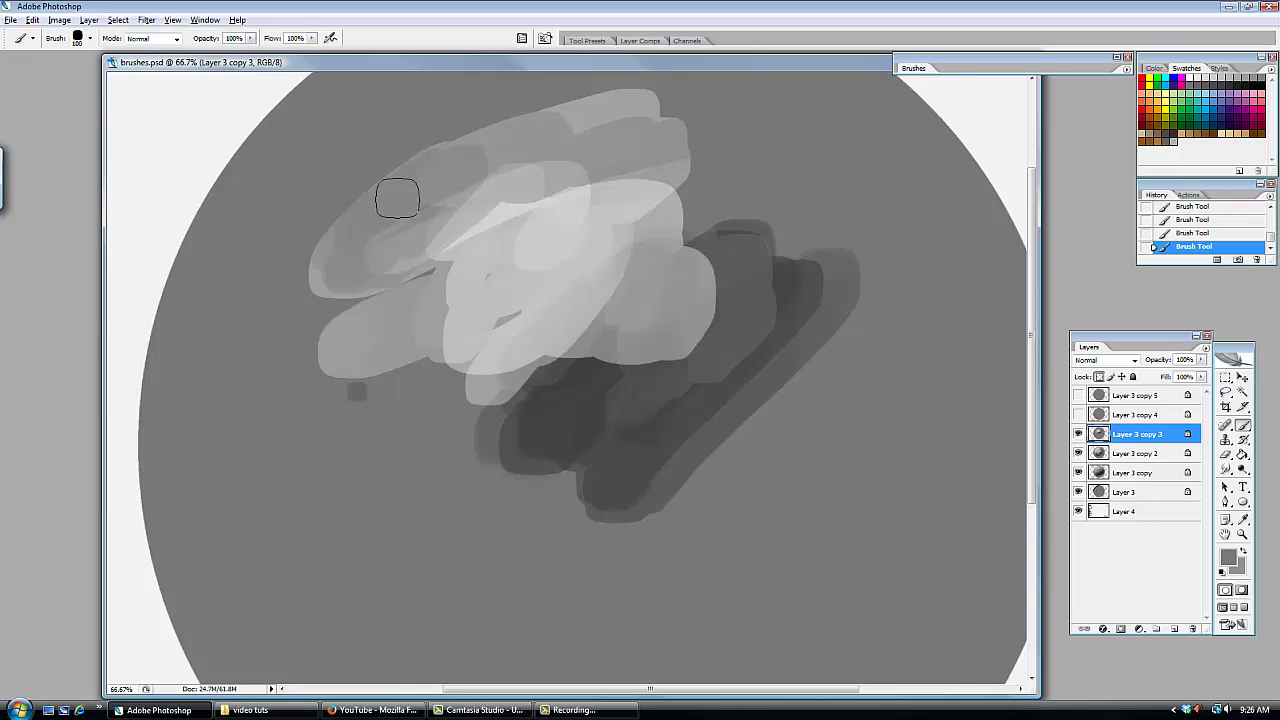
pyautogui.moveTo(317, 257)
pyautogui.mouseDown()
pyautogui.moveTo(423, 143)
pyautogui.moveTo(320, 286)
pyautogui.moveTo(369, 294)
pyautogui.mouseUp()
pyautogui.moveTo(352, 344); pyautogui.dragTo(446, 284)
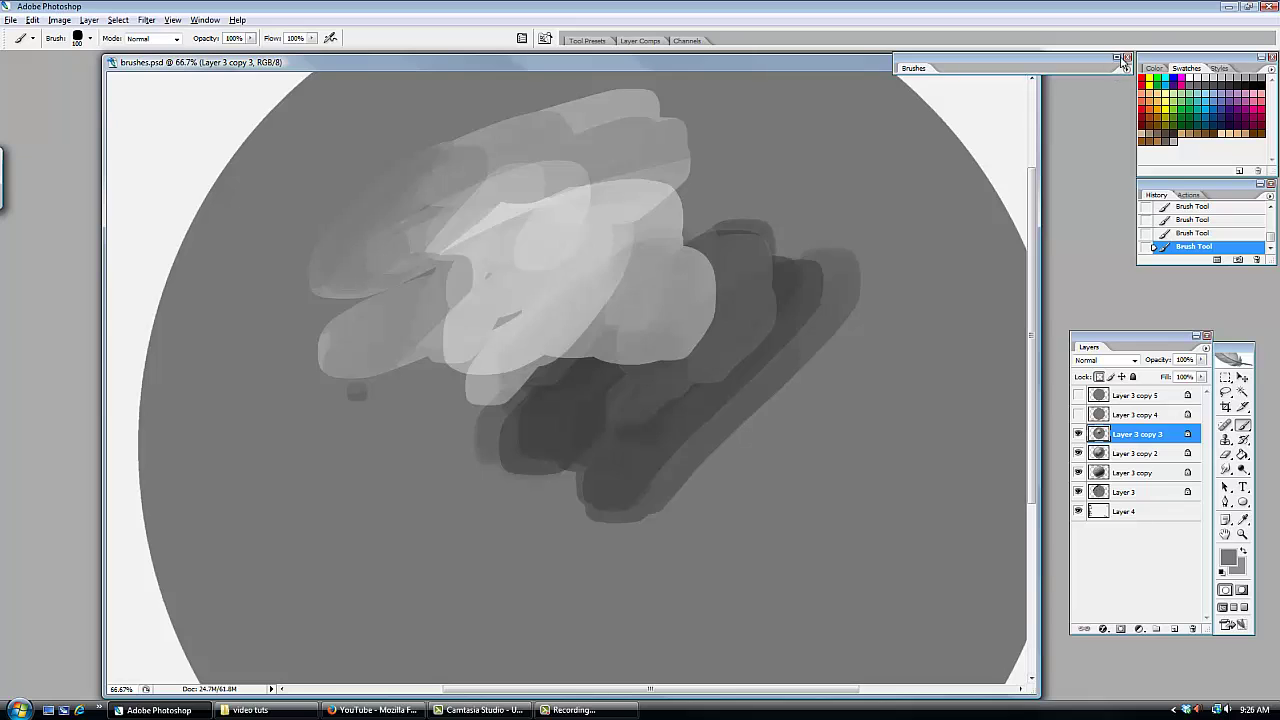
# - Check the hard paint brush's Other Dynamics settings for opacity and flow jitter control
pyautogui.moveTo(1123, 61); pyautogui.dragTo(1110, 62)
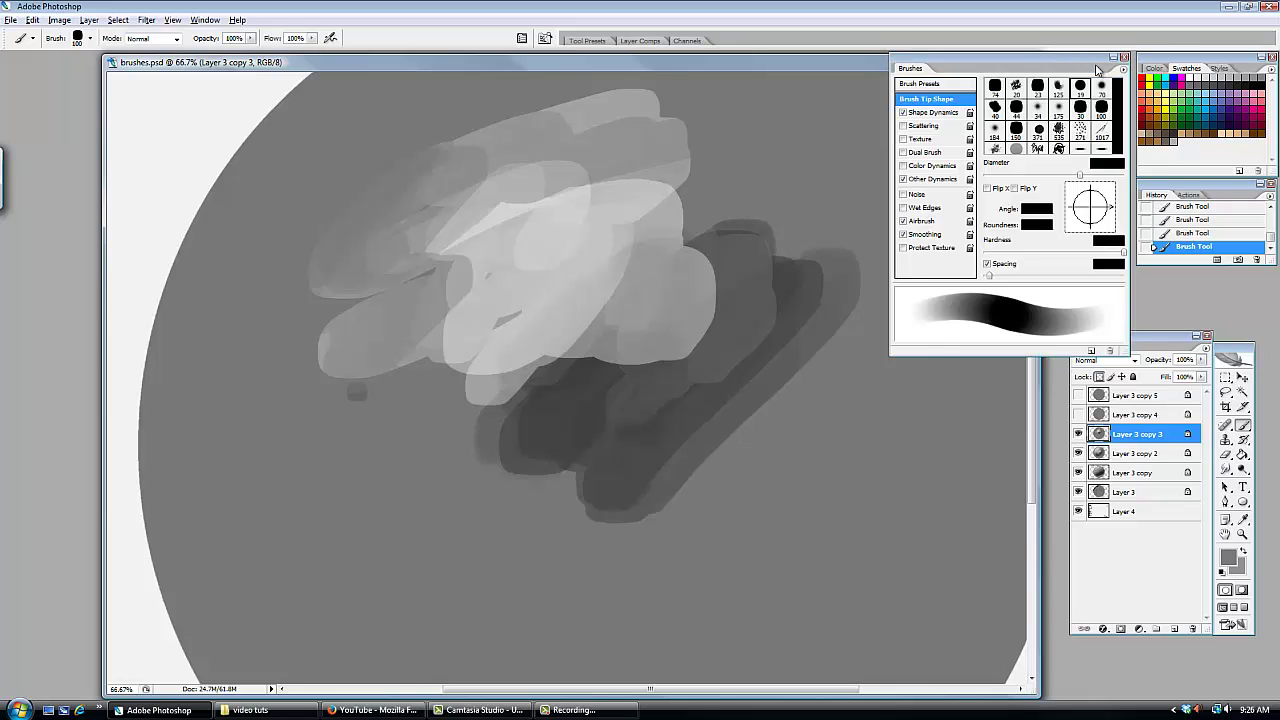
pyautogui.doubleClick(1104, 64)
pyautogui.click(936, 179)
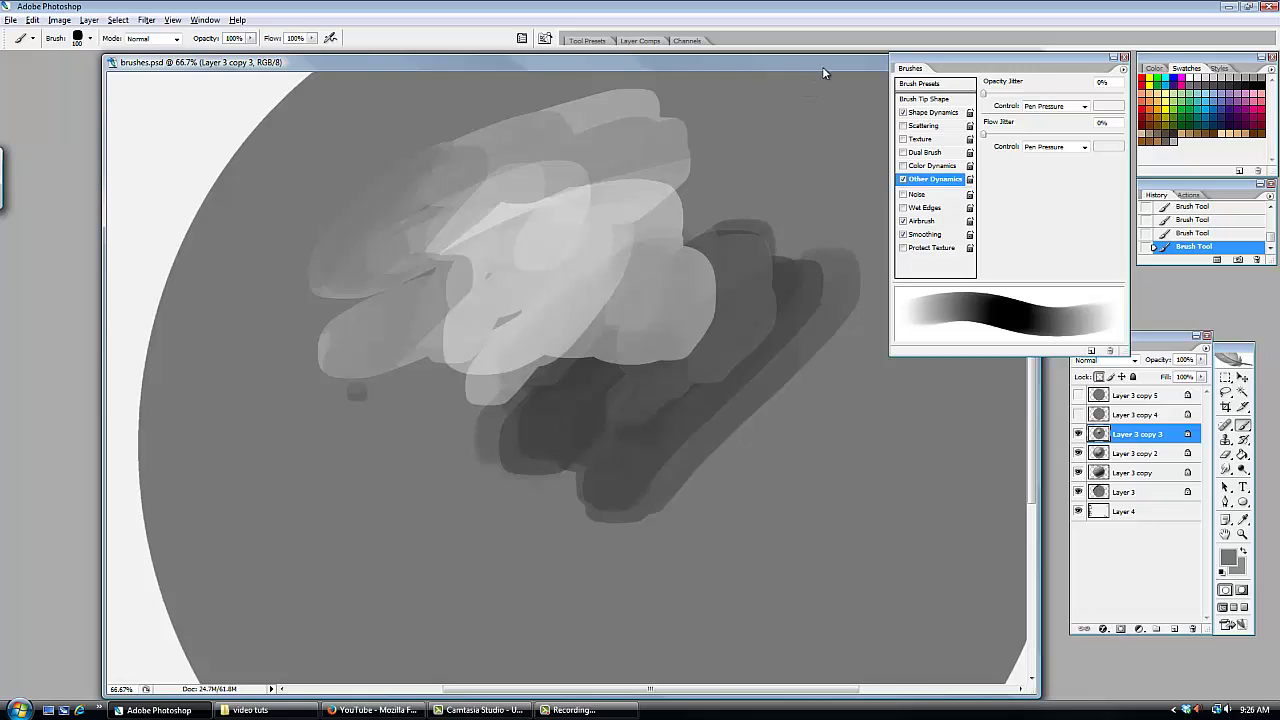
pyautogui.click(1113, 62)
# - Extend the dark shadow toward the upper right and rework its lower and upper parts with hard paint strokes
pyautogui.moveTo(826, 262); pyautogui.dragTo(884, 238)
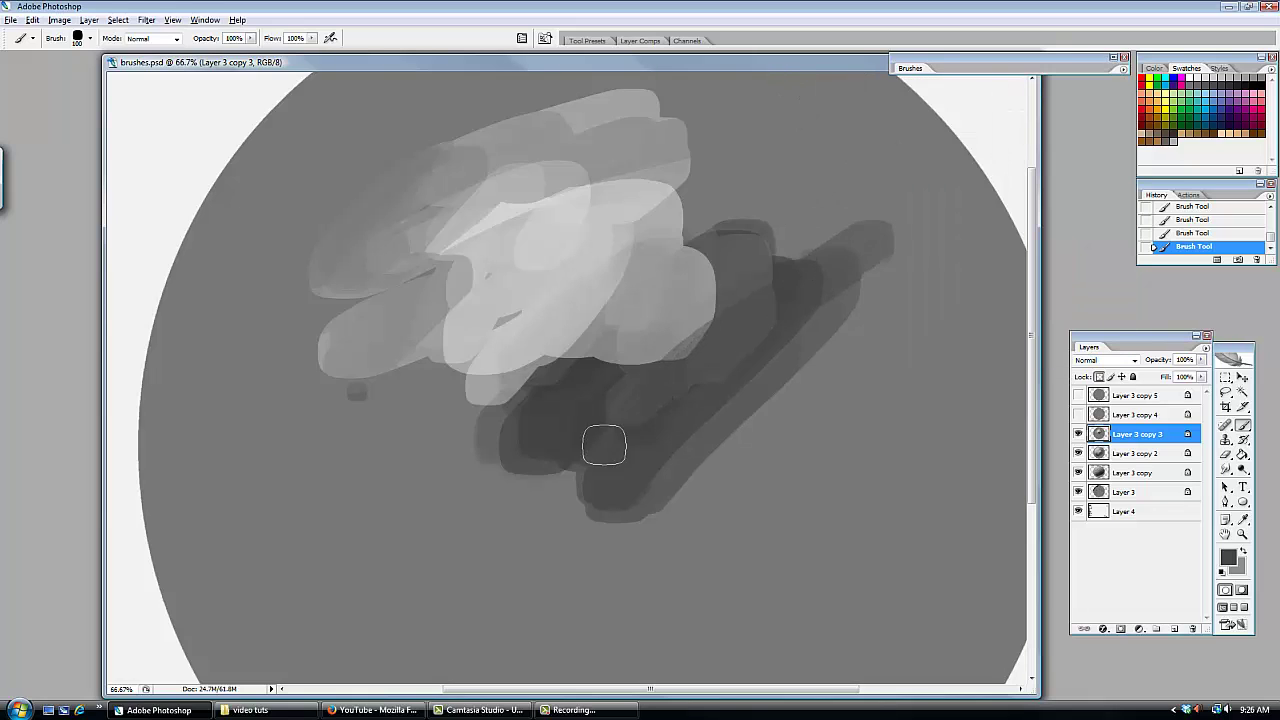
pyautogui.moveTo(604, 445)
pyautogui.mouseDown()
pyautogui.moveTo(767, 348)
pyautogui.moveTo(825, 346)
pyautogui.moveTo(860, 470)
pyautogui.moveTo(787, 414)
pyautogui.moveTo(575, 535)
pyautogui.moveTo(712, 529)
pyautogui.moveTo(820, 439)
pyautogui.moveTo(539, 476)
pyautogui.moveTo(469, 562)
pyautogui.moveTo(853, 422)
pyautogui.moveTo(673, 503)
pyautogui.moveTo(637, 502)
pyautogui.moveTo(690, 549)
pyautogui.moveTo(669, 479)
pyautogui.moveTo(641, 490)
pyautogui.mouseUp()
pyautogui.moveTo(639, 336)
pyautogui.mouseDown()
pyautogui.moveTo(645, 376)
pyautogui.moveTo(747, 340)
pyautogui.moveTo(631, 277)
pyautogui.mouseUp()
# - Sample light greys from the highlight and paint short diagonal strokes from it down toward the shadow
pyautogui.keyDown('alt'); pyautogui.click(565, 226); pyautogui.keyUp('alt')
pyautogui.moveTo(446, 291)
pyautogui.mouseDown()
pyautogui.moveTo(381, 333)
pyautogui.moveTo(396, 257)
pyautogui.moveTo(321, 258)
pyautogui.moveTo(321, 335)
pyautogui.moveTo(390, 353)
pyautogui.moveTo(292, 328)
pyautogui.moveTo(328, 226)
pyautogui.moveTo(356, 356)
pyautogui.moveTo(468, 197)
pyautogui.moveTo(433, 207)
pyautogui.moveTo(432, 156)
pyautogui.moveTo(457, 218)
pyautogui.moveTo(414, 271)
pyautogui.moveTo(595, 203)
pyautogui.moveTo(496, 261)
pyautogui.moveTo(534, 227)
pyautogui.moveTo(541, 280)
pyautogui.moveTo(612, 210)
pyautogui.moveTo(406, 262)
pyautogui.moveTo(441, 340)
pyautogui.moveTo(408, 385)
pyautogui.moveTo(370, 366)
pyautogui.moveTo(428, 212)
pyautogui.moveTo(409, 236)
pyautogui.moveTo(449, 287)
pyautogui.moveTo(422, 331)
pyautogui.moveTo(464, 319)
pyautogui.moveTo(546, 338)
pyautogui.moveTo(539, 391)
pyautogui.moveTo(578, 399)
pyautogui.moveTo(612, 310)
pyautogui.moveTo(502, 418)
pyautogui.moveTo(602, 292)
pyautogui.moveTo(441, 450)
pyautogui.moveTo(533, 352)
pyautogui.moveTo(555, 443)
pyautogui.moveTo(581, 357)
pyautogui.moveTo(535, 429)
pyautogui.mouseUp()
pyautogui.keyDown('alt'); pyautogui.click(543, 220); pyautogui.keyUp('alt')
pyautogui.keyDown('alt'); pyautogui.click(357, 240); pyautogui.keyUp('alt')
# - Blend the boundary between highlight and shadow with strokes in greys sampled from the darker areas
pyautogui.keyDown('alt'); pyautogui.click(574, 391); pyautogui.keyUp('alt')
pyautogui.keyDown('alt'); pyautogui.click(641, 334); pyautogui.keyUp('alt')
pyautogui.moveTo(641, 334)
pyautogui.mouseDown()
pyautogui.moveTo(537, 413)
pyautogui.moveTo(478, 483)
pyautogui.moveTo(619, 429)
pyautogui.moveTo(622, 462)
pyautogui.mouseUp()
pyautogui.keyDown('alt'); pyautogui.click(622, 462); pyautogui.keyUp('alt')
pyautogui.hotkey('ctrl', '-')
pyautogui.hotkey('ctrl', '-')
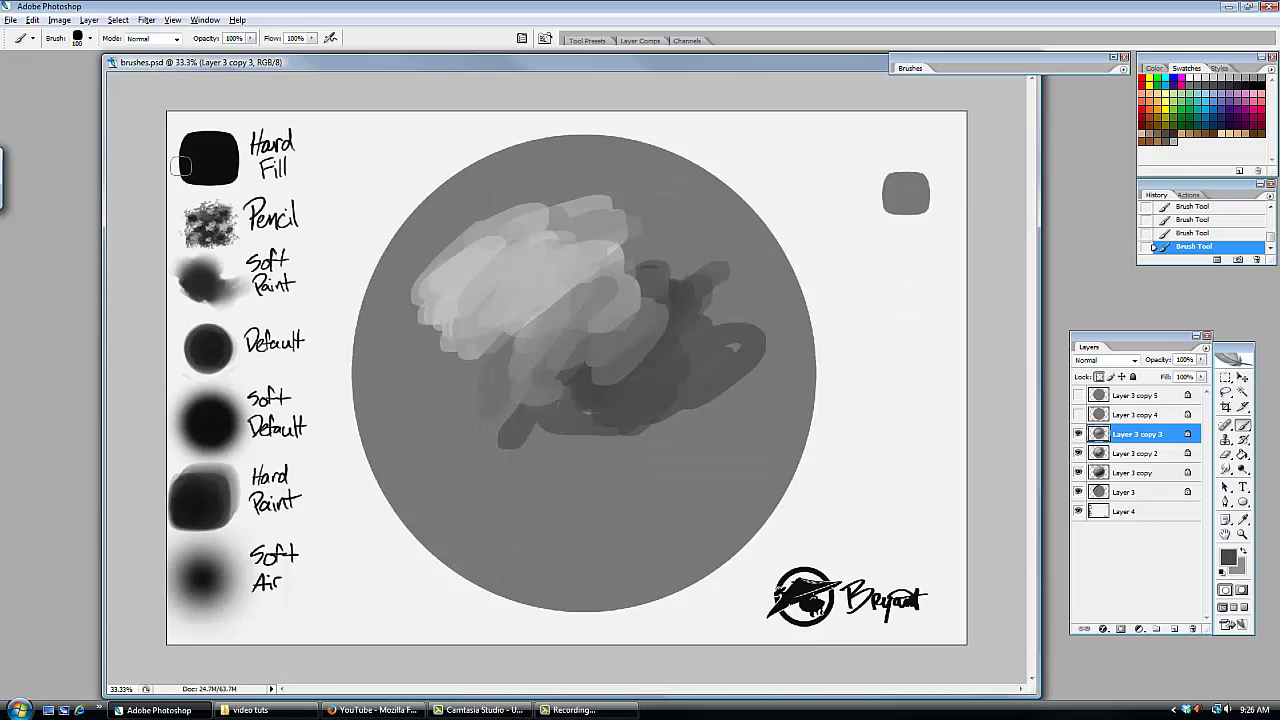
# - Paint a near-black diagonal band along the shadow's lower-right side
pyautogui.hotkey('ctrl', '+')
pyautogui.moveTo(651, 354)
pyautogui.mouseDown()
pyautogui.moveTo(714, 387)
pyautogui.moveTo(639, 427)
pyautogui.moveTo(737, 355)
pyautogui.moveTo(559, 478)
pyautogui.moveTo(770, 343)
pyautogui.moveTo(534, 465)
pyautogui.moveTo(749, 331)
pyautogui.moveTo(756, 371)
pyautogui.moveTo(613, 476)
pyautogui.moveTo(769, 371)
pyautogui.moveTo(759, 351)
pyautogui.moveTo(599, 485)
pyautogui.mouseUp()
pyautogui.moveTo(737, 319)
pyautogui.mouseDown()
pyautogui.moveTo(569, 436)
pyautogui.moveTo(722, 342)
pyautogui.moveTo(603, 425)
pyautogui.moveTo(636, 419)
pyautogui.moveTo(732, 335)
pyautogui.moveTo(635, 456)
pyautogui.moveTo(696, 367)
pyautogui.moveTo(594, 480)
pyautogui.moveTo(699, 357)
pyautogui.moveTo(571, 445)
pyautogui.moveTo(602, 416)
pyautogui.moveTo(675, 388)
pyautogui.moveTo(628, 415)
pyautogui.moveTo(703, 392)
pyautogui.moveTo(693, 387)
pyautogui.moveTo(603, 481)
pyautogui.moveTo(772, 355)
pyautogui.moveTo(607, 498)
pyautogui.moveTo(642, 437)
pyautogui.mouseUp()
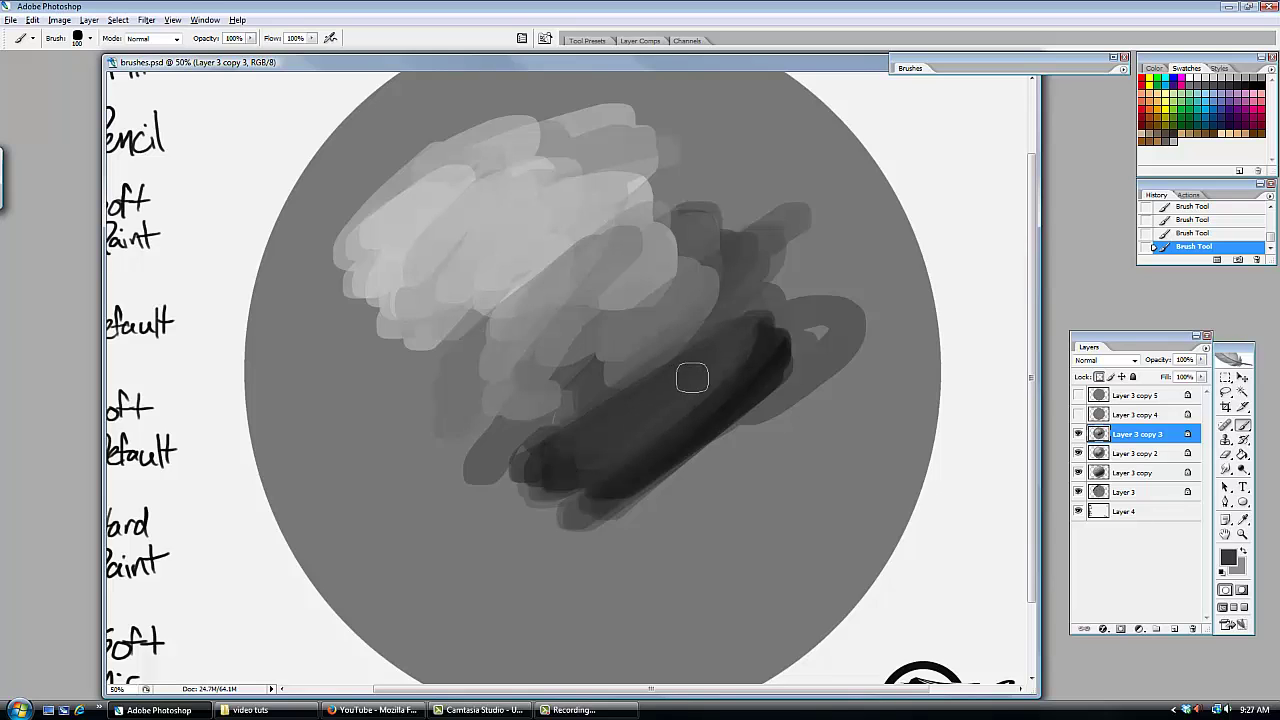
# - Work sampled light and mid-grey diagonal strokes between the highlight and the near-black band
pyautogui.moveTo(716, 365)
pyautogui.mouseDown()
pyautogui.moveTo(762, 293)
pyautogui.moveTo(735, 283)
pyautogui.moveTo(666, 300)
pyautogui.mouseUp()
pyautogui.keyDown('alt'); pyautogui.click(514, 209); pyautogui.keyUp('alt')
pyautogui.moveTo(514, 209)
pyautogui.mouseDown()
pyautogui.moveTo(580, 262)
pyautogui.moveTo(577, 295)
pyautogui.moveTo(629, 301)
pyautogui.moveTo(638, 355)
pyautogui.moveTo(613, 371)
pyautogui.moveTo(690, 254)
pyautogui.moveTo(507, 374)
pyautogui.moveTo(637, 315)
pyautogui.moveTo(628, 374)
pyautogui.moveTo(600, 430)
pyautogui.mouseUp()
pyautogui.keyDown('alt'); pyautogui.click(686, 363); pyautogui.keyUp('alt')
pyautogui.moveTo(686, 363)
pyautogui.mouseDown()
pyautogui.moveTo(603, 431)
pyautogui.moveTo(601, 297)
pyautogui.moveTo(539, 309)
pyautogui.moveTo(618, 321)
pyautogui.mouseUp()
pyautogui.hotkey('ctrl', '-')
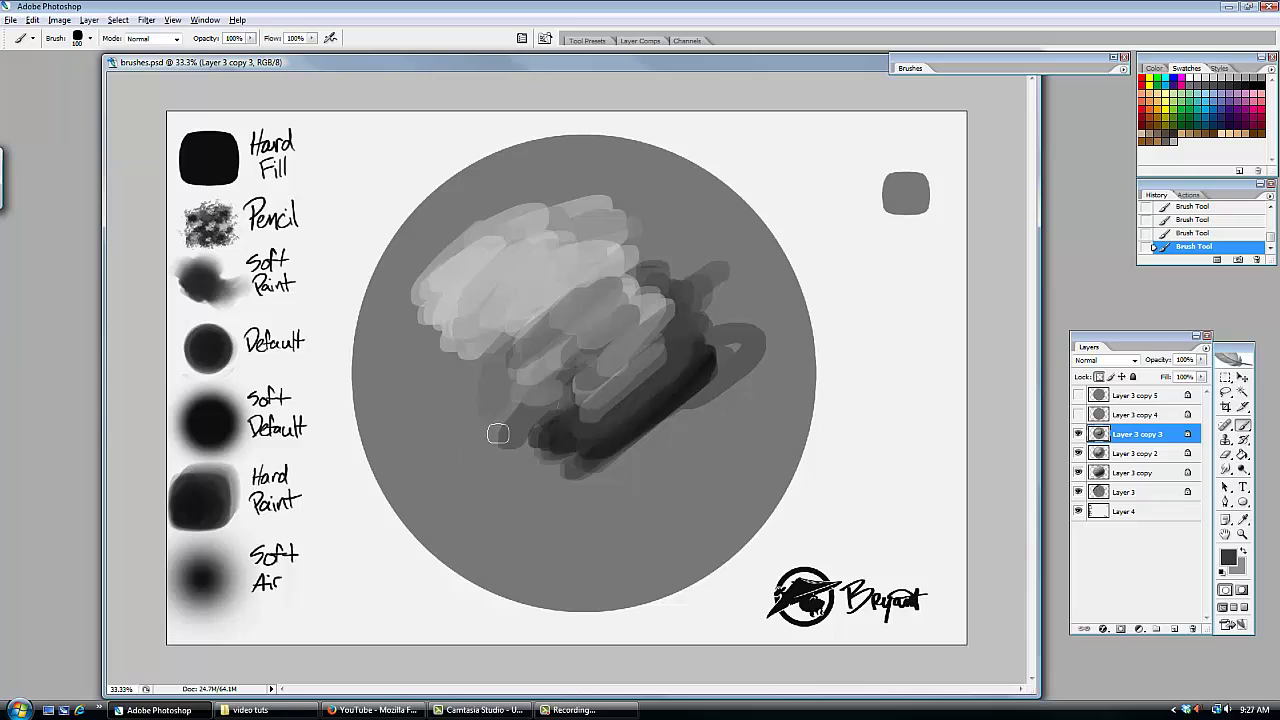
# - Switch to the soft air 34 px round brush with 0% hardness
pyautogui.rightClick(566, 415)
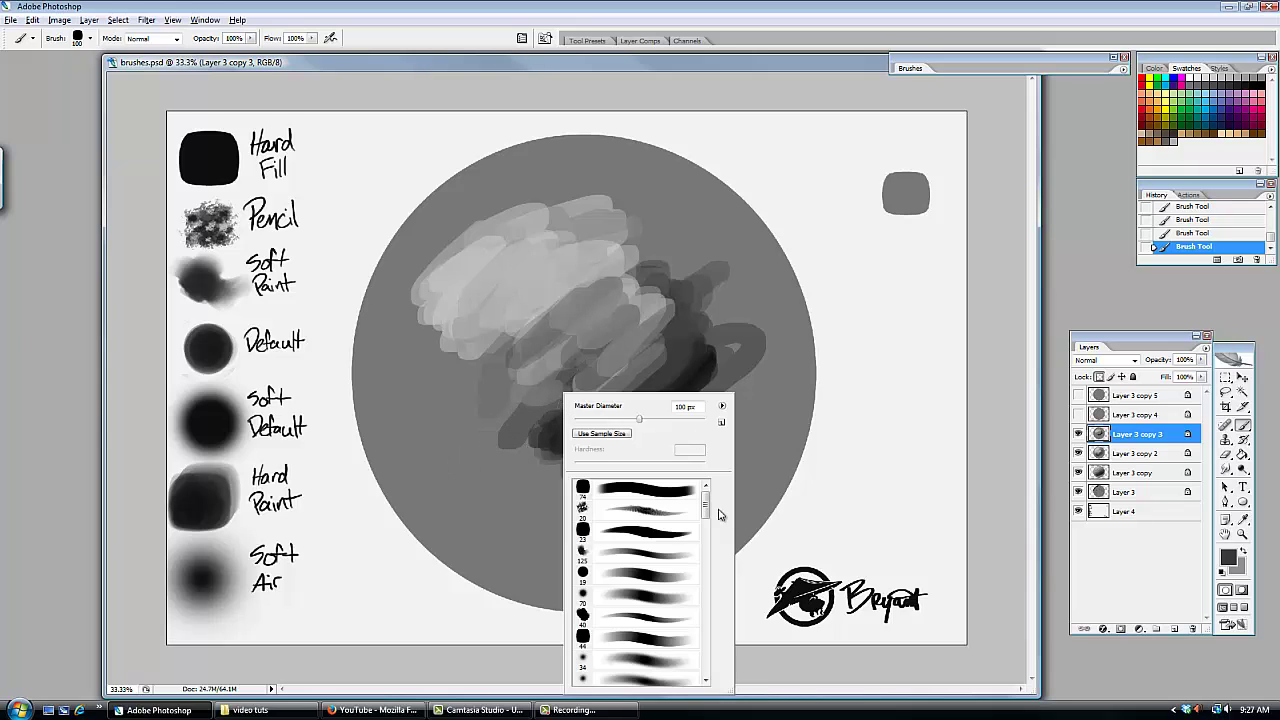
pyautogui.scroll(-1, 703, 514)
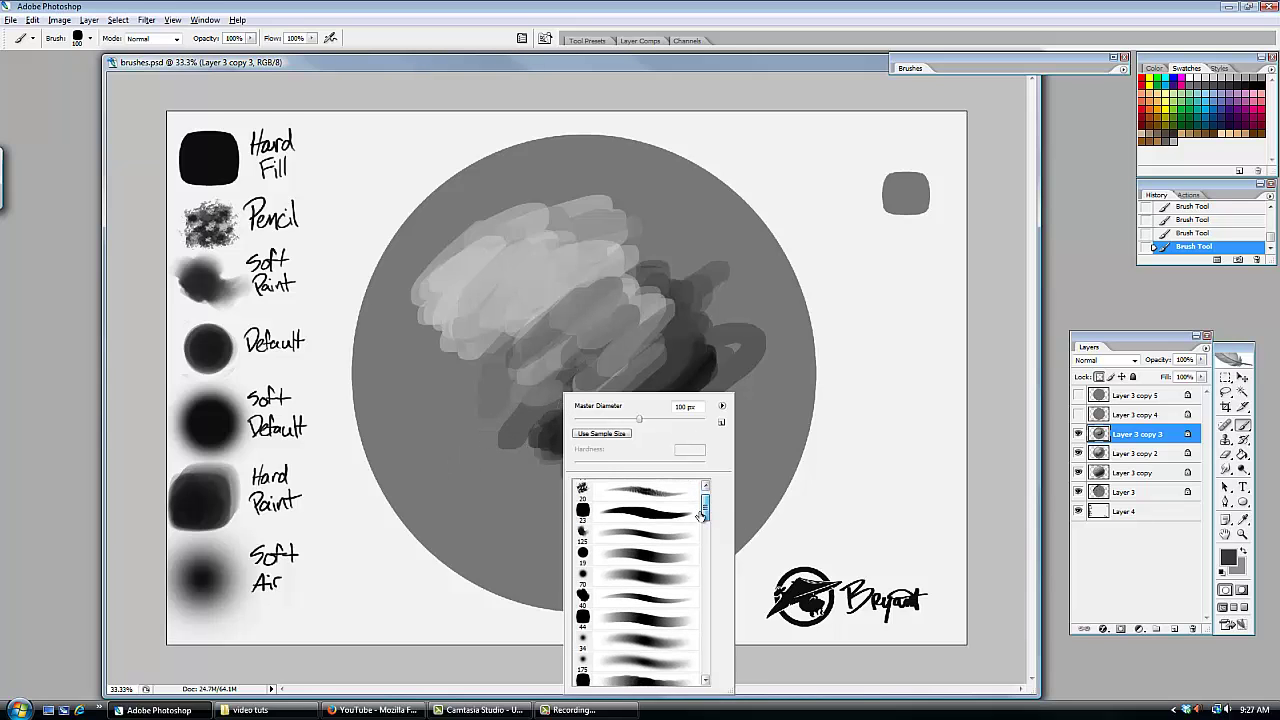
pyautogui.click(620, 639)
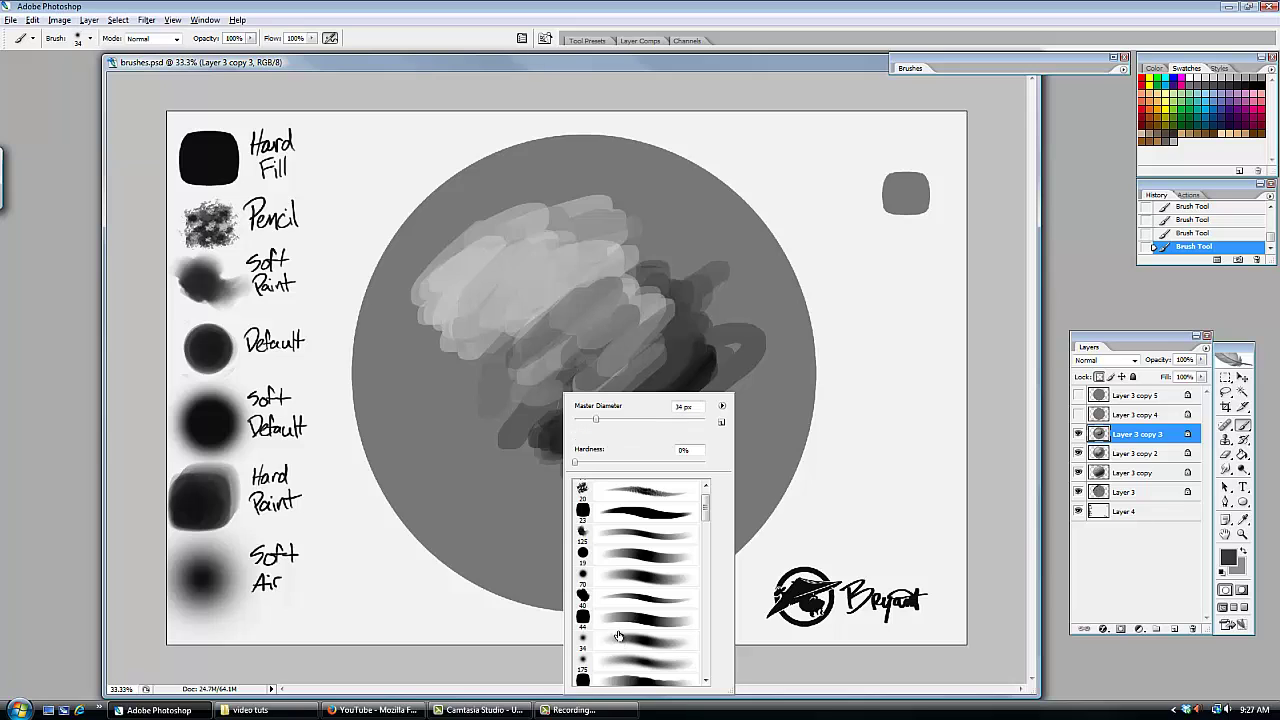
pyautogui.click(651, 310)
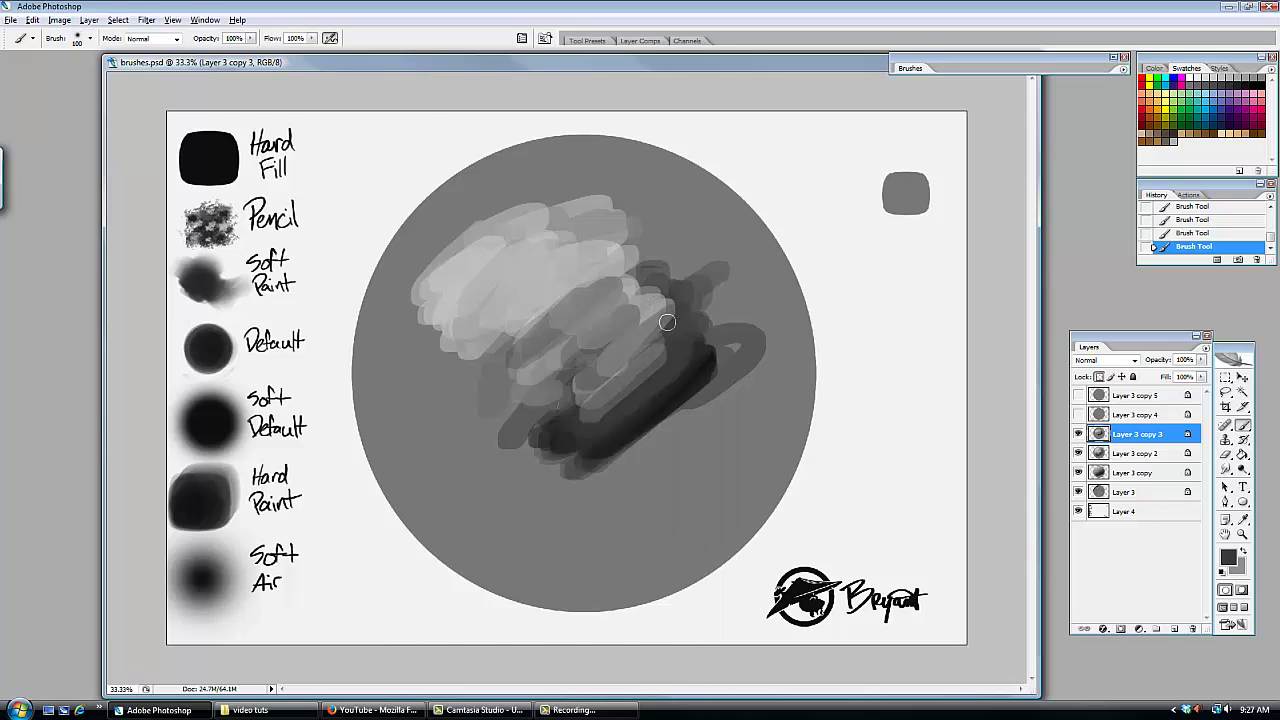
# - Enlarge the soft air brush to 700 px and airbrush a soft light glow over the circle's upper part
pyautogui.press(']')
pyautogui.press(']')
pyautogui.press(']')
pyautogui.press(']')
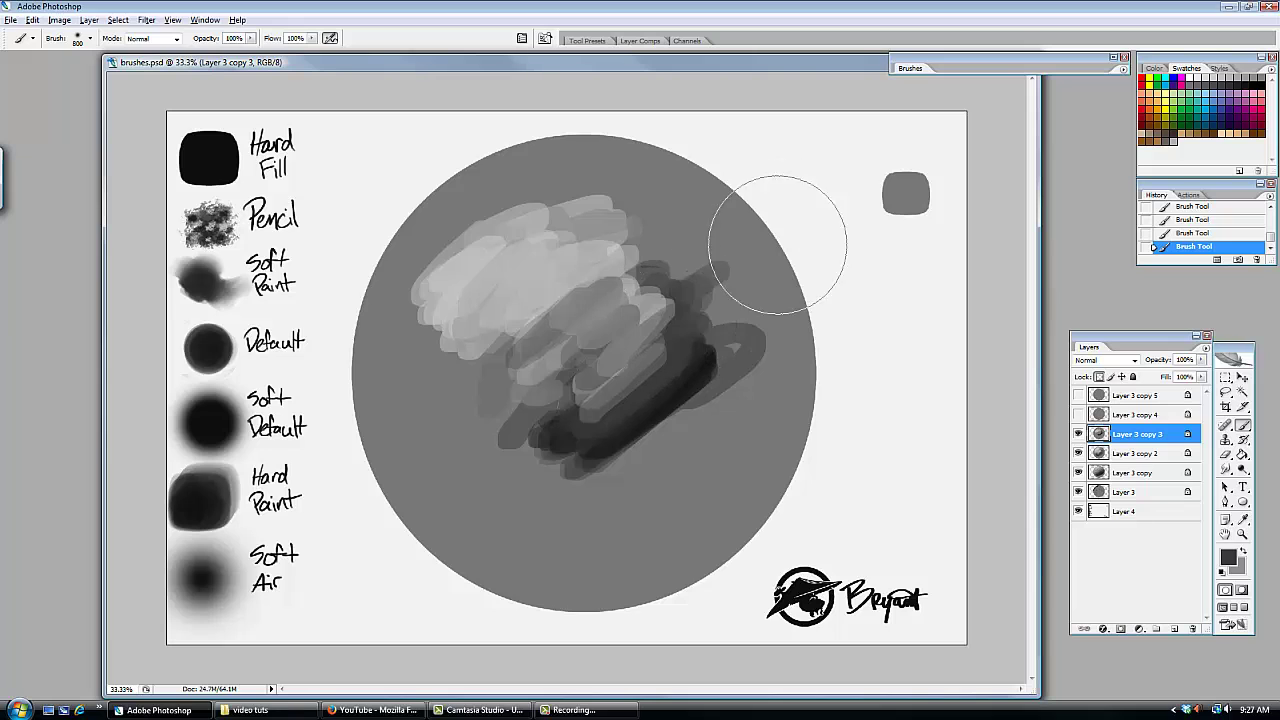
pyautogui.keyDown('alt'); pyautogui.click(809, 208); pyautogui.keyUp('alt')
pyautogui.moveTo(773, 230)
pyautogui.mouseDown()
pyautogui.moveTo(513, 253)
pyautogui.moveTo(480, 270)
pyautogui.moveTo(613, 219)
pyautogui.moveTo(502, 264)
pyautogui.moveTo(553, 238)
pyautogui.moveTo(503, 253)
pyautogui.moveTo(614, 257)
pyautogui.mouseUp()
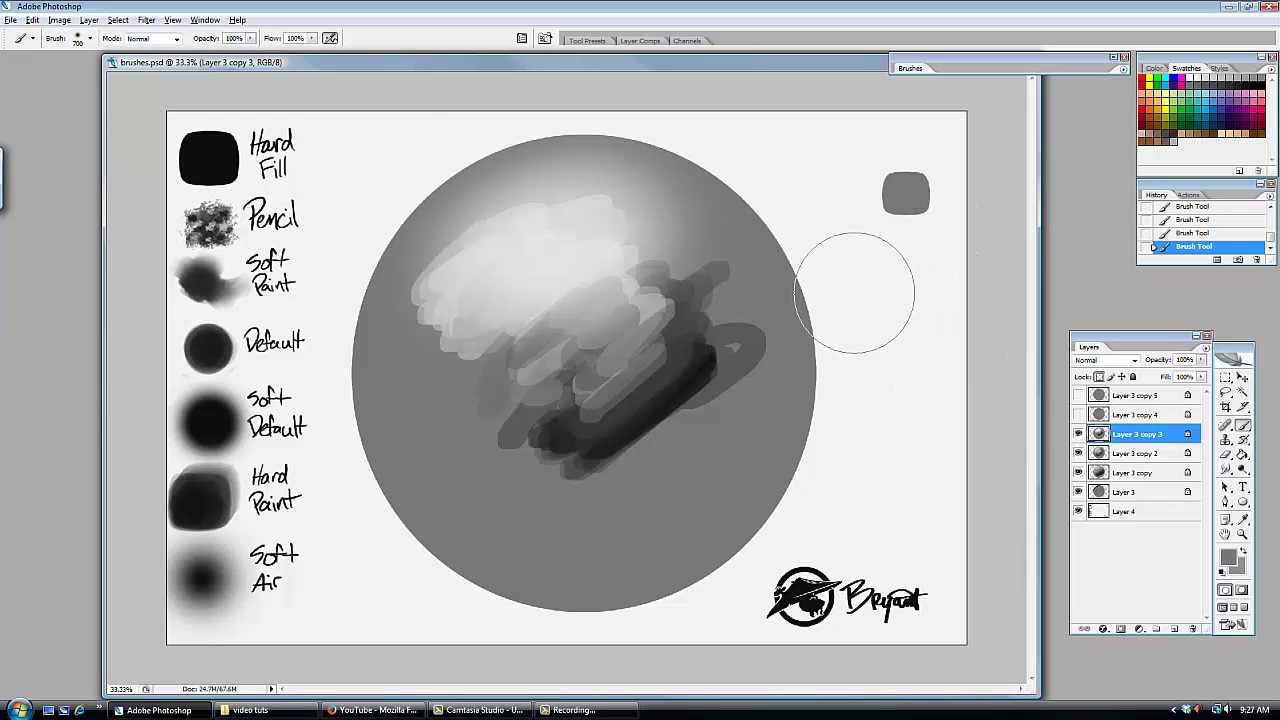
# - Refill the circle layer with the sampled mid-grey and airbrush a soft white highlight across its upper half
pyautogui.hotkey('alt', 'BackSpace')
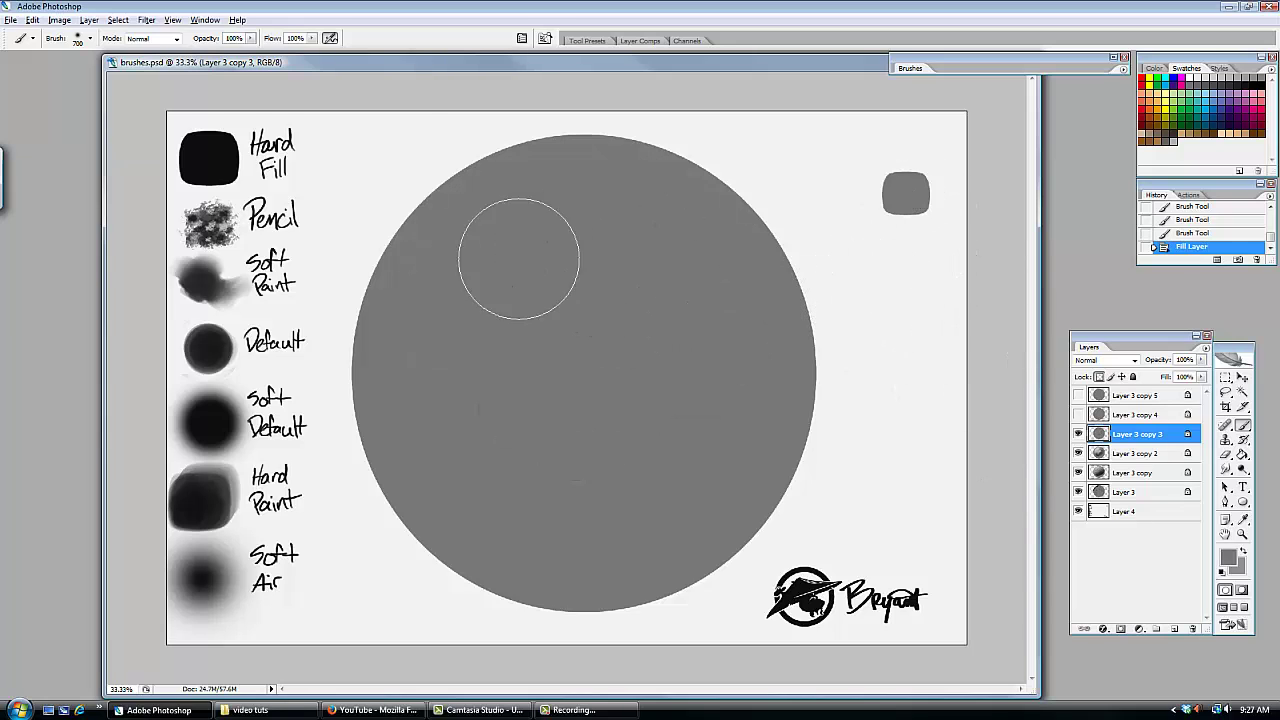
pyautogui.moveTo(520, 235)
pyautogui.mouseDown()
pyautogui.moveTo(622, 208)
pyautogui.moveTo(548, 223)
pyautogui.moveTo(675, 232)
pyautogui.mouseUp()
pyautogui.keyDown('alt'); pyautogui.click(324, 278); pyautogui.keyUp('alt')
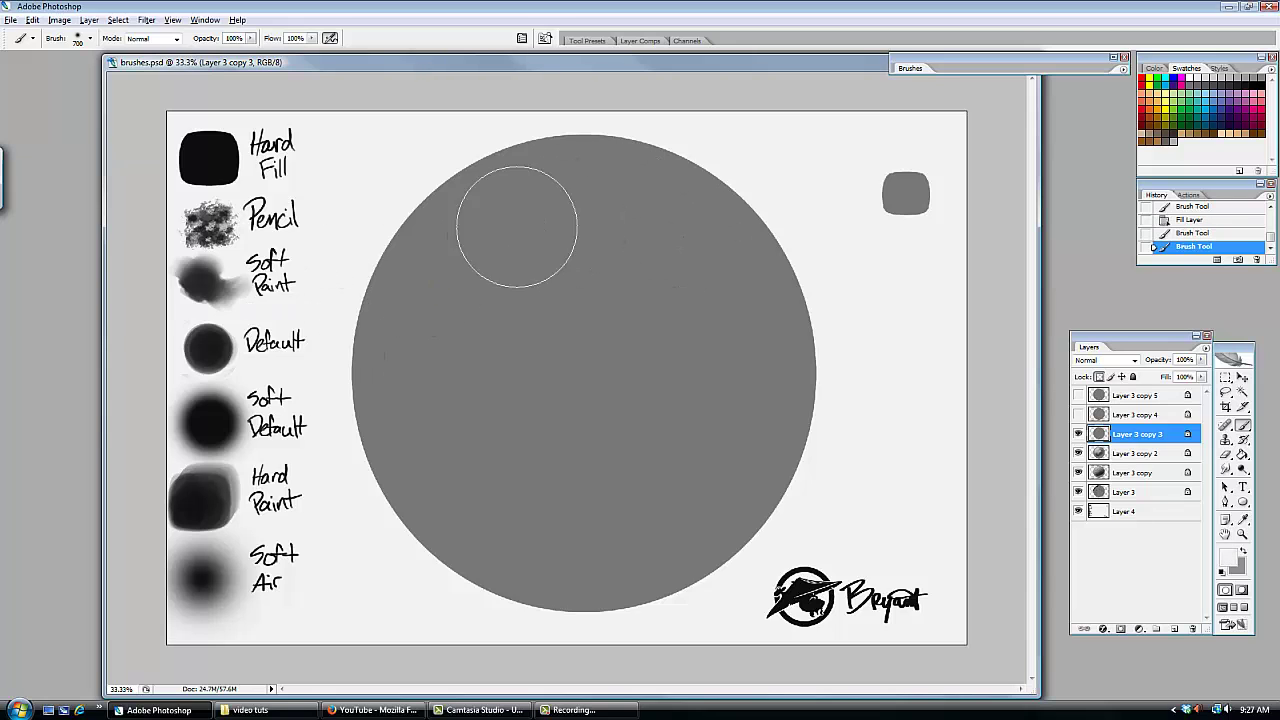
pyautogui.moveTo(623, 183)
pyautogui.mouseDown()
pyautogui.moveTo(457, 251)
pyautogui.moveTo(629, 236)
pyautogui.moveTo(520, 309)
pyautogui.moveTo(714, 329)
pyautogui.moveTo(418, 357)
pyautogui.moveTo(757, 346)
pyautogui.moveTo(386, 366)
pyautogui.moveTo(737, 369)
pyautogui.moveTo(430, 368)
pyautogui.moveTo(758, 356)
pyautogui.mouseUp()
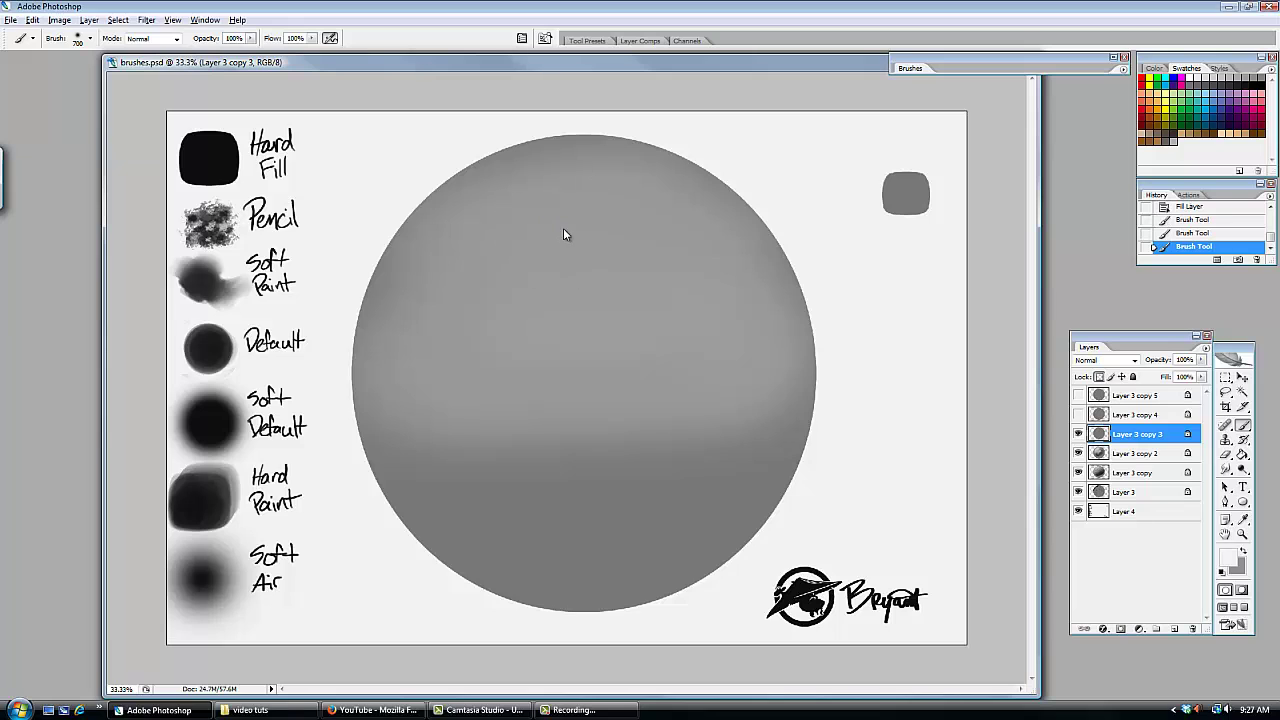
pyautogui.moveTo(563, 234)
pyautogui.mouseDown()
pyautogui.moveTo(491, 259)
pyautogui.moveTo(623, 254)
pyautogui.moveTo(533, 300)
pyautogui.moveTo(614, 286)
pyautogui.mouseUp()
pyautogui.click(491, 257)
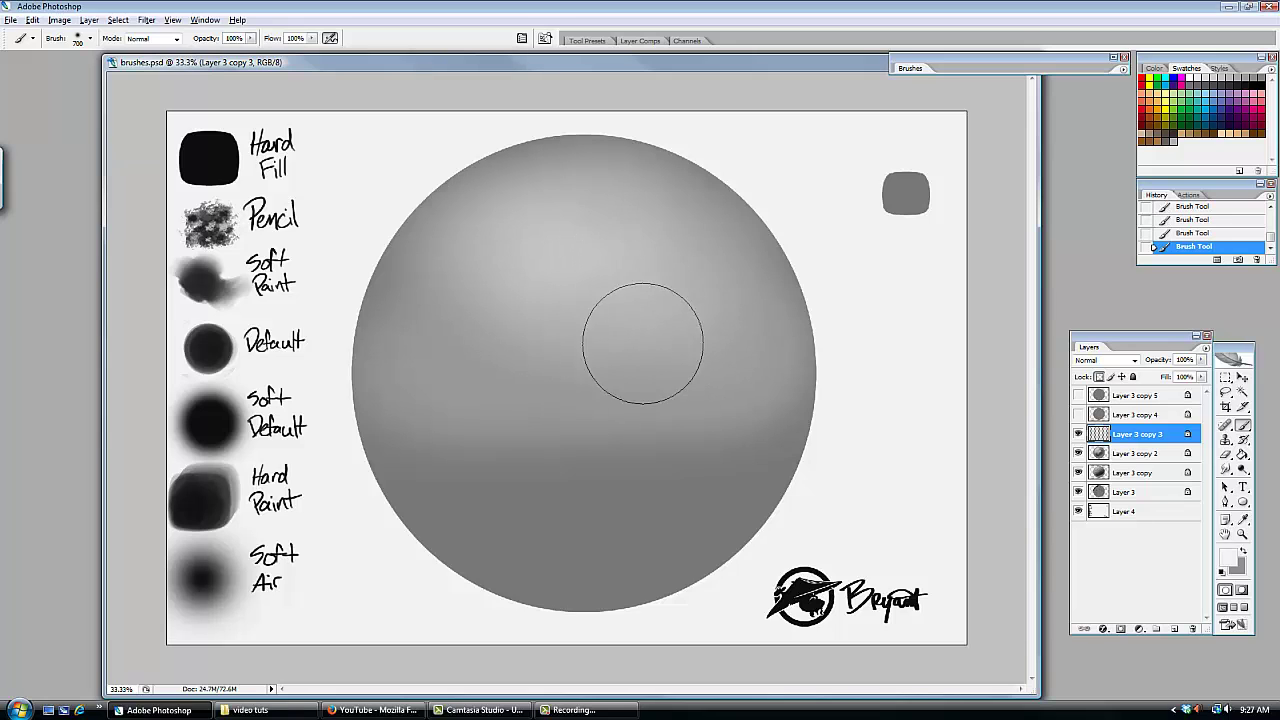
# - Switch to the hard round default brush and paint a sampled mid-grey vertical patch just right of the circle's centre
pyautogui.rightClick(656, 379)
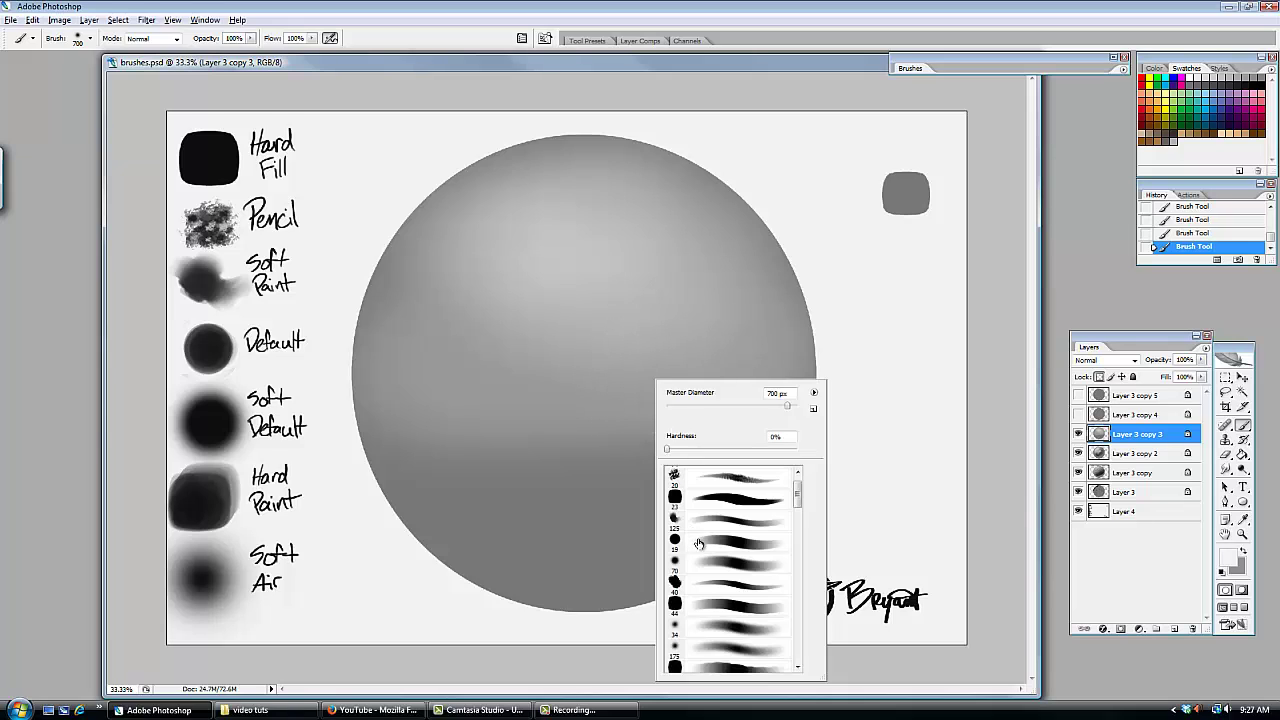
pyautogui.click(618, 548)
pyautogui.keyDown('alt'); pyautogui.click(664, 462); pyautogui.keyUp('alt')
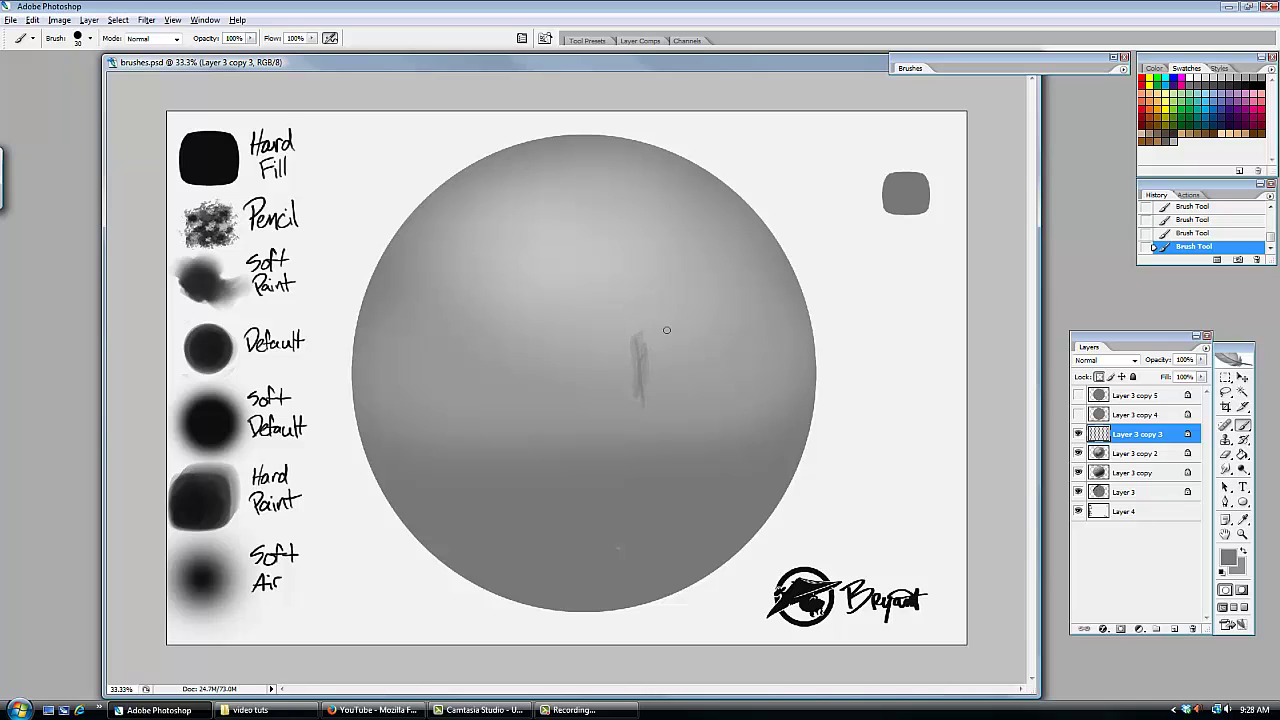
pyautogui.moveTo(640, 331); pyautogui.dragTo(645, 398)
pyautogui.moveTo(661, 338)
pyautogui.mouseDown()
pyautogui.moveTo(641, 304)
pyautogui.moveTo(655, 300)
pyautogui.moveTo(637, 384)
pyautogui.moveTo(651, 303)
pyautogui.mouseUp()
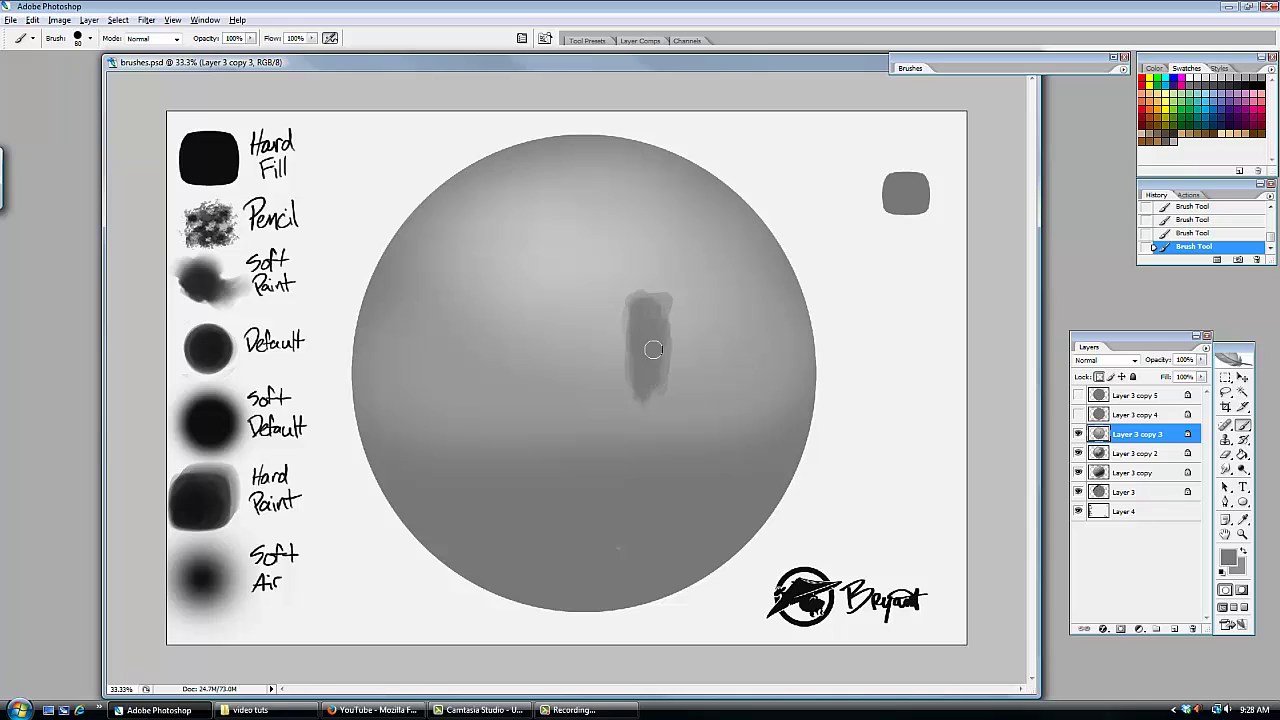
pyautogui.moveTo(670, 266)
pyautogui.mouseDown()
pyautogui.moveTo(667, 254)
pyautogui.moveTo(672, 360)
pyautogui.mouseUp()
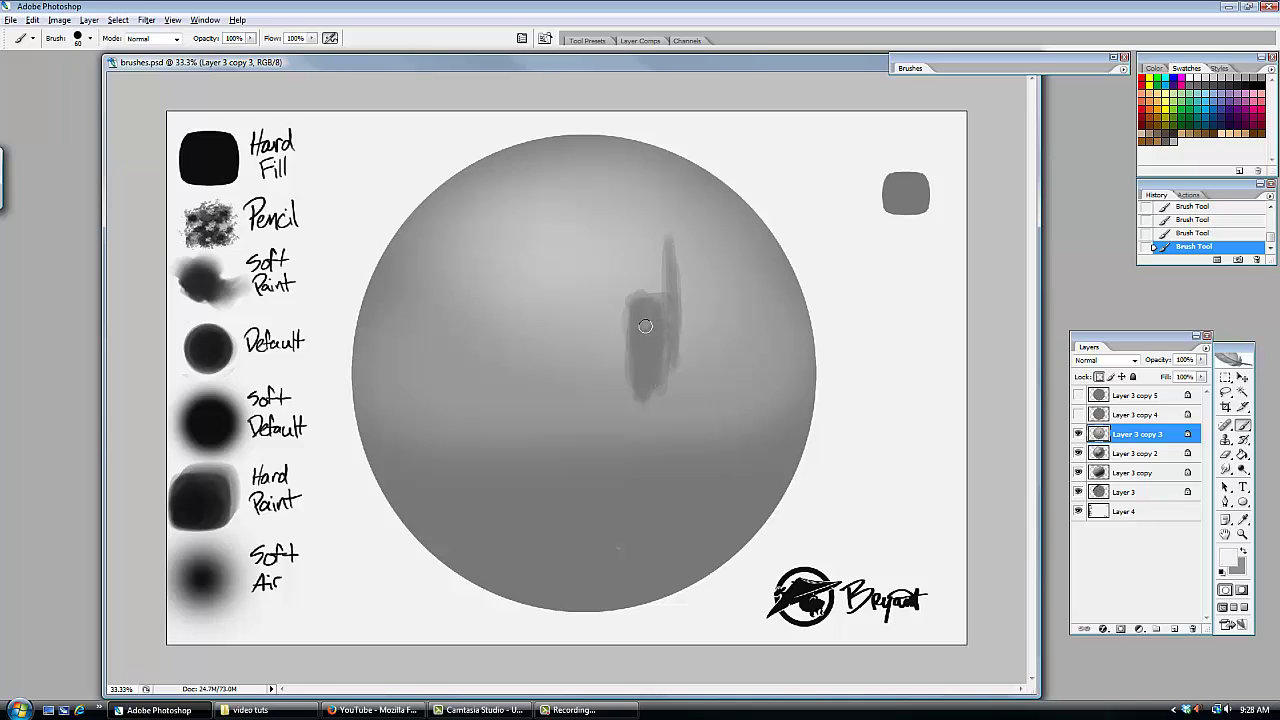
# - Paint white streaks leftward from the grey patch and short strokes along the boundary with the lower dark area
pyautogui.moveTo(642, 324)
pyautogui.mouseDown()
pyautogui.moveTo(546, 326)
pyautogui.moveTo(629, 323)
pyautogui.moveTo(586, 314)
pyautogui.moveTo(609, 334)
pyautogui.mouseUp()
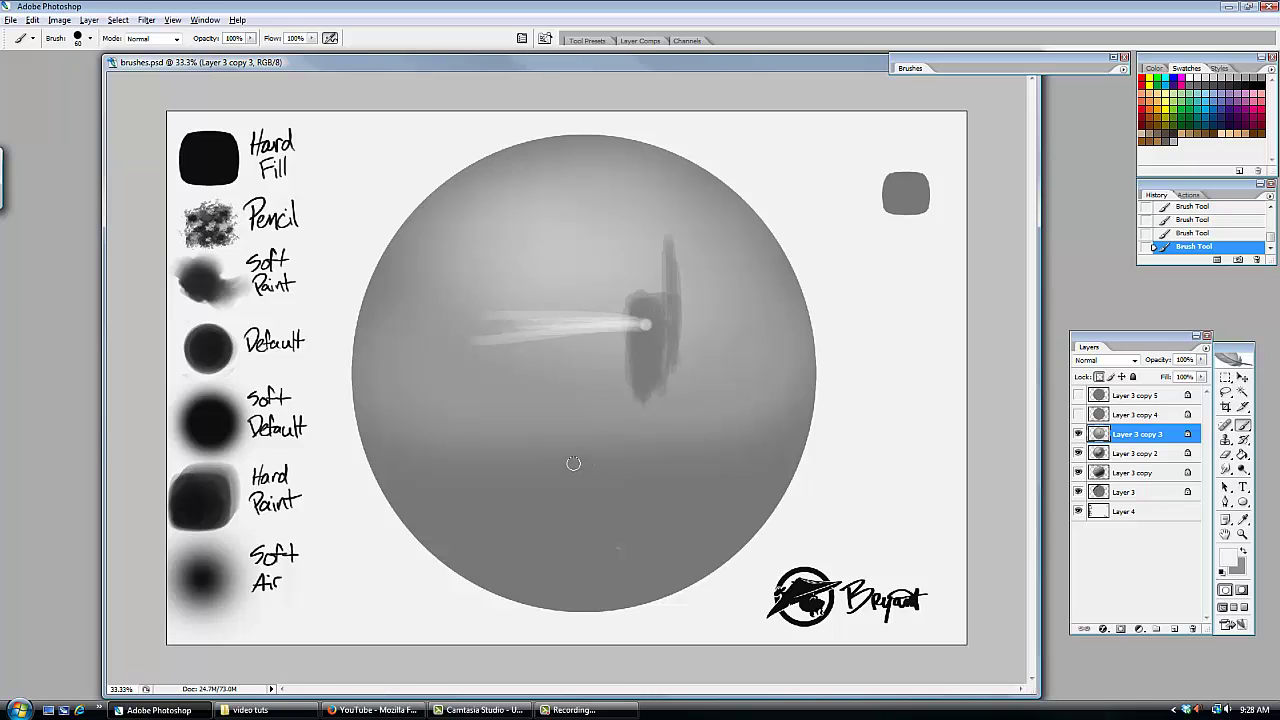
pyautogui.moveTo(688, 457)
pyautogui.mouseDown()
pyautogui.moveTo(556, 443)
pyautogui.moveTo(643, 448)
pyautogui.moveTo(603, 431)
pyautogui.moveTo(616, 432)
pyautogui.moveTo(552, 441)
pyautogui.mouseUp()
pyautogui.moveTo(690, 457); pyautogui.dragTo(599, 433)
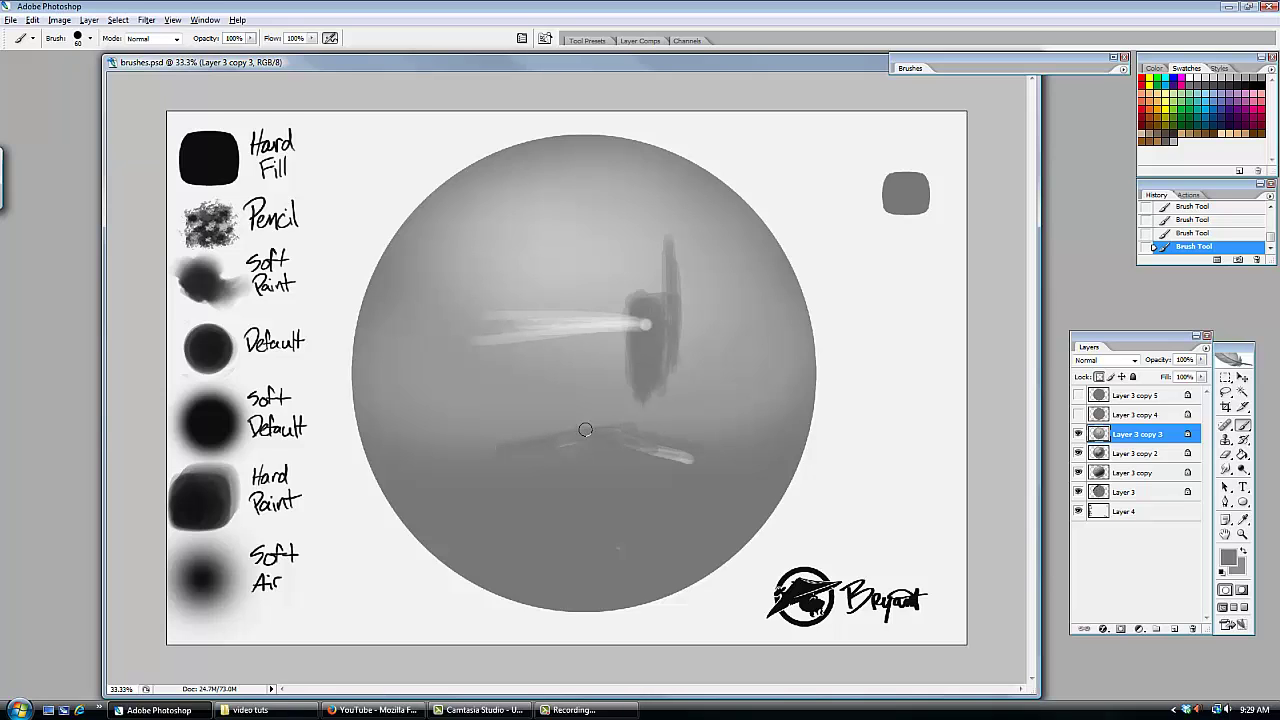
# - Sample a lighter grey, enlarge the brush to 175 px and paint over the strokes along the lower boundary
pyautogui.keyDown('alt'); pyautogui.click(590, 372); pyautogui.keyUp('alt')
pyautogui.press(']')
pyautogui.press(']')
pyautogui.moveTo(603, 420)
pyautogui.mouseDown()
pyautogui.moveTo(649, 426)
pyautogui.moveTo(602, 414)
pyautogui.moveTo(549, 426)
pyautogui.mouseUp()
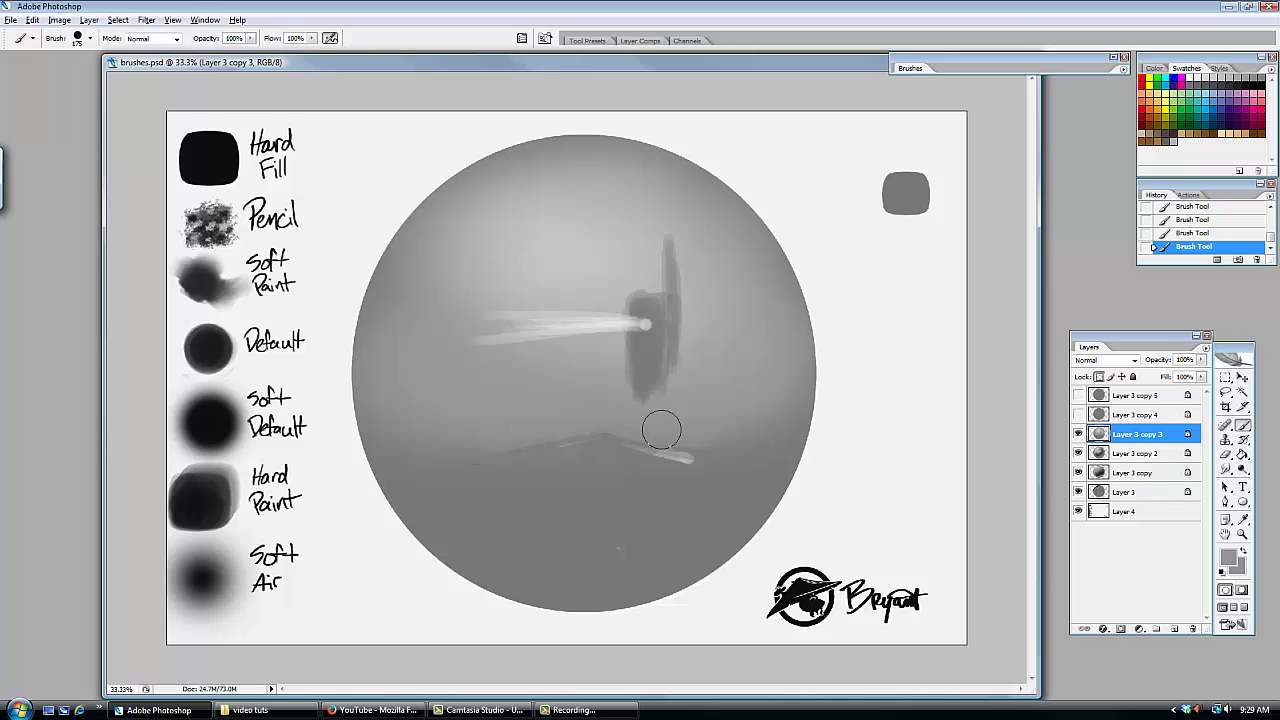
# - Cover the circle's middle with near-black diagonal zigzag strokes and overlay sampled light grey strokes on them
pyautogui.keyDown('alt'); pyautogui.click(219, 490); pyautogui.keyUp('alt')
pyautogui.moveTo(578, 456)
pyautogui.mouseDown()
pyautogui.moveTo(649, 449)
pyautogui.moveTo(751, 371)
pyautogui.moveTo(715, 430)
pyautogui.moveTo(720, 374)
pyautogui.moveTo(755, 340)
pyautogui.moveTo(545, 455)
pyautogui.mouseUp()
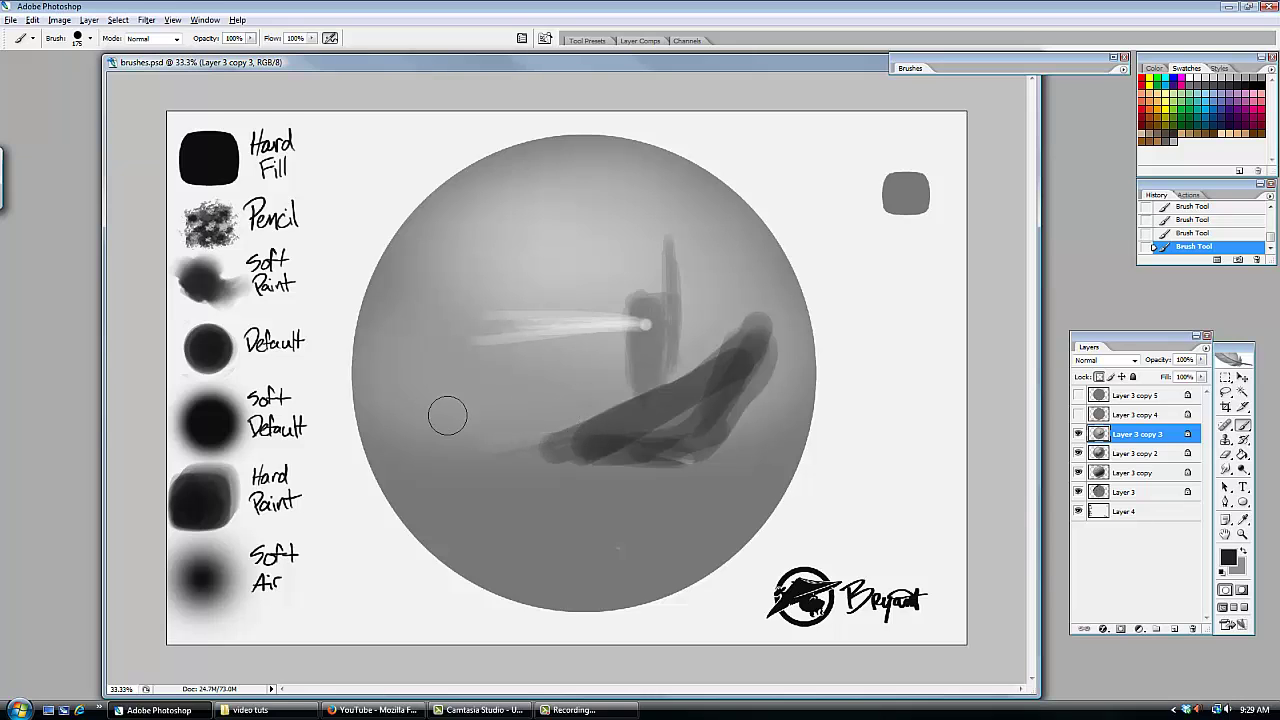
pyautogui.moveTo(720, 303)
pyautogui.mouseDown()
pyautogui.moveTo(625, 371)
pyautogui.moveTo(708, 300)
pyautogui.moveTo(550, 381)
pyautogui.moveTo(688, 262)
pyautogui.moveTo(641, 264)
pyautogui.moveTo(480, 345)
pyautogui.moveTo(656, 218)
pyautogui.moveTo(507, 288)
pyautogui.moveTo(456, 367)
pyautogui.moveTo(501, 395)
pyautogui.moveTo(489, 402)
pyautogui.moveTo(568, 355)
pyautogui.moveTo(602, 442)
pyautogui.moveTo(525, 342)
pyautogui.moveTo(581, 244)
pyautogui.moveTo(555, 362)
pyautogui.moveTo(615, 379)
pyautogui.moveTo(617, 414)
pyautogui.moveTo(569, 337)
pyautogui.moveTo(442, 379)
pyautogui.moveTo(613, 347)
pyautogui.moveTo(626, 315)
pyautogui.moveTo(611, 413)
pyautogui.moveTo(678, 318)
pyautogui.moveTo(649, 357)
pyautogui.mouseUp()
pyautogui.keyDown('alt'); pyautogui.click(511, 214); pyautogui.keyUp('alt')
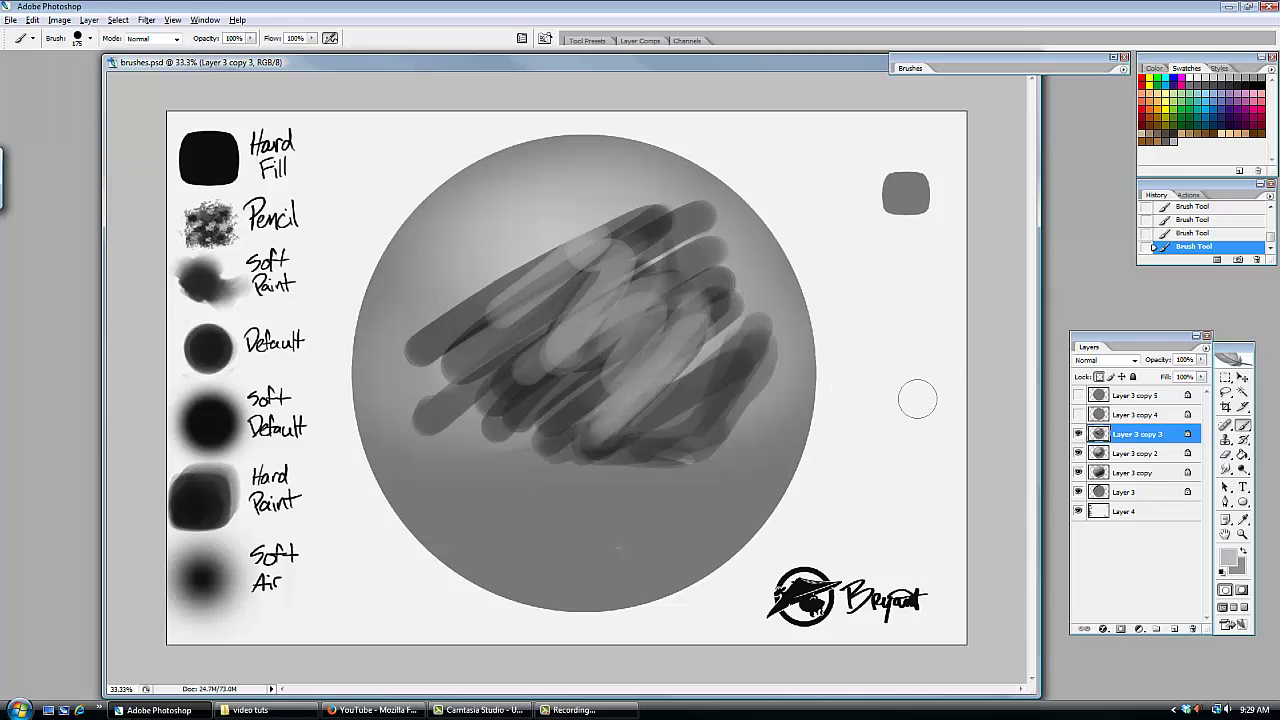
# - Activate the Smudge tool and give it the 30 px hard paint brush
pyautogui.click(1225, 470)
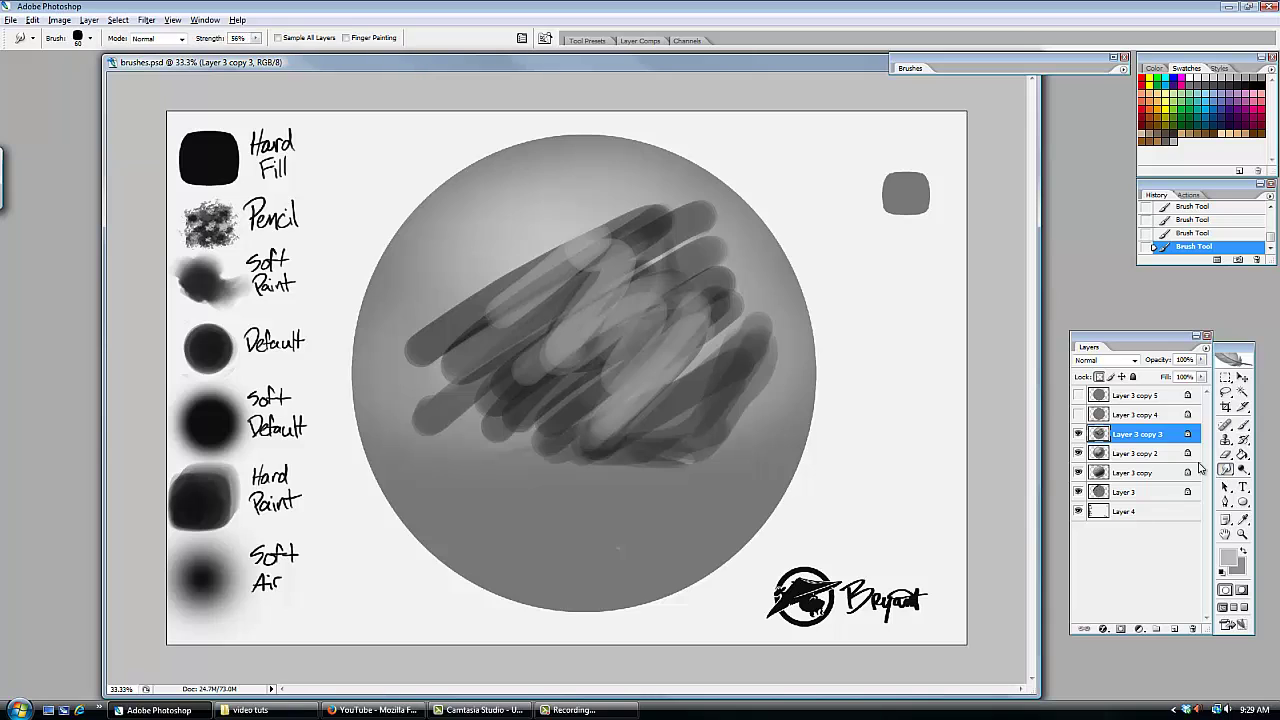
pyautogui.rightClick(617, 323)
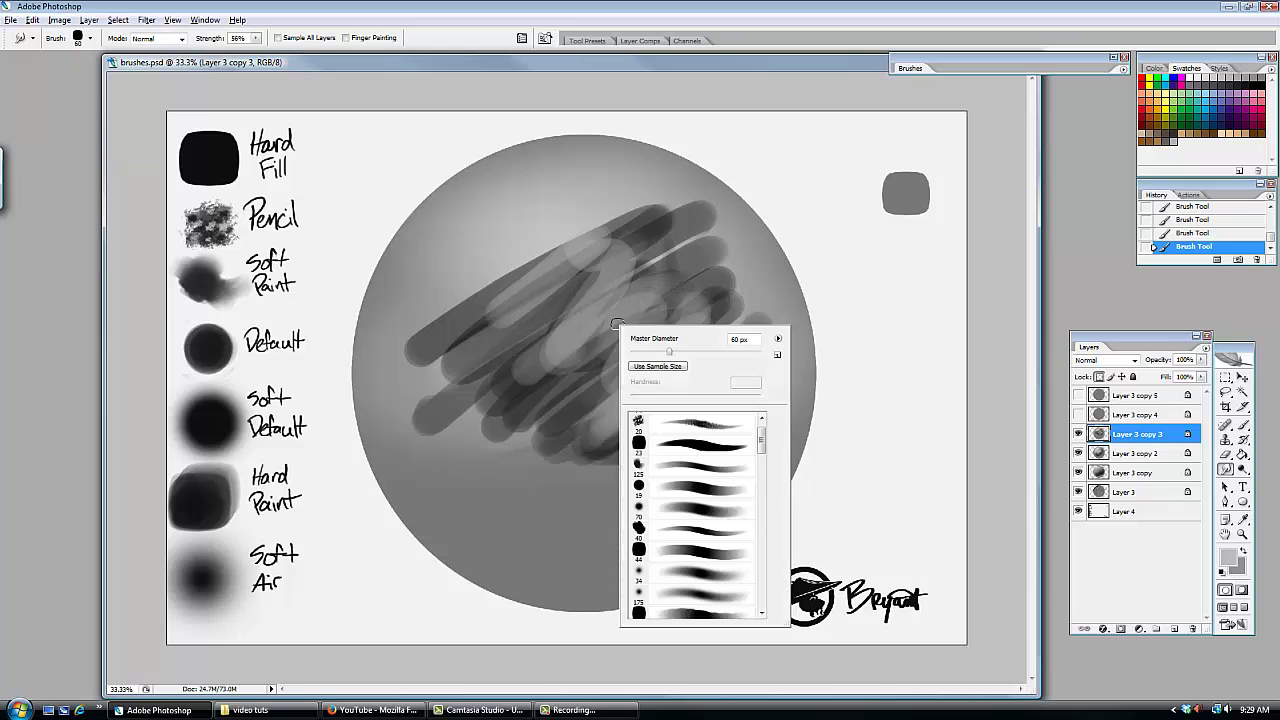
pyautogui.moveTo(756, 451); pyautogui.dragTo(757, 465)
pyautogui.click(692, 541)
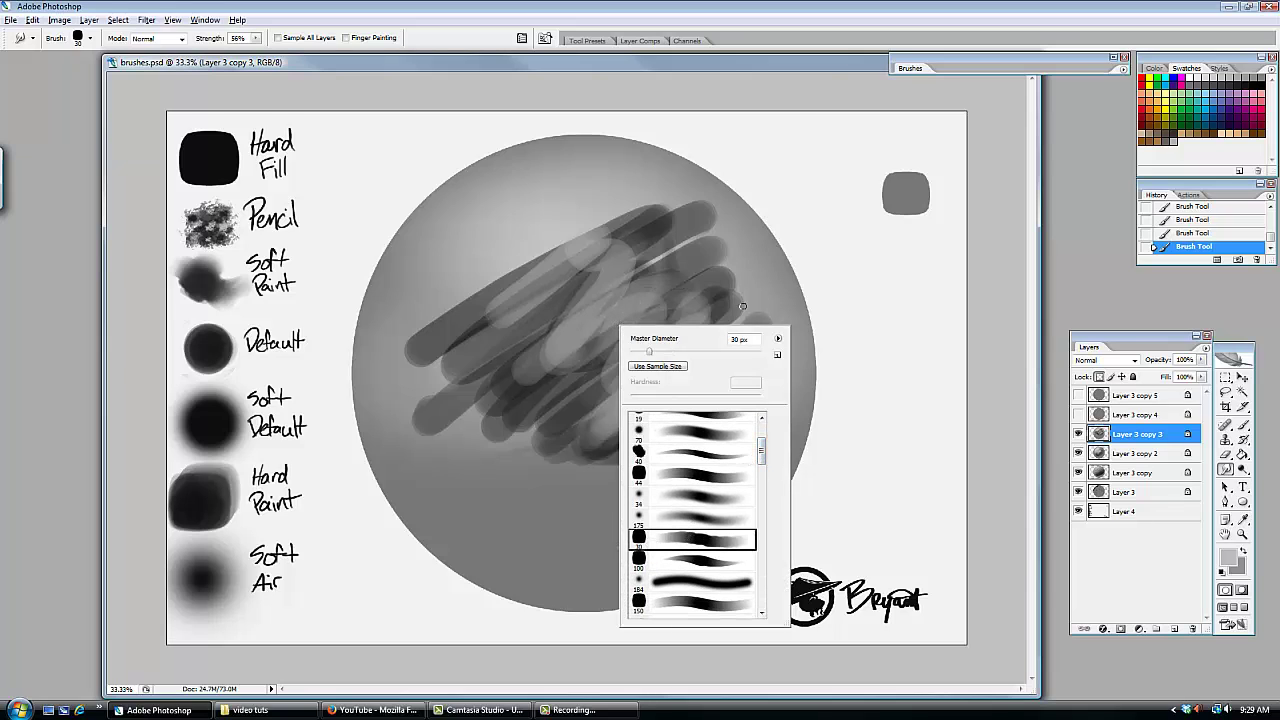
pyautogui.click(826, 68)
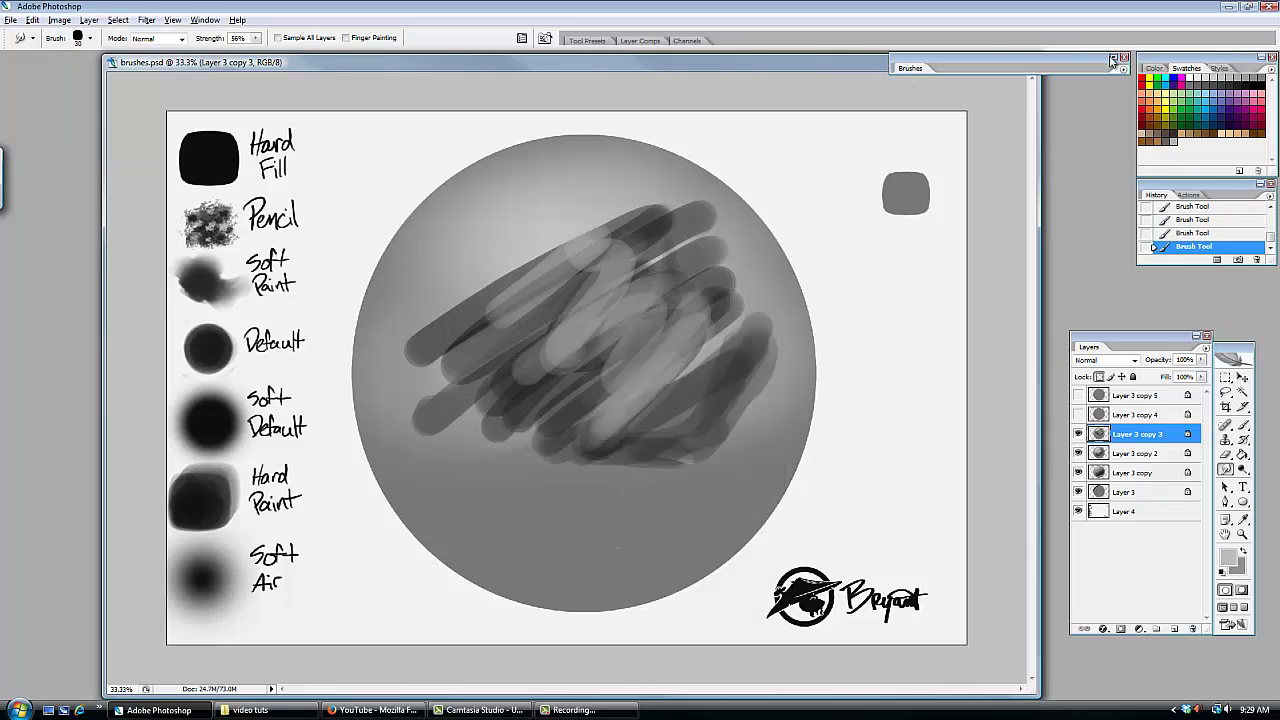
# - Review the smudge brush's dynamics and Brush Tip Shape settings
pyautogui.click(1112, 60)
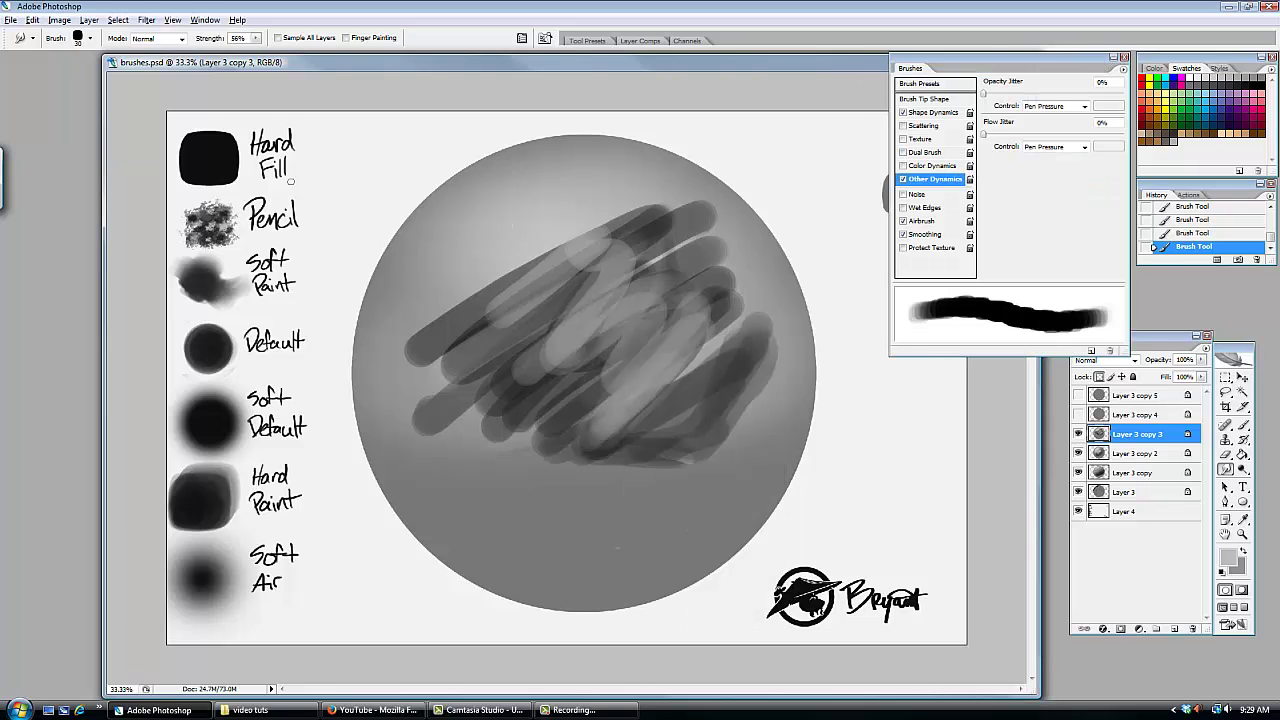
pyautogui.click(945, 99)
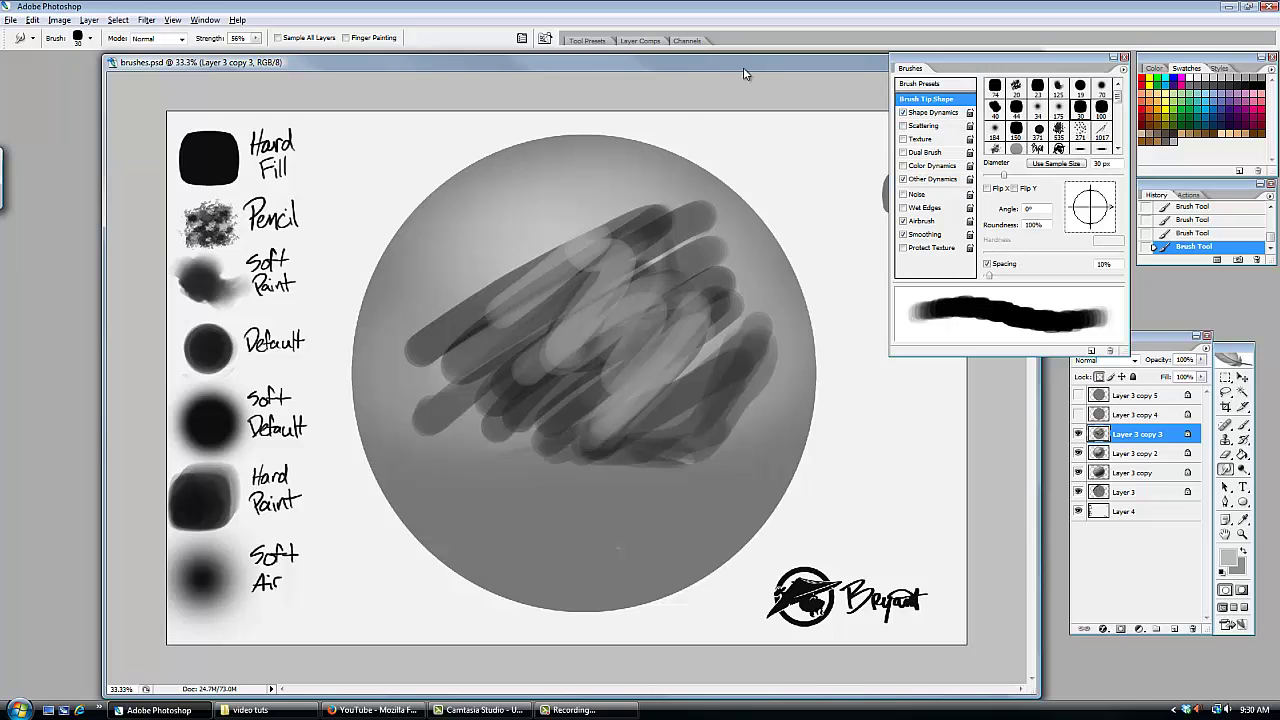
pyautogui.click(1110, 60)
# - Enlarge the smudge brush to 80 px and smudge together the light and dark strokes left of the centre
pyautogui.hotkey('ctrl', '+')
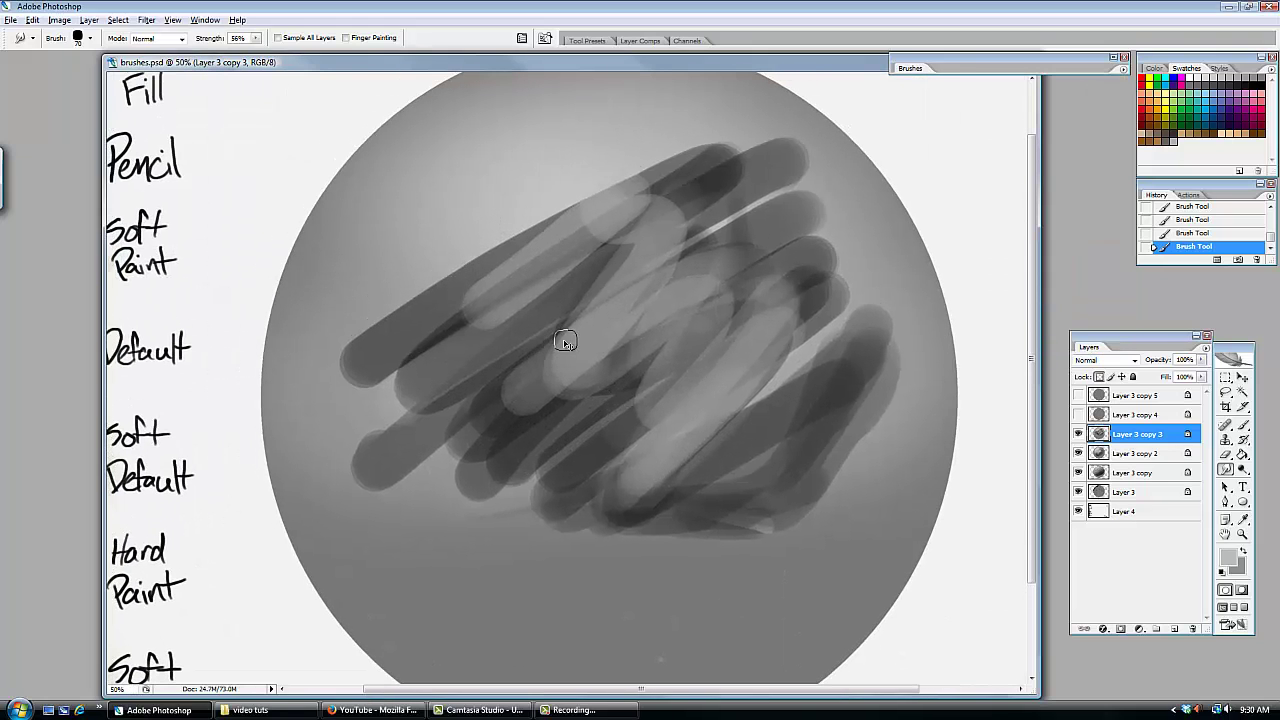
pyautogui.hotkey('ctrl', '+')
pyautogui.press(']')
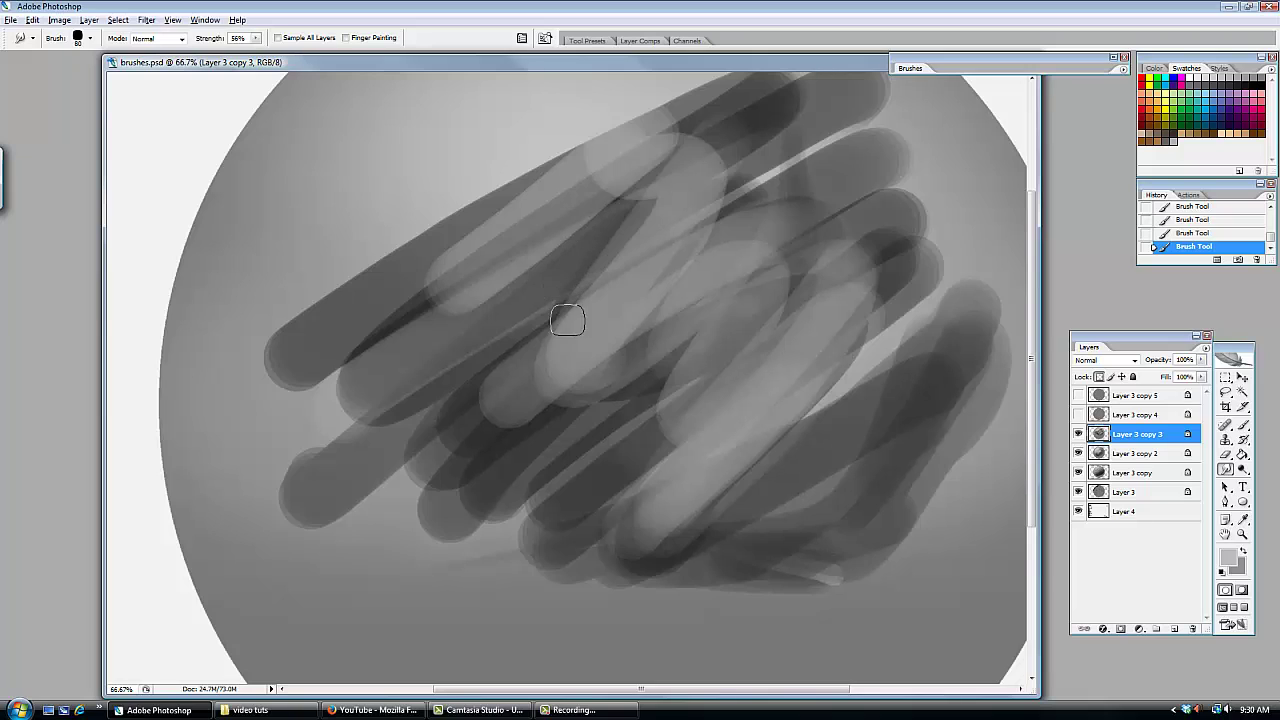
pyautogui.moveTo(563, 316); pyautogui.dragTo(529, 343)
pyautogui.moveTo(470, 414)
pyautogui.mouseDown()
pyautogui.moveTo(569, 384)
pyautogui.moveTo(490, 447)
pyautogui.moveTo(514, 395)
pyautogui.moveTo(475, 428)
pyautogui.moveTo(545, 292)
pyautogui.moveTo(566, 298)
pyautogui.moveTo(465, 361)
pyautogui.moveTo(511, 335)
pyautogui.mouseUp()
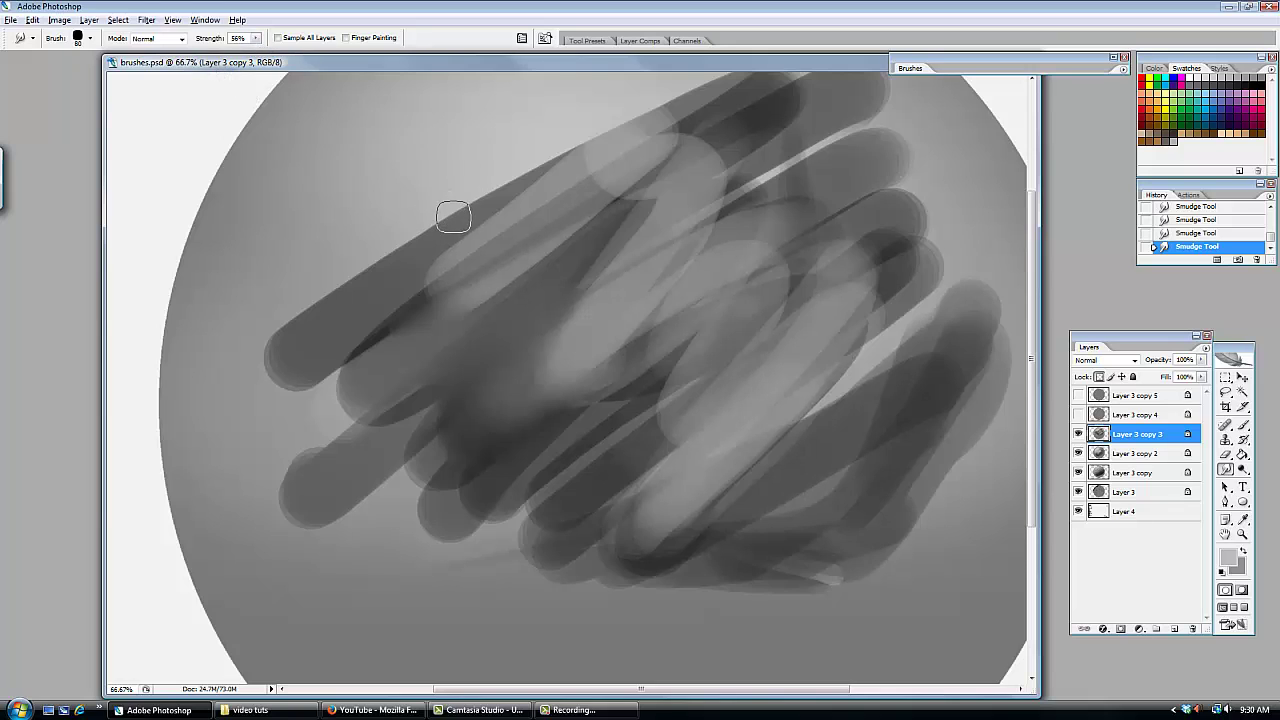
# - Smudge the upper-left edge of the dark strokes into the background and soften the lower-left stroke edges
pyautogui.moveTo(451, 264)
pyautogui.mouseDown()
pyautogui.moveTo(409, 286)
pyautogui.moveTo(445, 255)
pyautogui.moveTo(348, 343)
pyautogui.moveTo(420, 296)
pyautogui.moveTo(377, 335)
pyautogui.moveTo(439, 299)
pyautogui.moveTo(358, 368)
pyautogui.moveTo(403, 301)
pyautogui.moveTo(449, 289)
pyautogui.mouseUp()
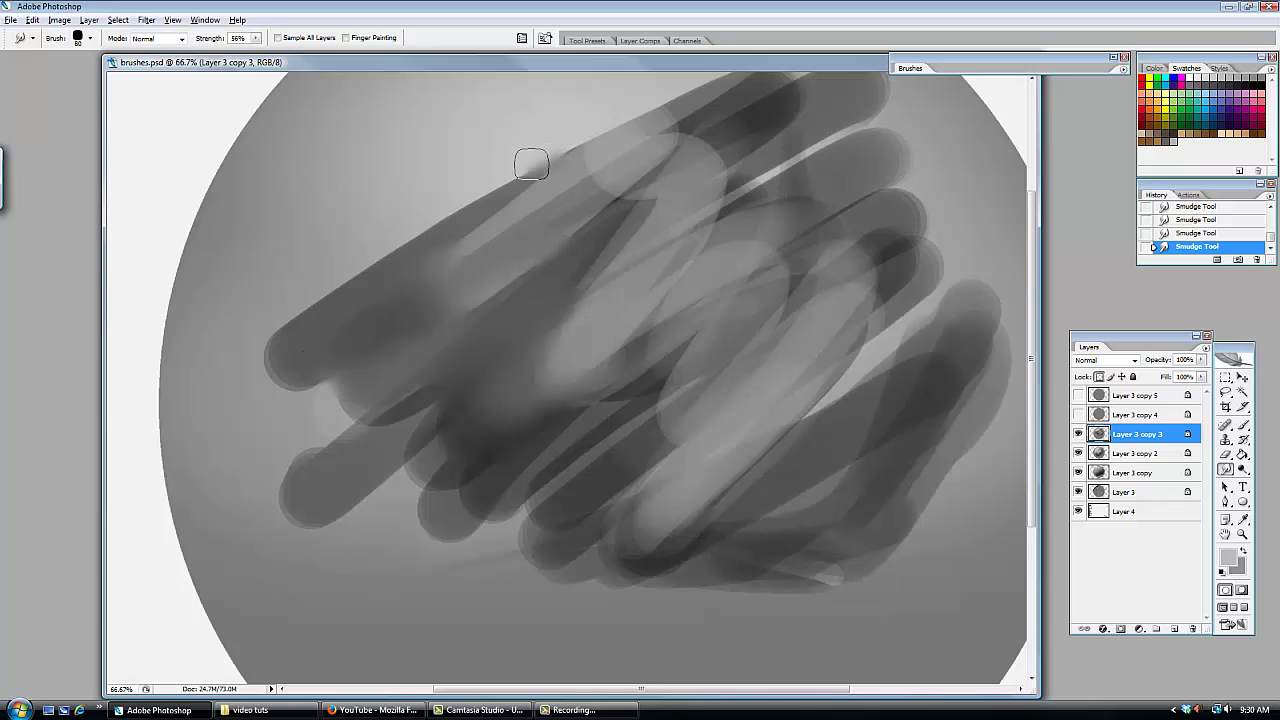
pyautogui.moveTo(529, 163)
pyautogui.mouseDown()
pyautogui.moveTo(367, 264)
pyautogui.moveTo(515, 175)
pyautogui.moveTo(439, 219)
pyautogui.moveTo(475, 203)
pyautogui.moveTo(443, 233)
pyautogui.moveTo(455, 228)
pyautogui.moveTo(290, 325)
pyautogui.moveTo(324, 302)
pyautogui.mouseUp()
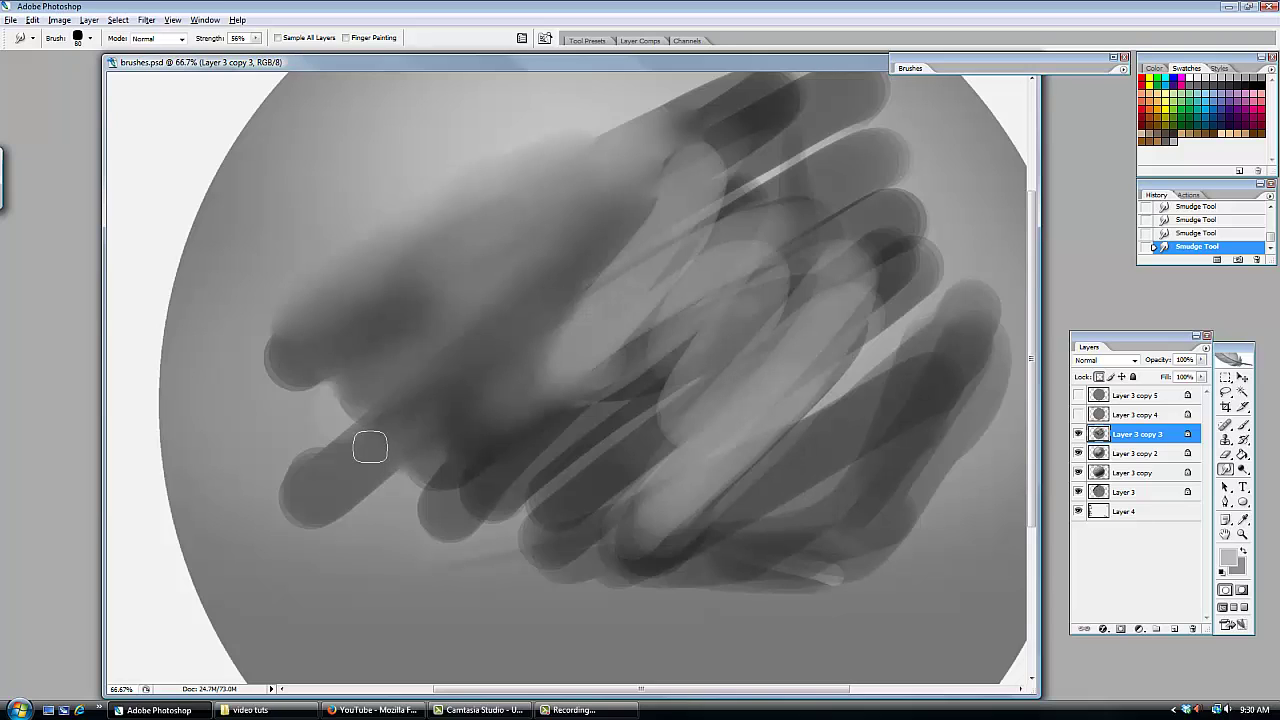
pyautogui.moveTo(434, 434); pyautogui.dragTo(429, 486)
pyautogui.moveTo(491, 457)
pyautogui.mouseDown()
pyautogui.moveTo(614, 370)
pyautogui.moveTo(541, 409)
pyautogui.moveTo(663, 297)
pyautogui.moveTo(565, 382)
pyautogui.moveTo(593, 301)
pyautogui.mouseUp()
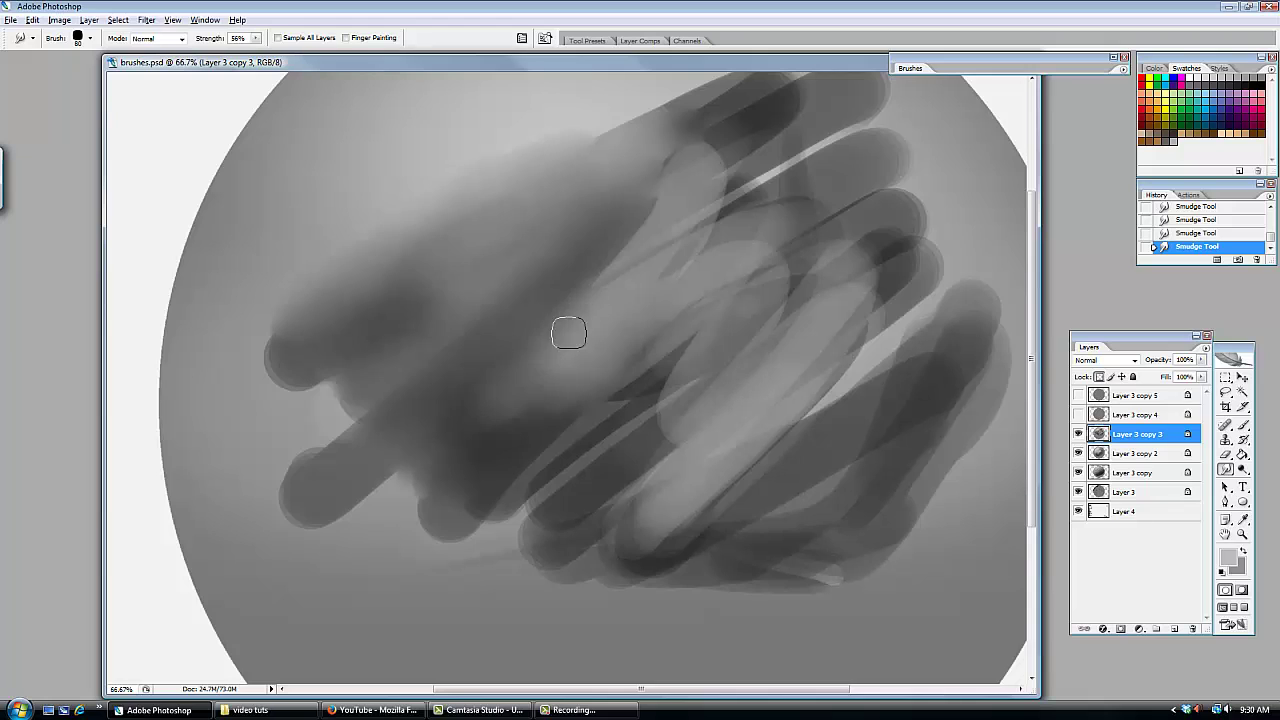
# - Switch back to the Brush tool with the 19 px default round preset
pyautogui.rightClick(628, 276)
pyautogui.press('Escape')
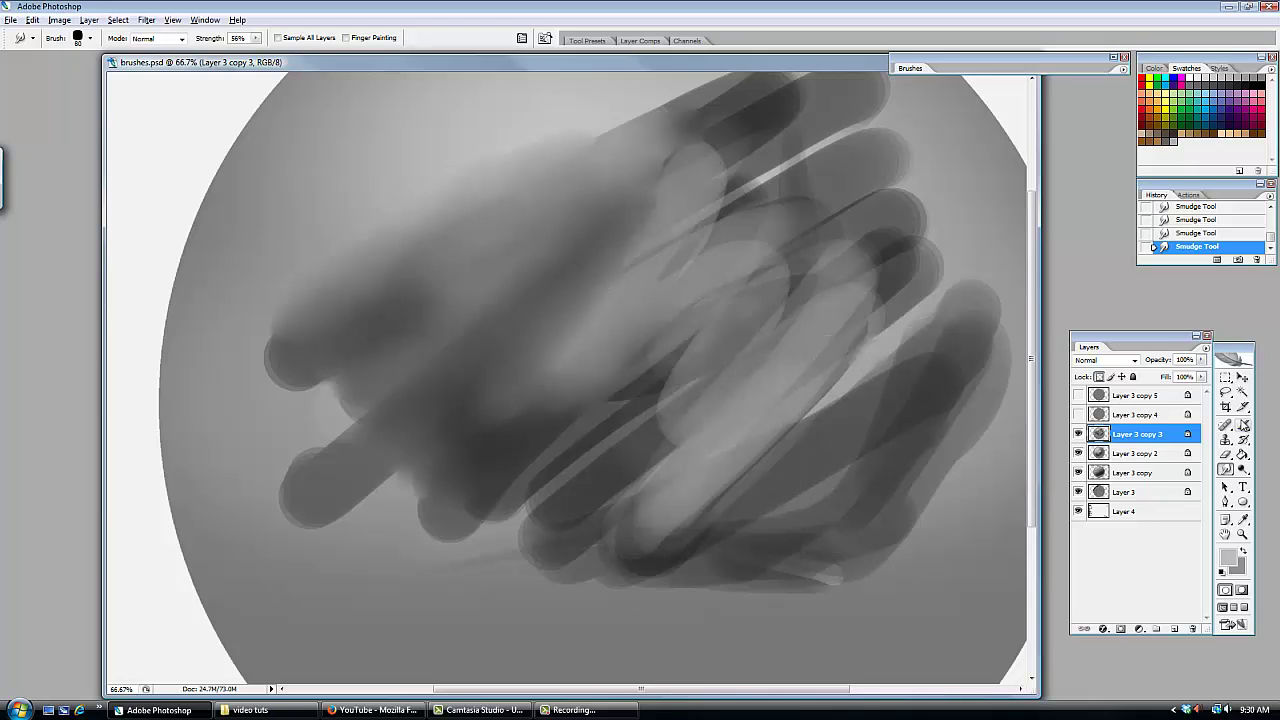
pyautogui.click(1243, 425)
pyautogui.rightClick(622, 284)
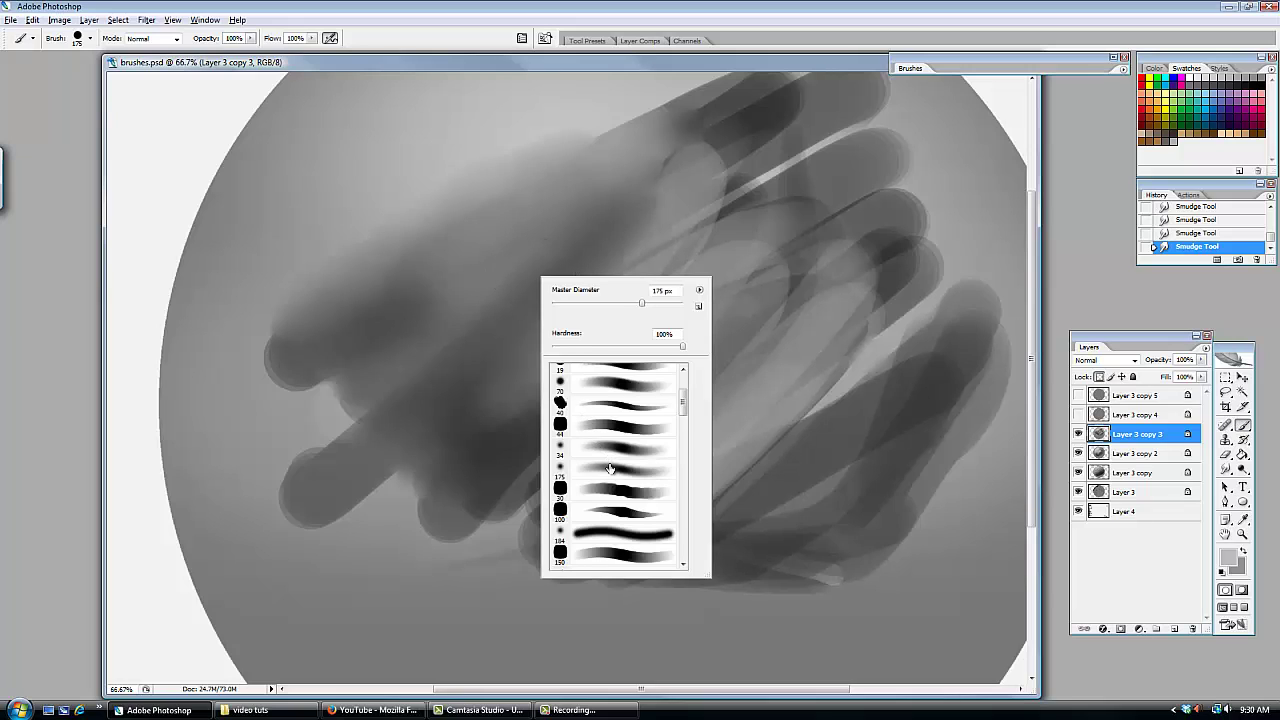
pyautogui.moveTo(681, 403); pyautogui.dragTo(681, 382)
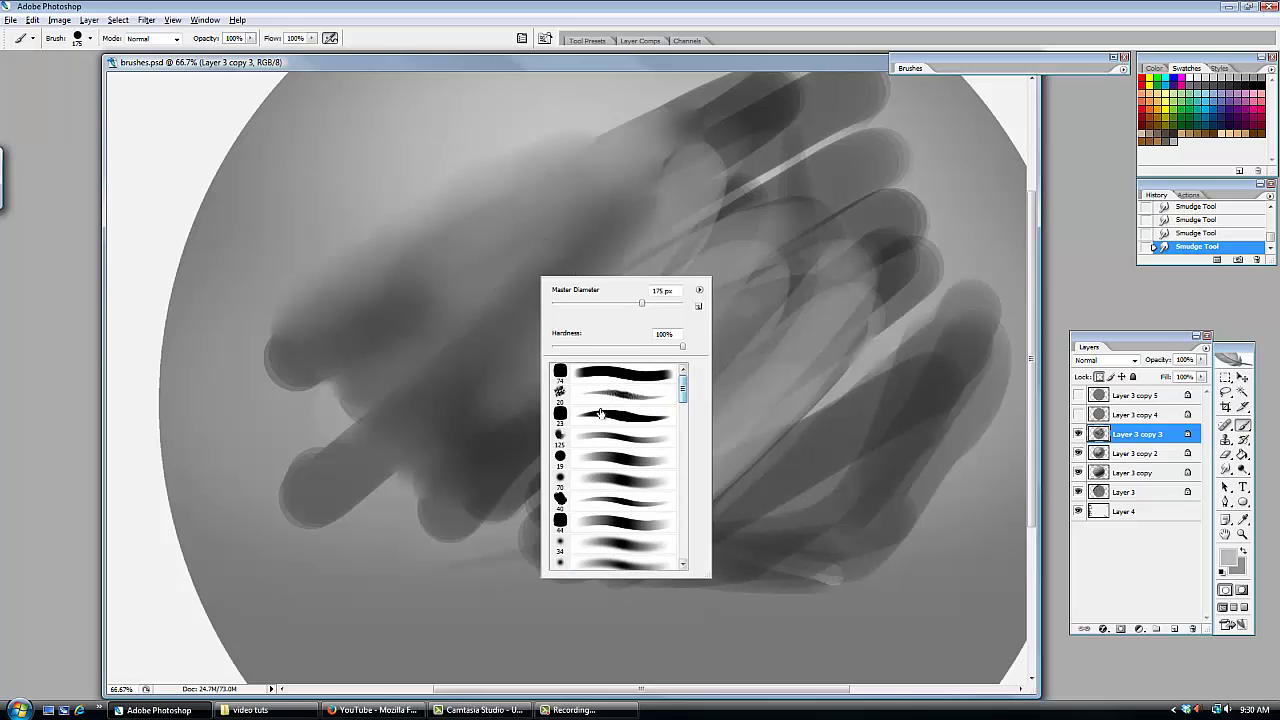
pyautogui.click(591, 462)
pyautogui.click(481, 418)
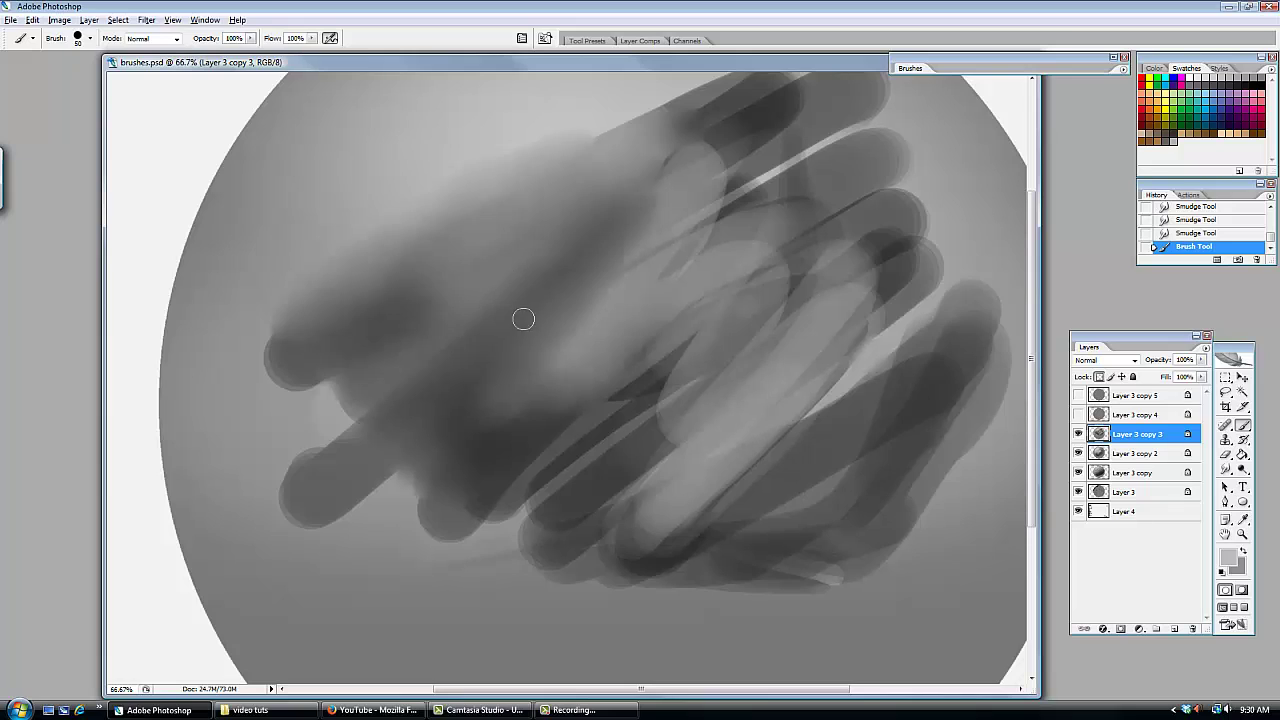
# - Blend the smudged upper-left area with short strokes in greys sampled from the surrounding tones
pyautogui.keyDown('alt'); pyautogui.click(560, 245); pyautogui.keyUp('alt')
pyautogui.moveTo(560, 245)
pyautogui.mouseDown()
pyautogui.moveTo(586, 218)
pyautogui.moveTo(545, 252)
pyautogui.mouseUp()
pyautogui.moveTo(545, 252); pyautogui.dragTo(503, 286)
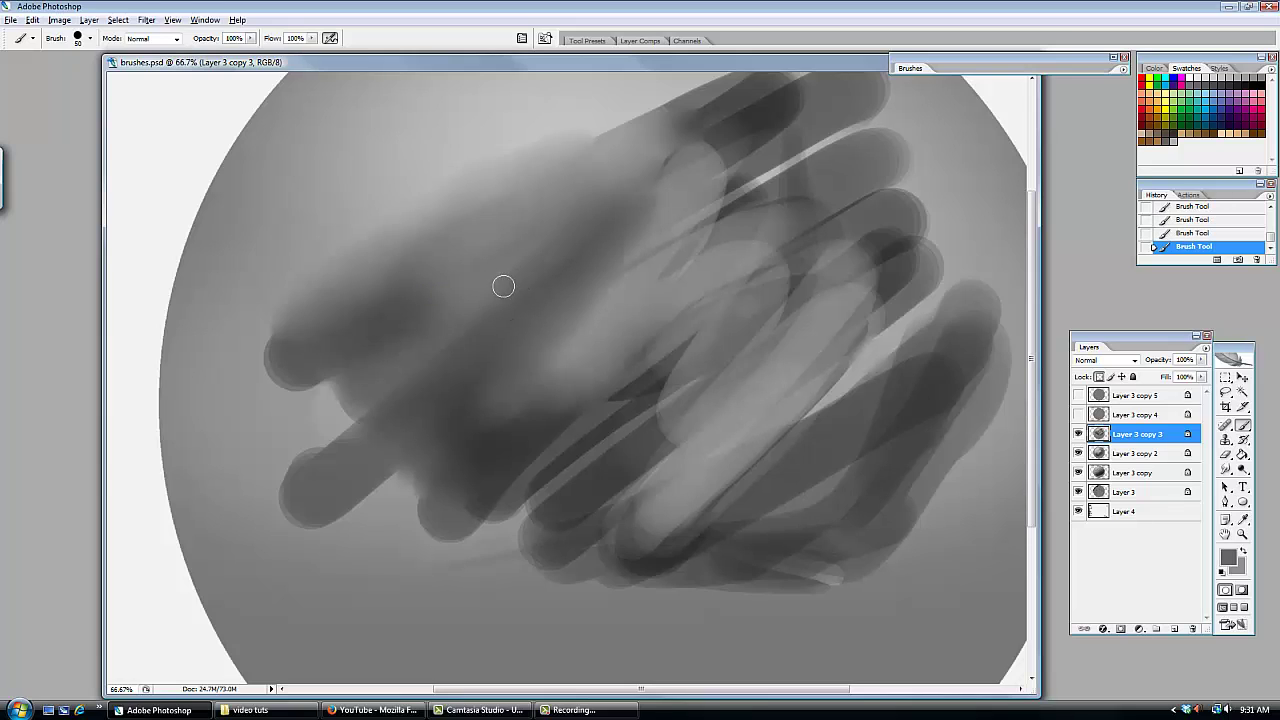
pyautogui.moveTo(580, 217)
pyautogui.mouseDown()
pyautogui.moveTo(519, 260)
pyautogui.moveTo(588, 238)
pyautogui.mouseUp()
pyautogui.moveTo(491, 276); pyautogui.dragTo(553, 234)
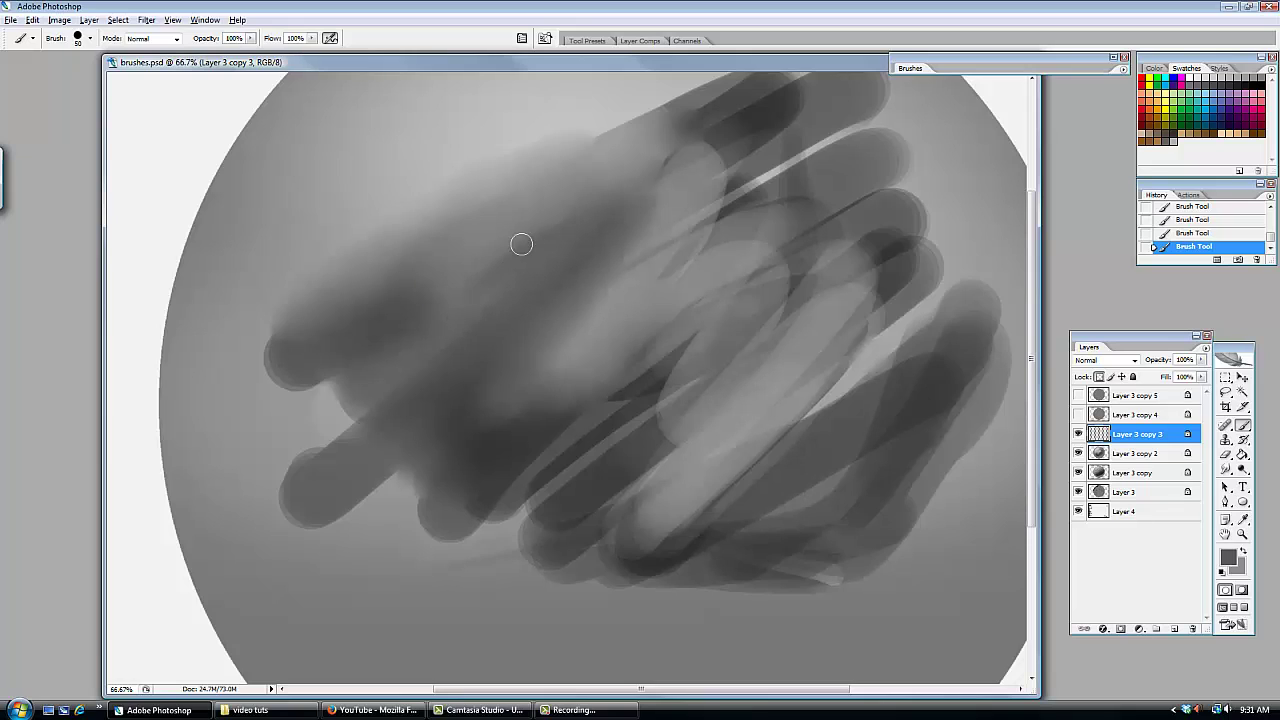
pyautogui.keyDown('alt'); pyautogui.click(547, 209); pyautogui.keyUp('alt')
pyautogui.keyDown('alt'); pyautogui.click(527, 254); pyautogui.keyUp('alt')
pyautogui.keyDown('alt'); pyautogui.click(389, 305); pyautogui.keyUp('alt')
pyautogui.keyDown('alt'); pyautogui.click(456, 229); pyautogui.keyUp('alt')
# - Paint a short white highlight near the shaded circle's upper-left edge, above the dark strokes
pyautogui.scroll(-1, 612, 324)
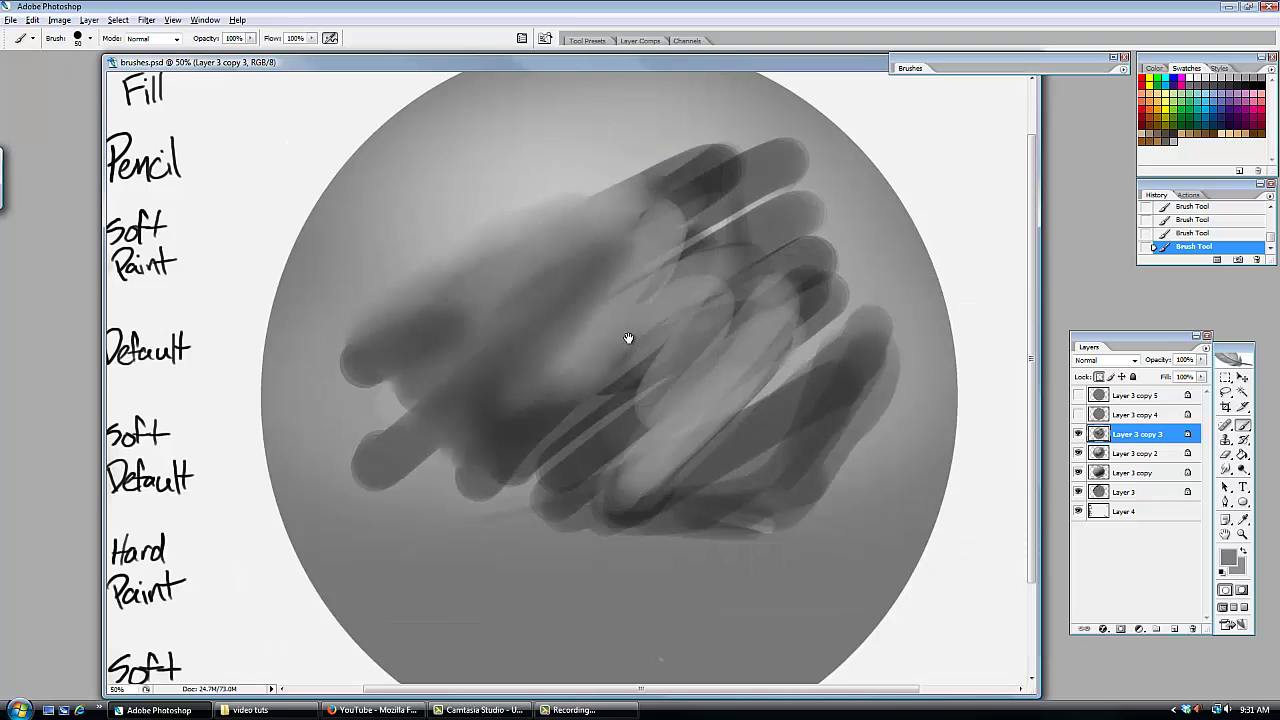
pyautogui.scroll(-1, 626, 337)
pyautogui.moveTo(575, 269); pyautogui.dragTo(705, 396)
pyautogui.press(']')
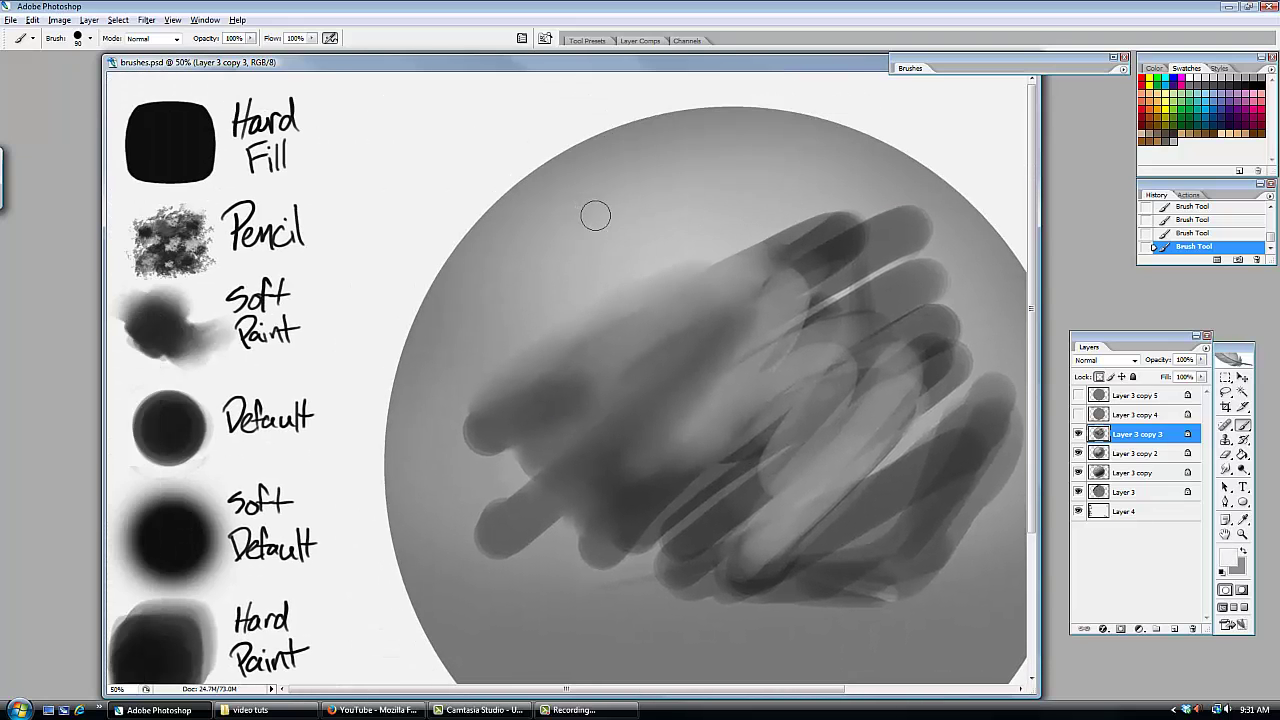
pyautogui.moveTo(600, 212)
pyautogui.mouseDown()
pyautogui.moveTo(566, 217)
pyautogui.moveTo(608, 206)
pyautogui.mouseUp()
# - Soften the white highlight's edges with the Smudge tool, reducing its brush from 80 to 70 px for the surrounding area
pyautogui.click(1226, 469)
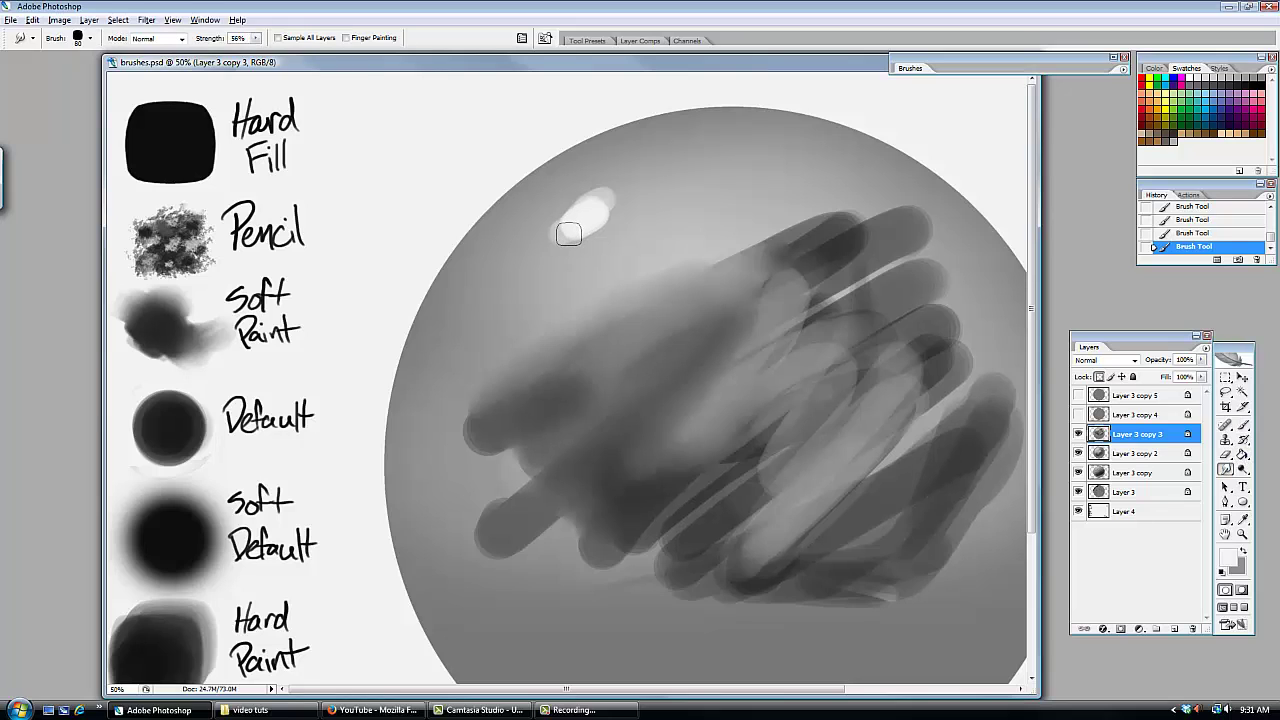
pyautogui.moveTo(568, 233); pyautogui.dragTo(556, 240)
pyautogui.moveTo(608, 196); pyautogui.dragTo(592, 206)
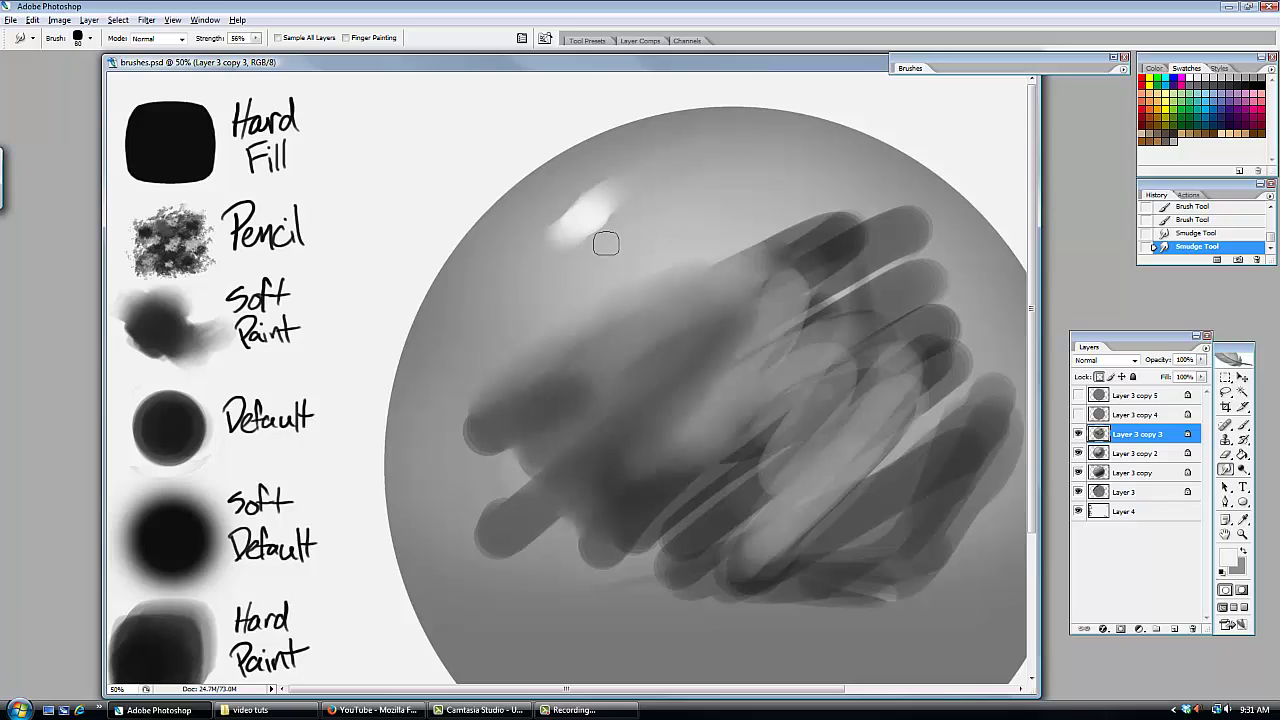
pyautogui.press('[')
pyautogui.moveTo(616, 231)
pyautogui.mouseDown()
pyautogui.moveTo(564, 270)
pyautogui.moveTo(533, 260)
pyautogui.mouseUp()
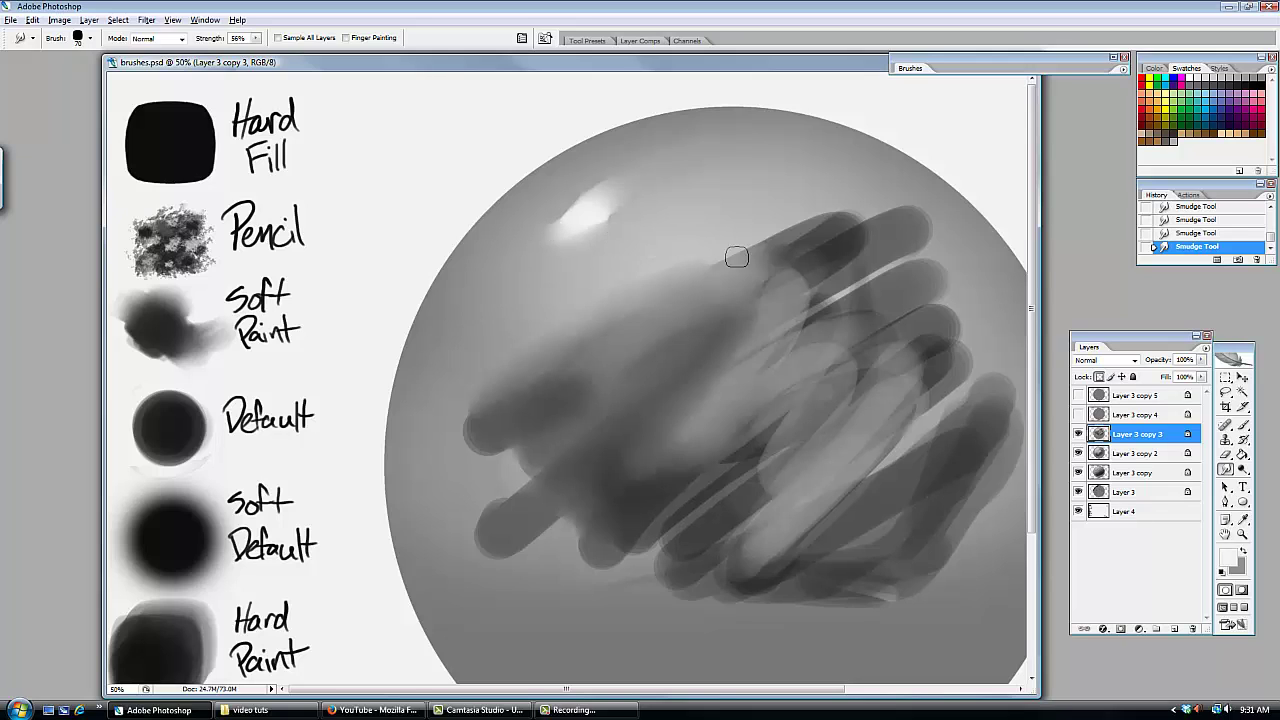
pyautogui.hotkey('ctrl', '-')
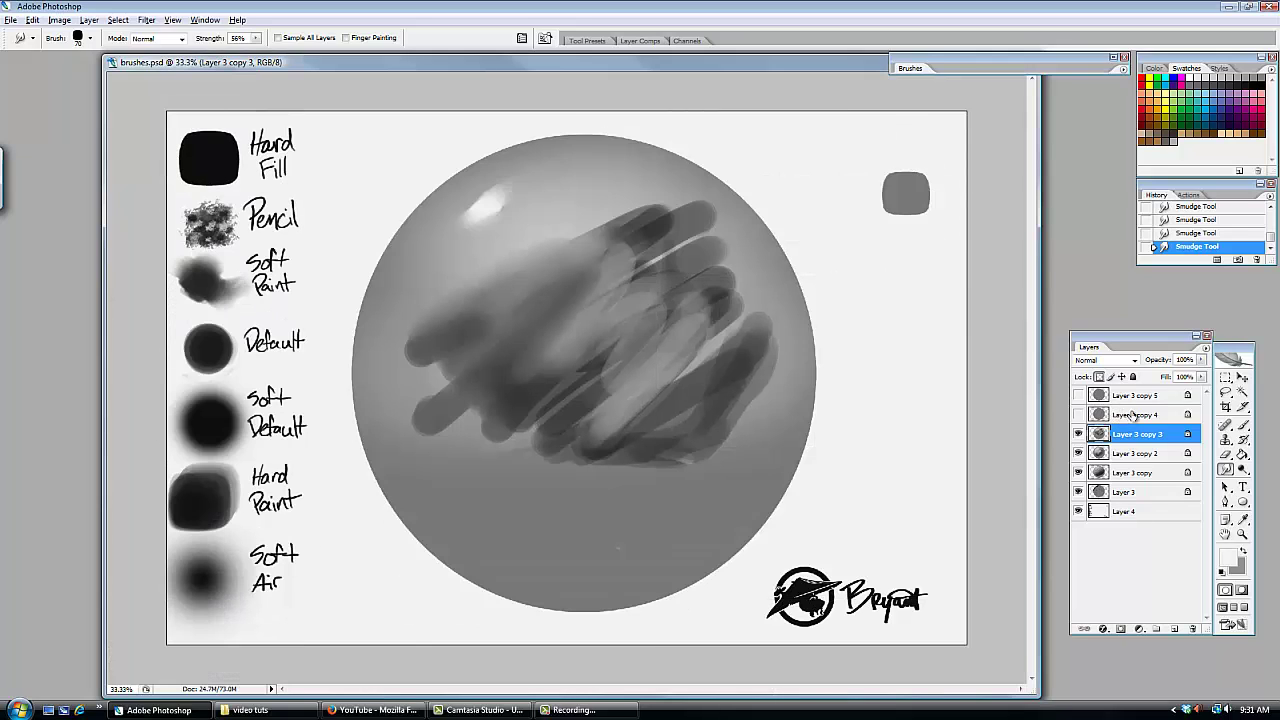
# - Select Layer 3 copy 4 and make it visible
pyautogui.click(1132, 414)
pyautogui.click(1078, 414)
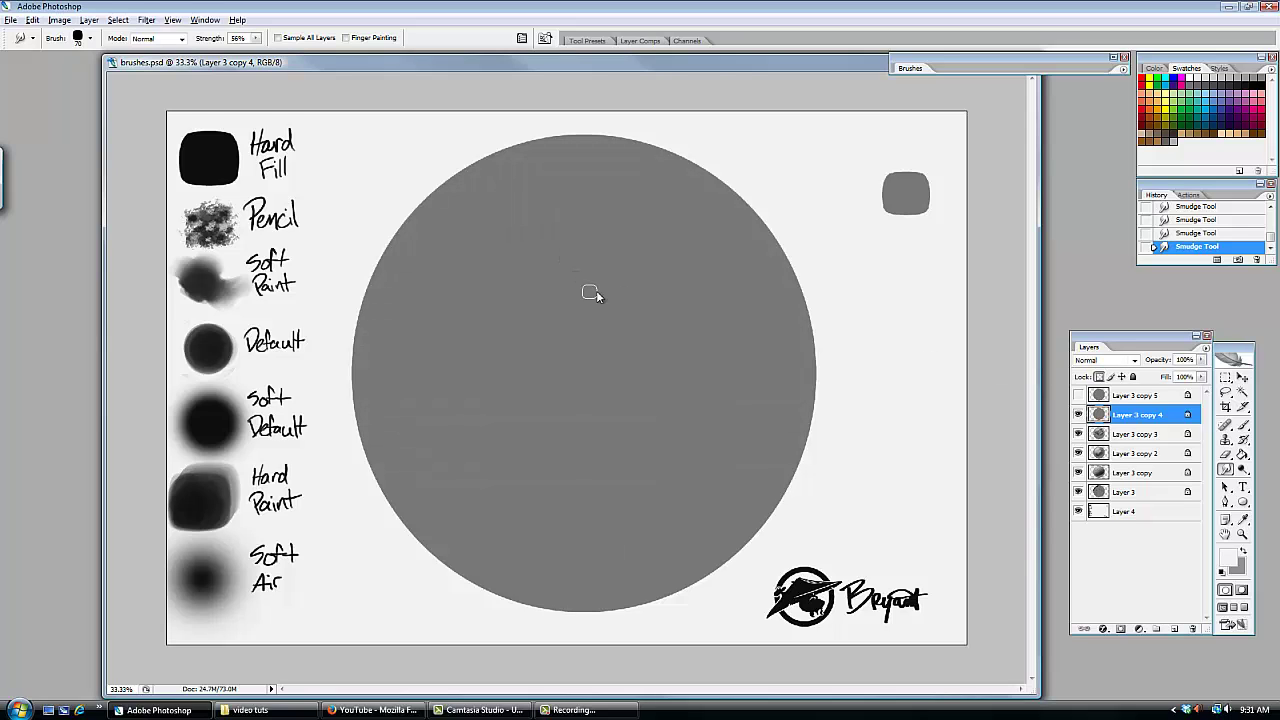
pyautogui.rightClick(595, 292)
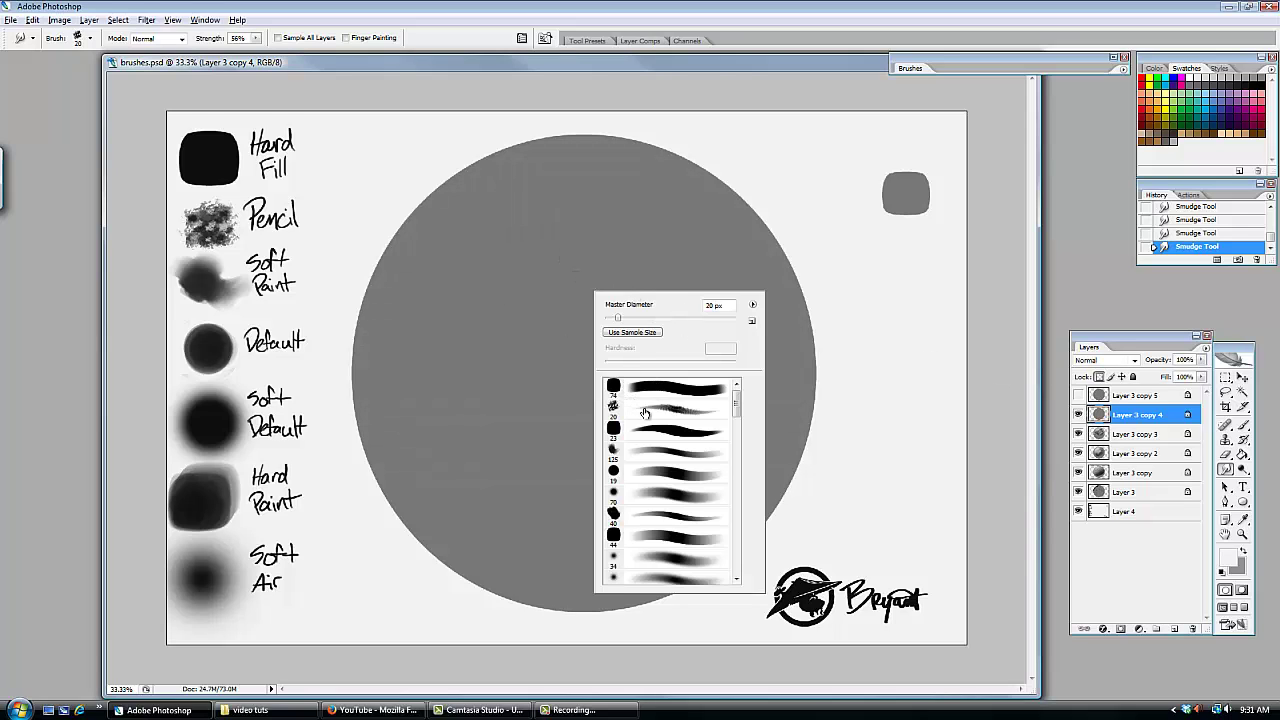
pyautogui.click(645, 410)
pyautogui.press('Return')
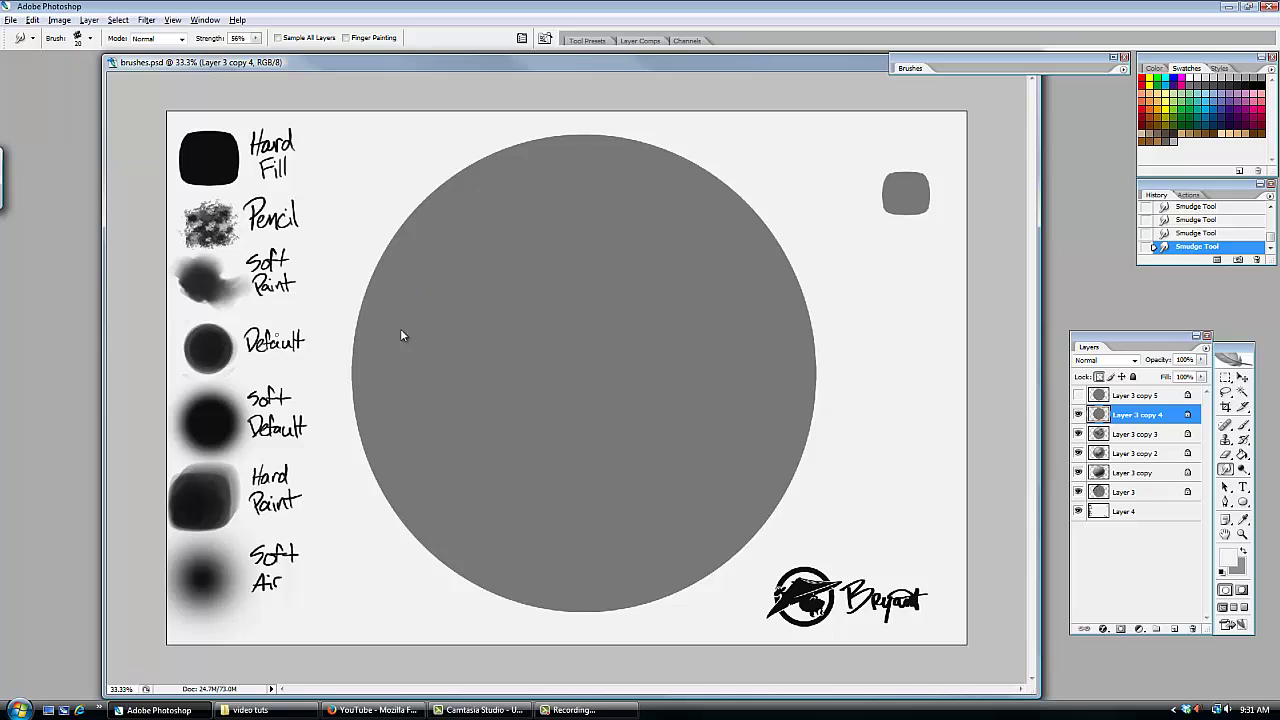
# - Set the Smudge tool to the 30 px hard-edged brush preset
pyautogui.rightClick(626, 384)
pyautogui.scroll(-3, 777, 504)
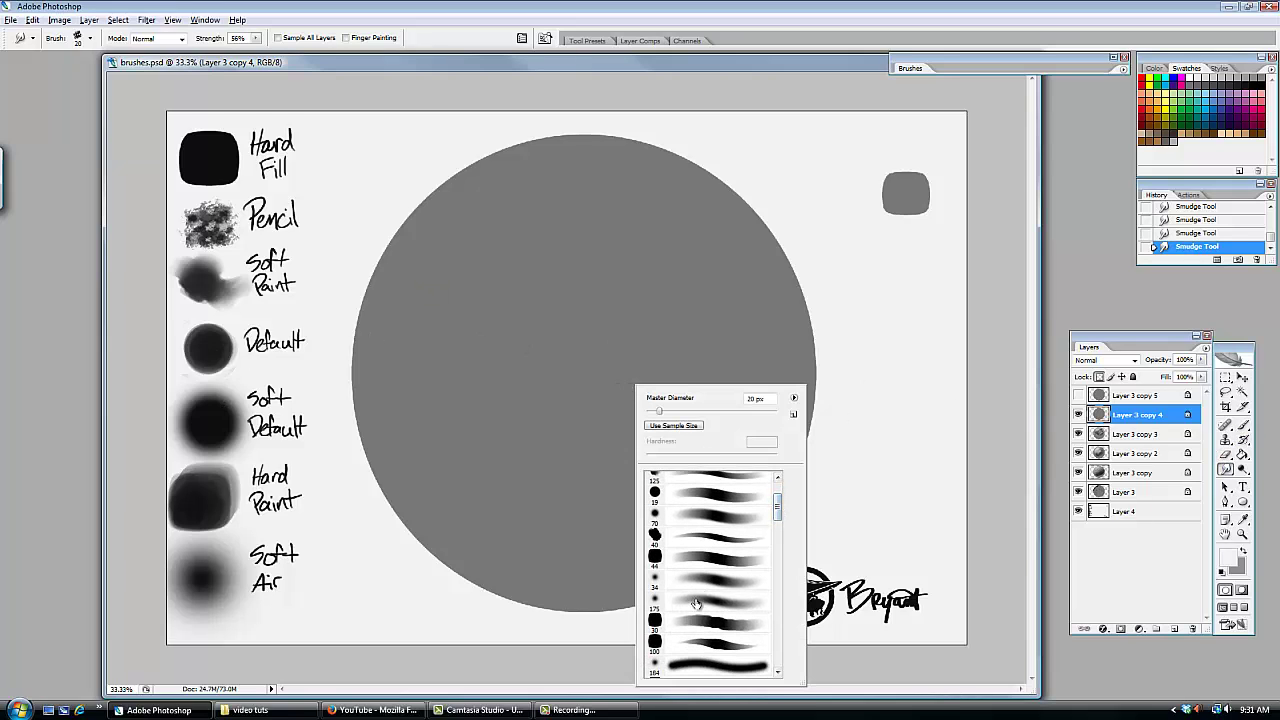
pyautogui.click(694, 622)
pyautogui.press('Return')
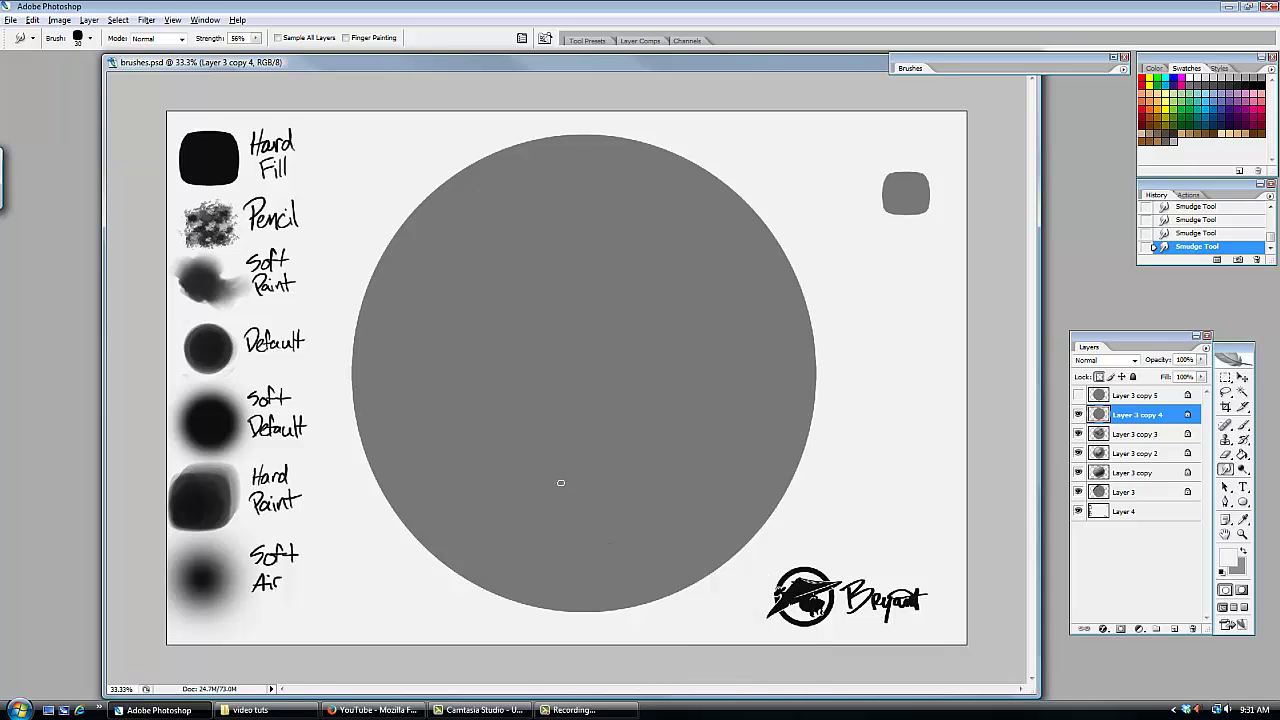
# - Switch to the Brush tool with the 20 px pencil preset enlarged to 90 px and sample black from the Soft Default swatch
pyautogui.click(1242, 426)
pyautogui.rightClick(591, 340)
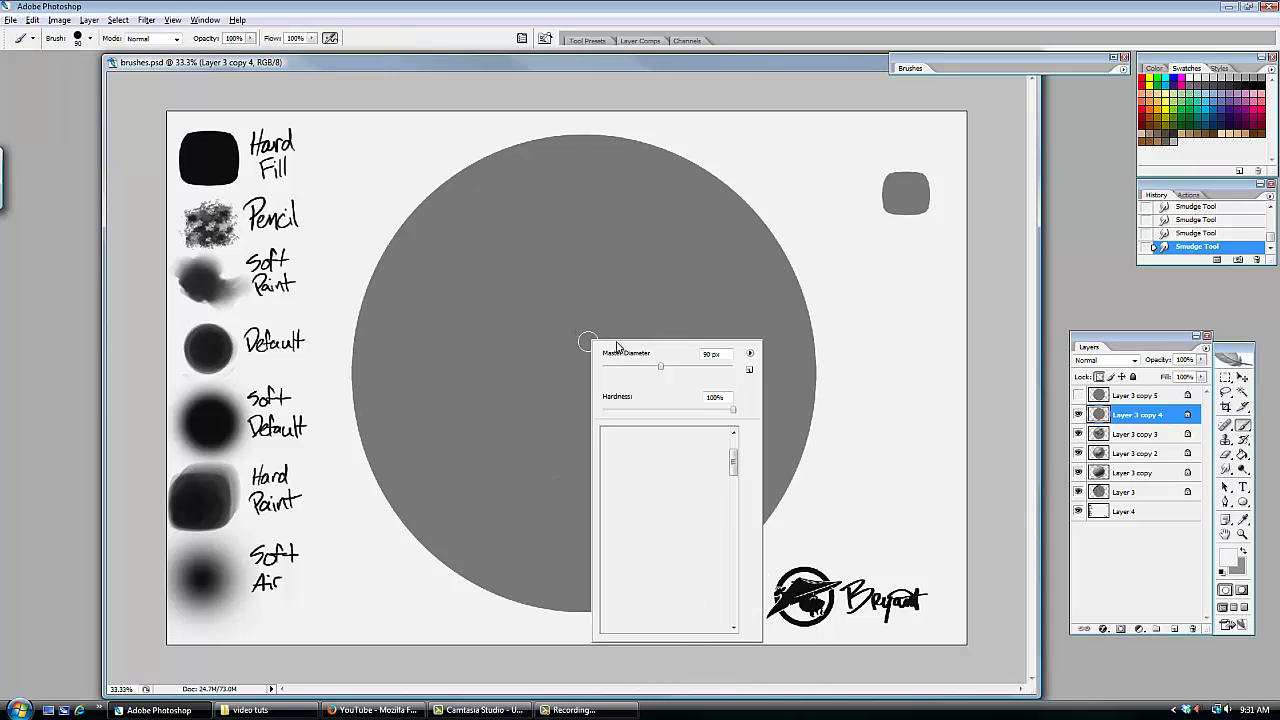
pyautogui.scroll(2, 645, 457)
pyautogui.click(660, 457)
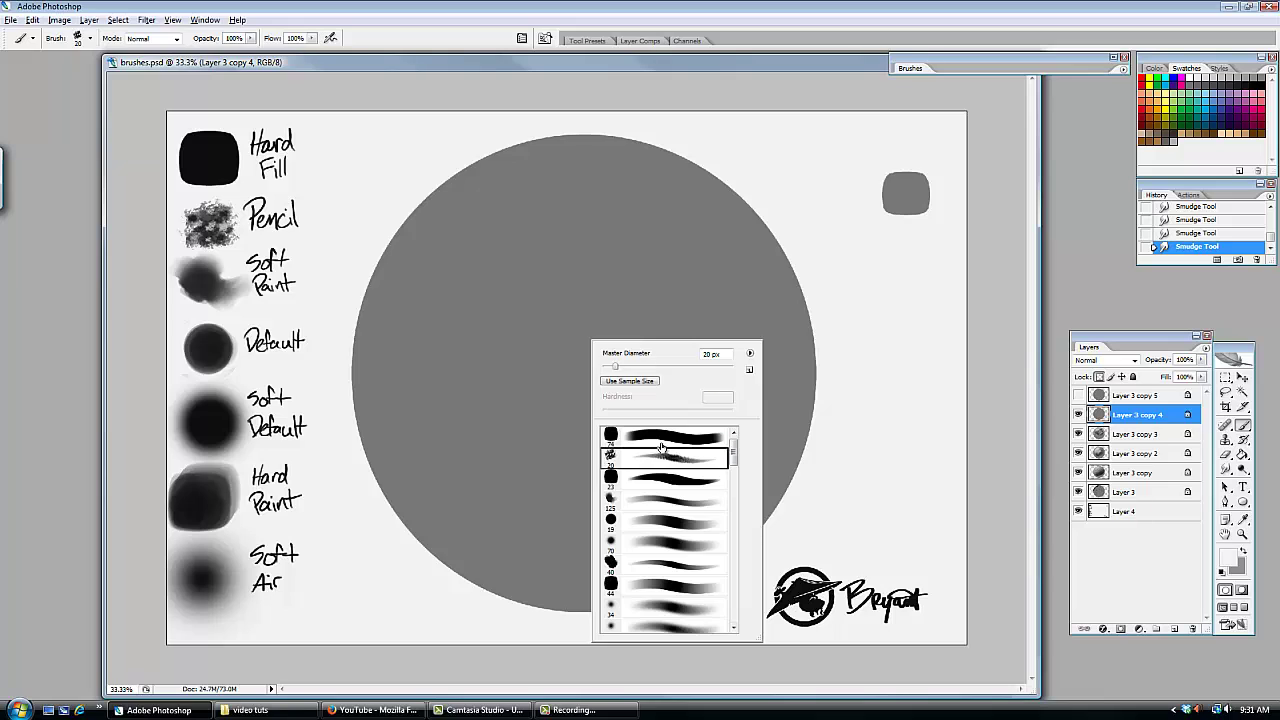
pyautogui.press('Return')
pyautogui.keyDown('alt'); pyautogui.click(217, 414); pyautogui.keyUp('alt')
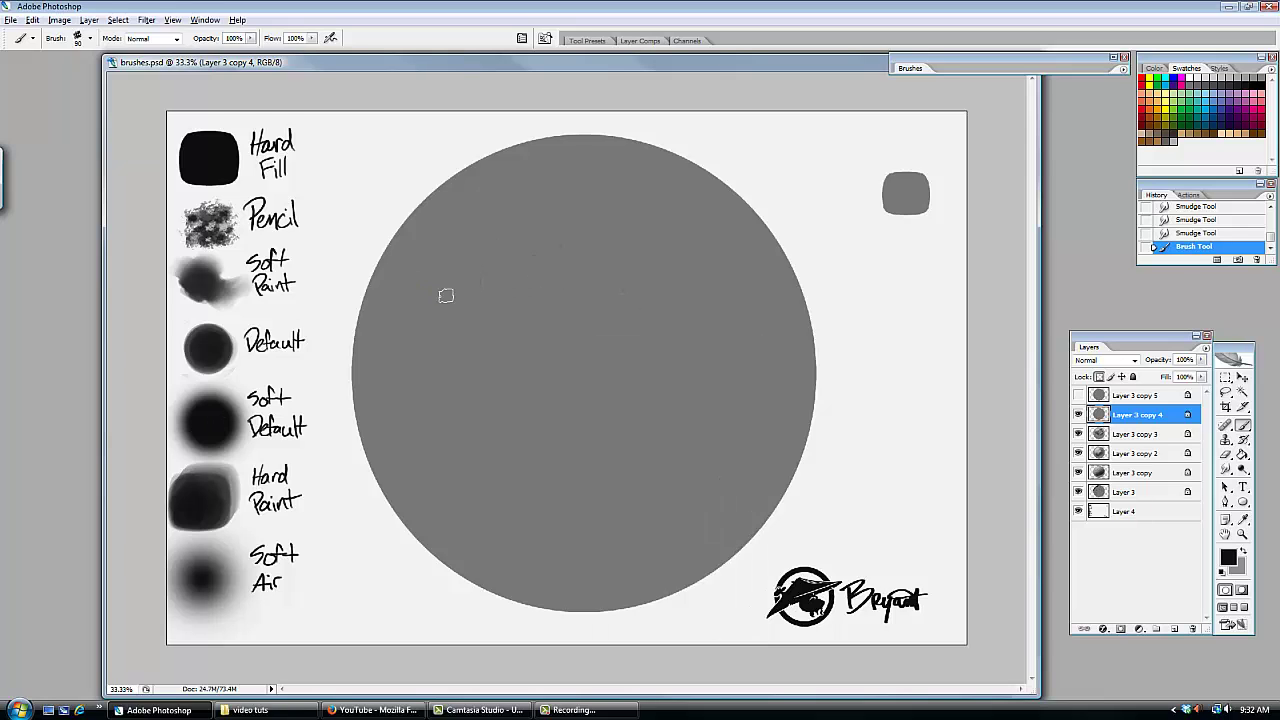
# - Sketch an angry slanted brow and a rounded eye outline on the left half of the plain grey circle
pyautogui.moveTo(446, 296)
pyautogui.mouseDown()
pyautogui.moveTo(516, 320)
pyautogui.moveTo(485, 311)
pyautogui.moveTo(538, 351)
pyautogui.moveTo(555, 344)
pyautogui.moveTo(418, 300)
pyautogui.moveTo(504, 320)
pyautogui.moveTo(521, 357)
pyautogui.moveTo(463, 293)
pyautogui.moveTo(540, 355)
pyautogui.mouseUp()
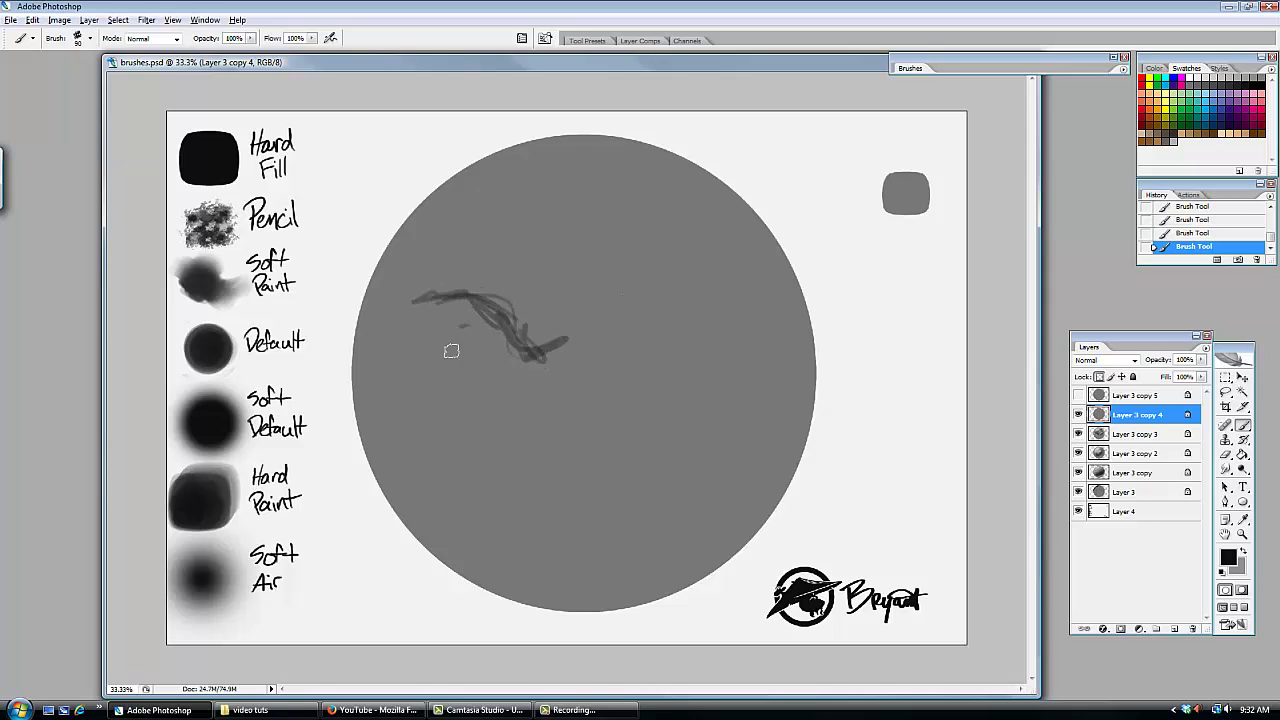
pyautogui.moveTo(452, 348); pyautogui.dragTo(531, 351)
pyautogui.moveTo(463, 319); pyautogui.dragTo(532, 356)
# - Sketch the nose with both nostrils, the right eye with its brow, and slanted frown lines on the forehead
pyautogui.moveTo(539, 406)
pyautogui.mouseDown()
pyautogui.moveTo(509, 435)
pyautogui.moveTo(546, 462)
pyautogui.moveTo(649, 440)
pyautogui.moveTo(625, 415)
pyautogui.moveTo(598, 422)
pyautogui.moveTo(595, 377)
pyautogui.moveTo(644, 436)
pyautogui.mouseUp()
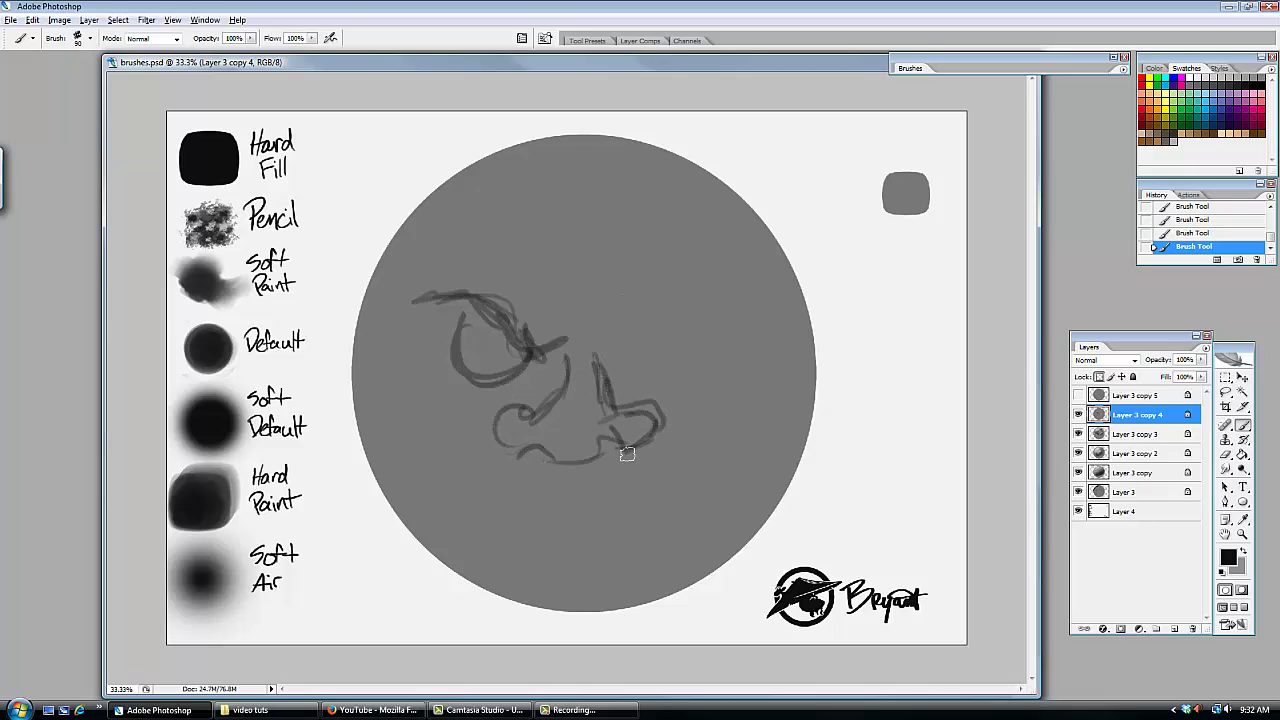
pyautogui.moveTo(606, 341)
pyautogui.mouseDown()
pyautogui.moveTo(718, 324)
pyautogui.moveTo(696, 314)
pyautogui.moveTo(633, 362)
pyautogui.mouseUp()
pyautogui.moveTo(660, 251)
pyautogui.mouseDown()
pyautogui.moveTo(597, 309)
pyautogui.moveTo(471, 245)
pyautogui.mouseUp()
pyautogui.moveTo(550, 248); pyautogui.dragTo(575, 300)
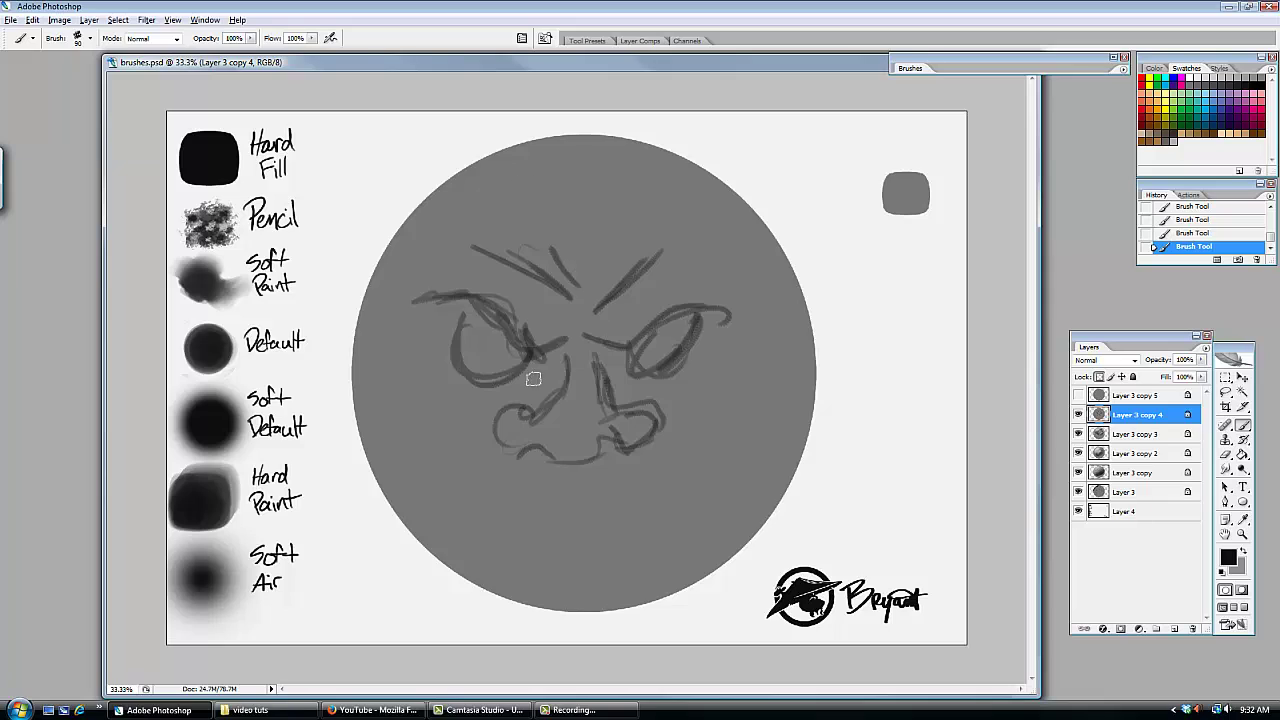
# - Sketch a wide scowling mouth with curved cheek lines on both sides, a lower lip and jagged upper teeth
pyautogui.moveTo(518, 503)
pyautogui.mouseDown()
pyautogui.moveTo(653, 483)
pyautogui.moveTo(639, 485)
pyautogui.moveTo(680, 449)
pyautogui.moveTo(654, 538)
pyautogui.moveTo(572, 537)
pyautogui.moveTo(524, 564)
pyautogui.mouseUp()
pyautogui.moveTo(547, 521)
pyautogui.mouseDown()
pyautogui.moveTo(455, 475)
pyautogui.moveTo(475, 528)
pyautogui.moveTo(514, 558)
pyautogui.mouseUp()
pyautogui.moveTo(432, 452)
pyautogui.mouseDown()
pyautogui.moveTo(505, 558)
pyautogui.moveTo(540, 488)
pyautogui.mouseUp()
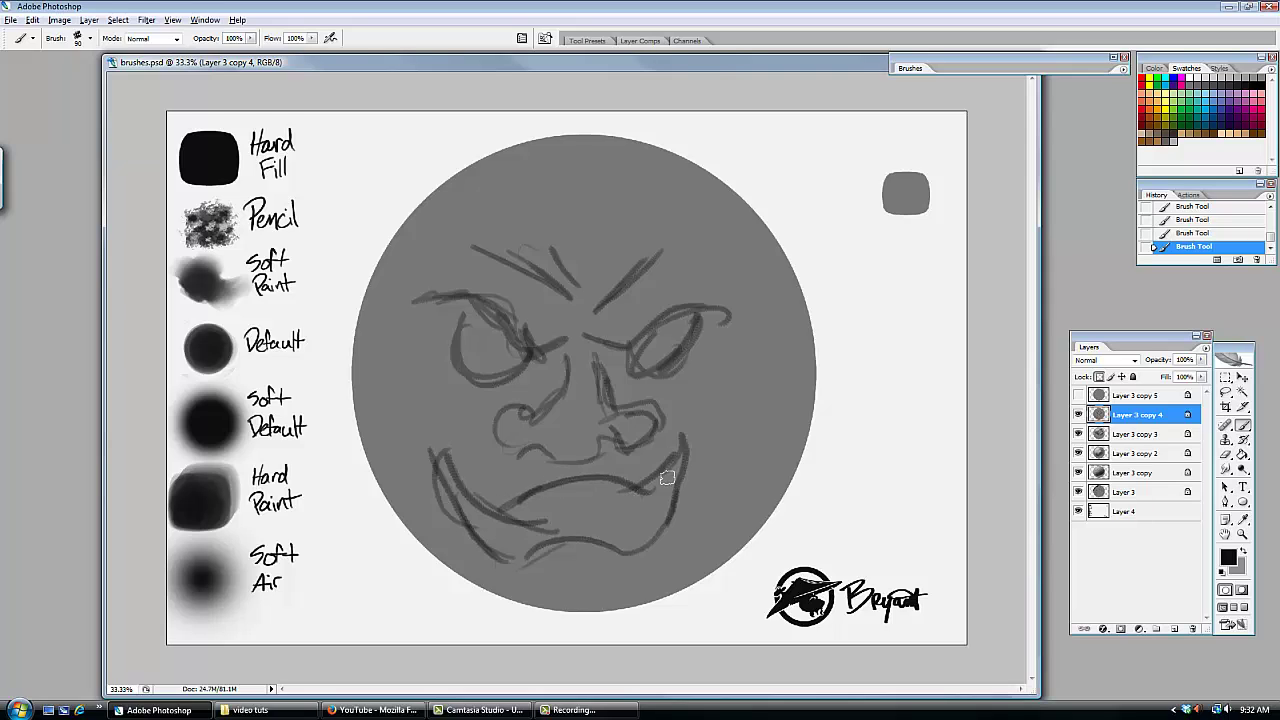
pyautogui.moveTo(697, 414)
pyautogui.mouseDown()
pyautogui.moveTo(670, 528)
pyautogui.moveTo(640, 541)
pyautogui.mouseUp()
pyautogui.moveTo(523, 501)
pyautogui.mouseDown()
pyautogui.moveTo(586, 513)
pyautogui.moveTo(650, 479)
pyautogui.mouseUp()
pyautogui.moveTo(565, 536); pyautogui.dragTo(620, 538)
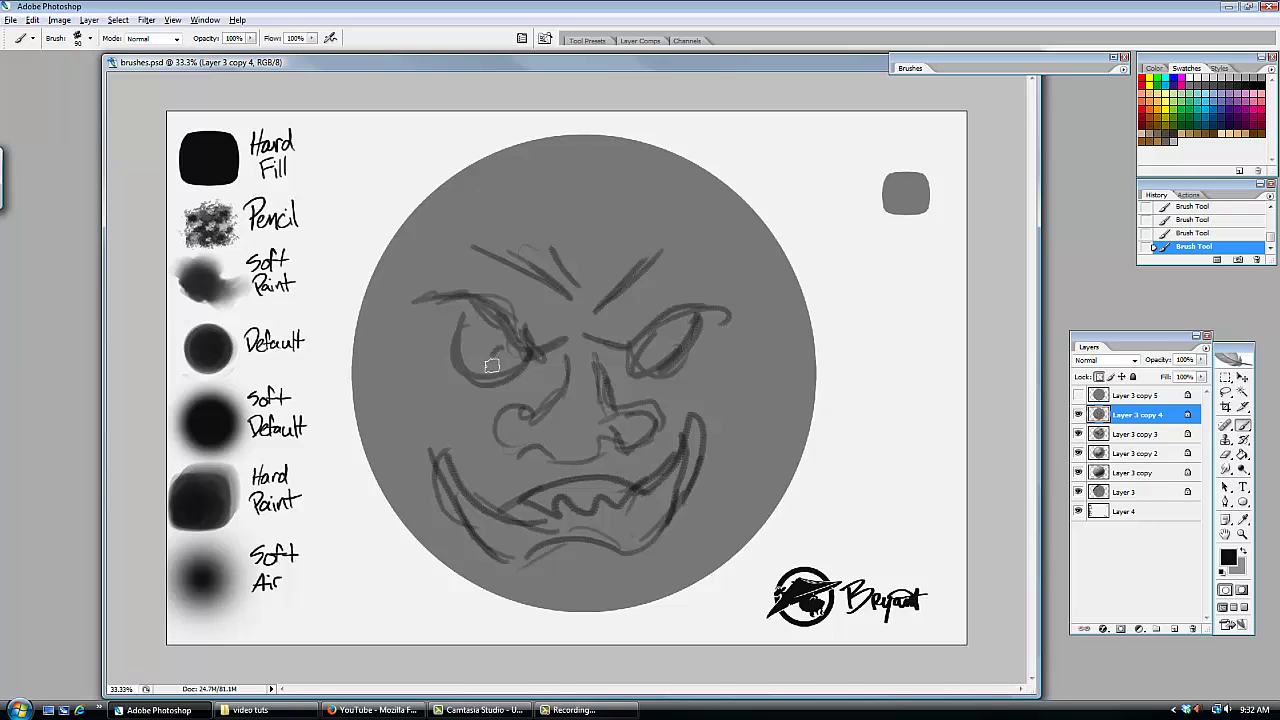
# - Fill in dark pupils in both eyes and draw crease lines beneath the eyes and beside the nose
pyautogui.moveTo(492, 366); pyautogui.dragTo(508, 360)
pyautogui.moveTo(650, 356)
pyautogui.mouseDown()
pyautogui.moveTo(656, 410)
pyautogui.moveTo(630, 455)
pyautogui.moveTo(588, 466)
pyautogui.moveTo(471, 437)
pyautogui.moveTo(461, 447)
pyautogui.mouseUp()
pyautogui.moveTo(525, 377)
pyautogui.mouseDown()
pyautogui.moveTo(427, 409)
pyautogui.moveTo(432, 376)
pyautogui.moveTo(445, 387)
pyautogui.moveTo(406, 423)
pyautogui.mouseUp()
pyautogui.moveTo(676, 390)
pyautogui.mouseDown()
pyautogui.moveTo(641, 376)
pyautogui.moveTo(743, 396)
pyautogui.mouseUp()
# - Sketch jagged angular shapes on the upper-right forehead and darken the right brow and eye line
pyautogui.moveTo(625, 220)
pyautogui.mouseDown()
pyautogui.moveTo(674, 240)
pyautogui.moveTo(694, 266)
pyautogui.moveTo(778, 263)
pyautogui.mouseUp()
pyautogui.moveTo(778, 263)
pyautogui.mouseDown()
pyautogui.moveTo(643, 191)
pyautogui.moveTo(615, 196)
pyautogui.moveTo(533, 164)
pyautogui.moveTo(666, 260)
pyautogui.mouseUp()
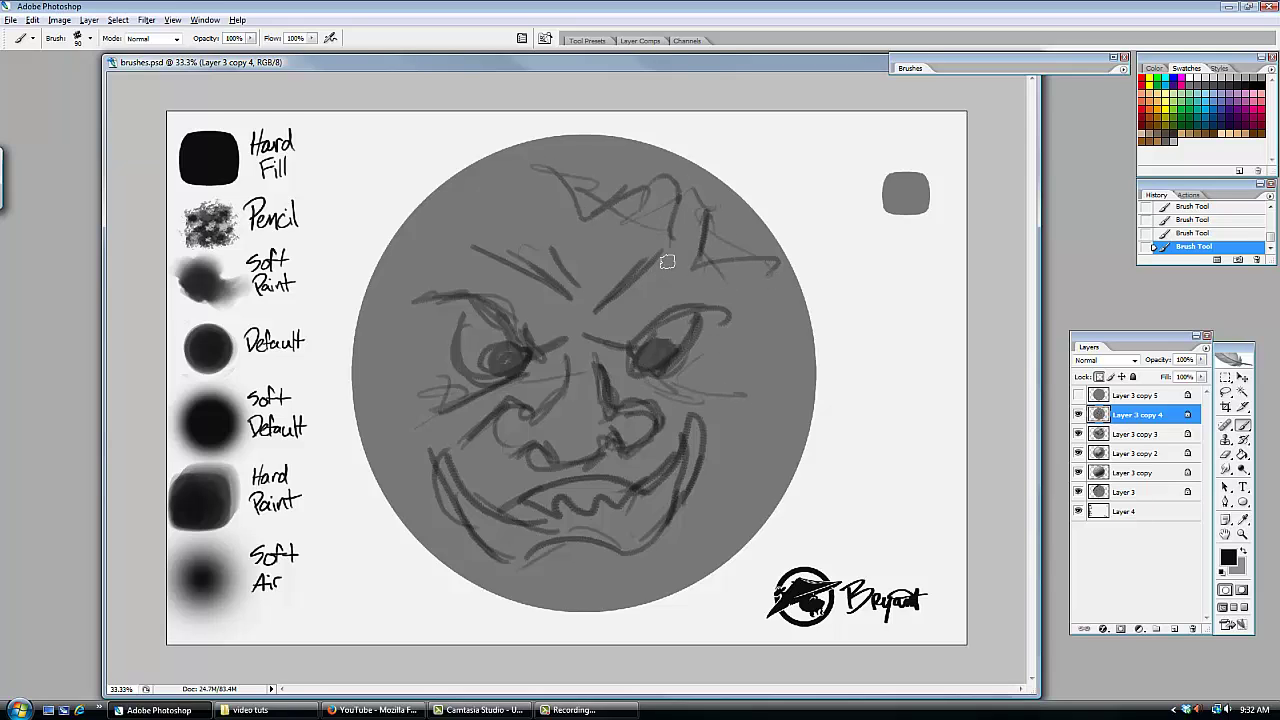
pyautogui.moveTo(640, 330)
pyautogui.mouseDown()
pyautogui.moveTo(714, 301)
pyautogui.moveTo(634, 350)
pyautogui.mouseUp()
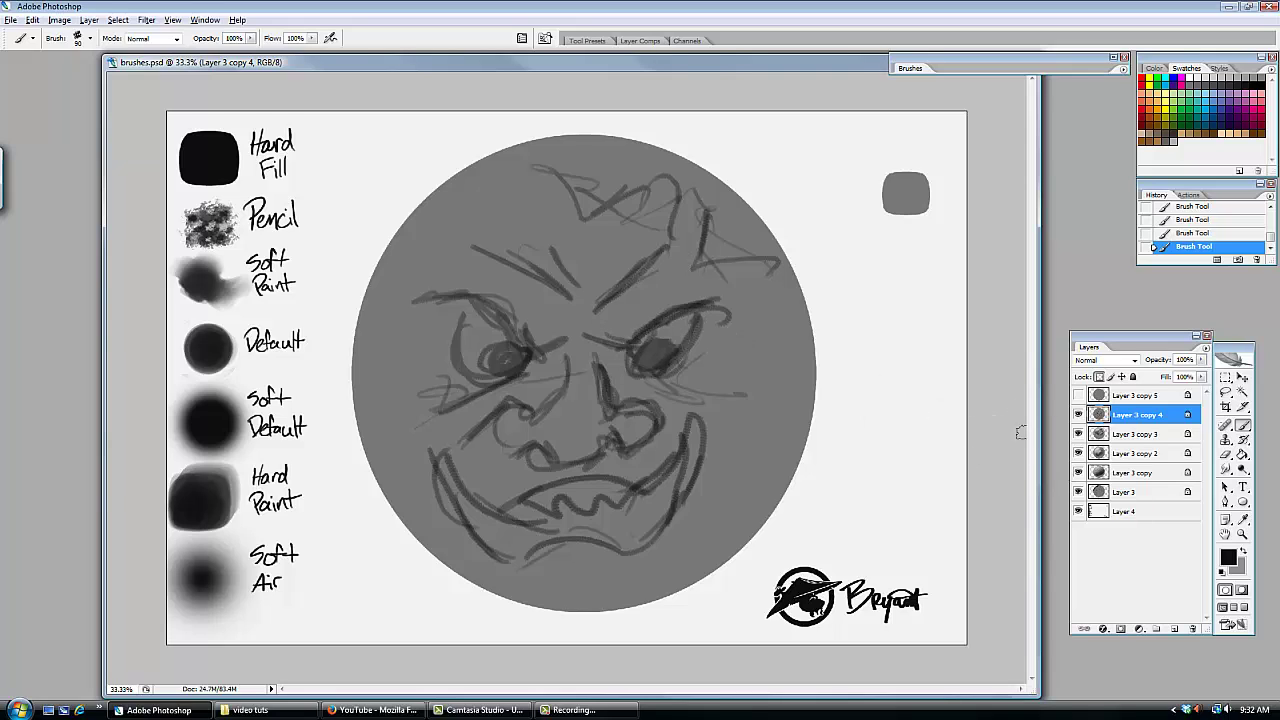
# - Smudge the right brow line upward into soft shading with a 70 px brush
pyautogui.click(1225, 469)
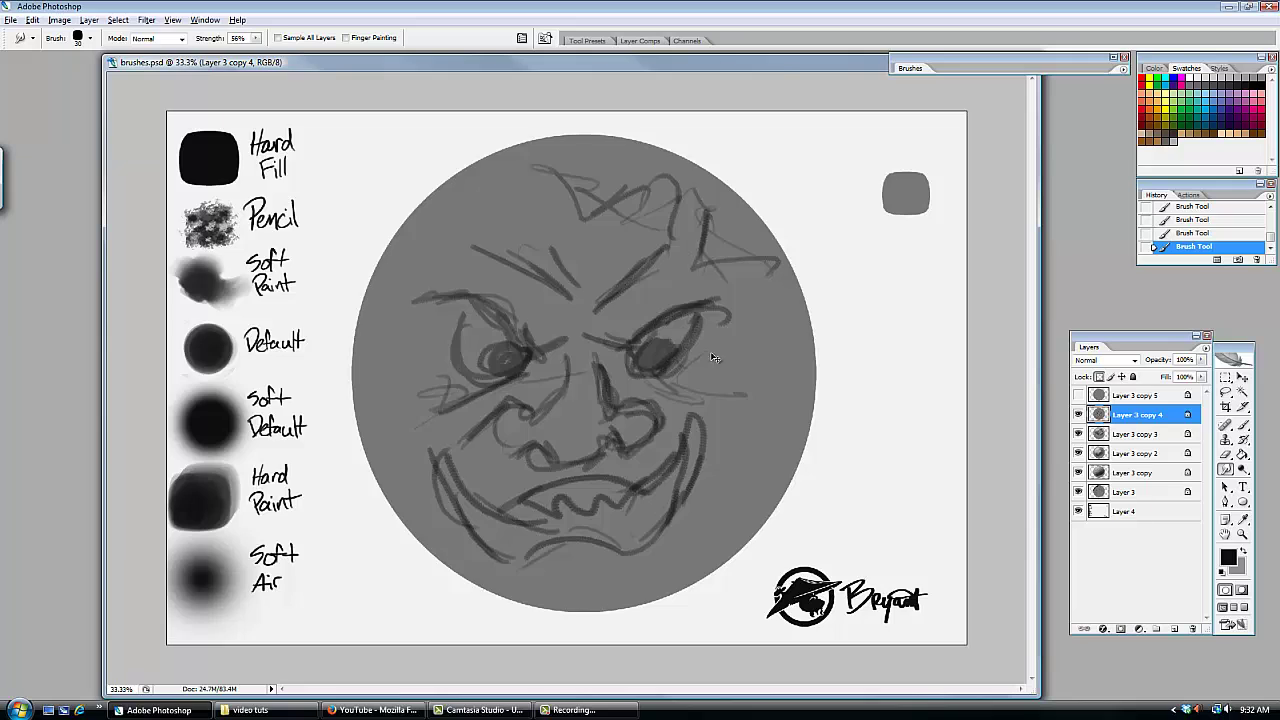
pyautogui.hotkey('ctrl', '+')
pyautogui.scroll(1, 744, 350)
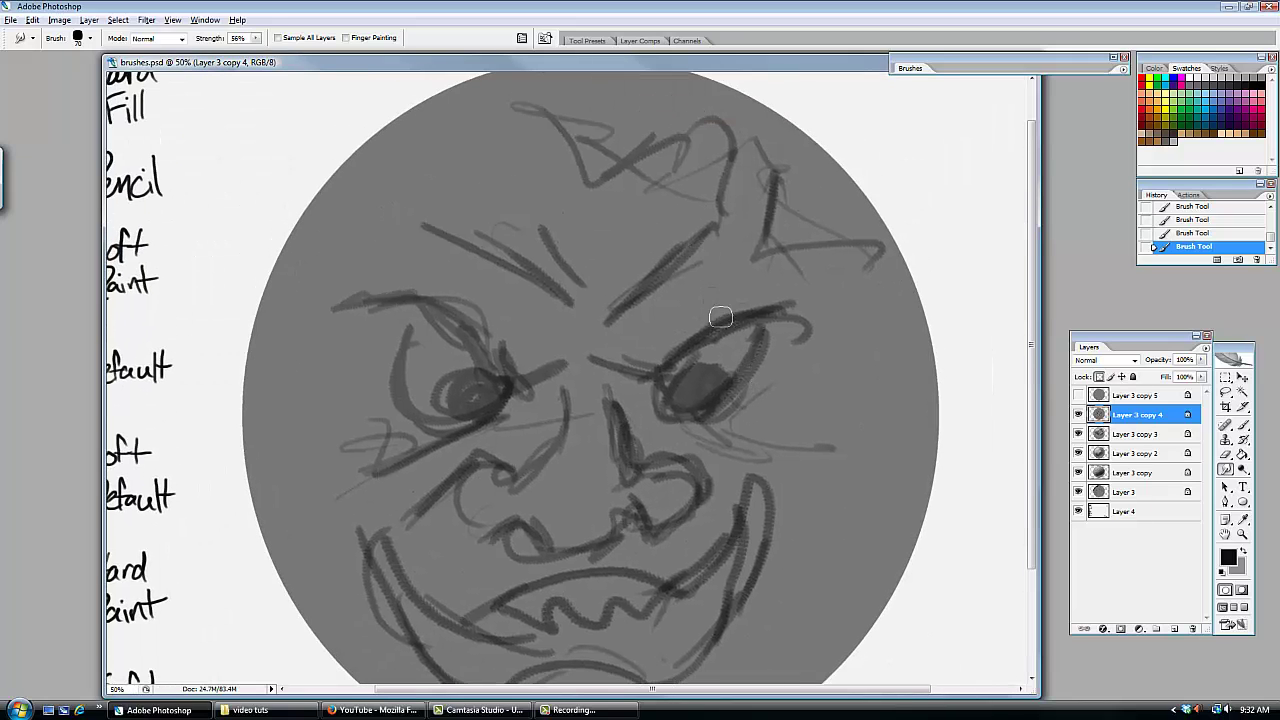
pyautogui.moveTo(625, 350)
pyautogui.mouseDown()
pyautogui.moveTo(696, 336)
pyautogui.moveTo(673, 346)
pyautogui.moveTo(782, 292)
pyautogui.moveTo(748, 295)
pyautogui.mouseUp()
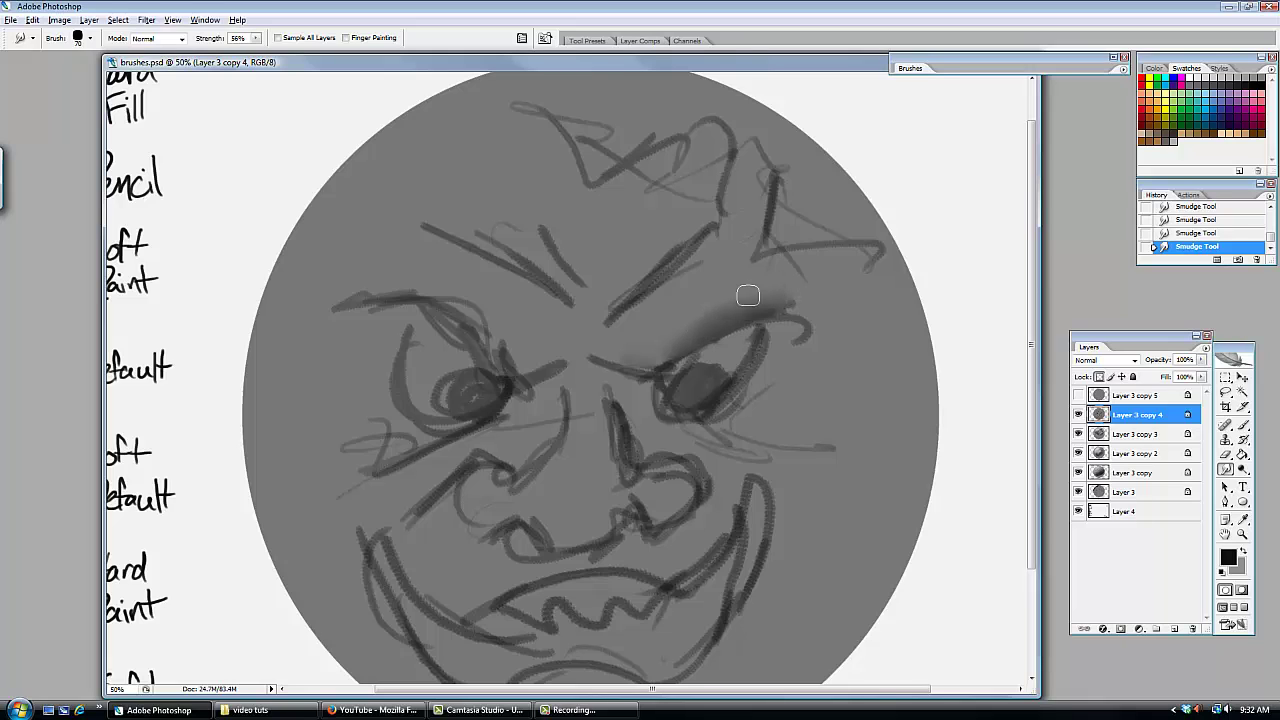
# - Switch to the Brush tool and scribble dark strokes above the left eye, from the nose bridge to the outer brow
pyautogui.click(1243, 425)
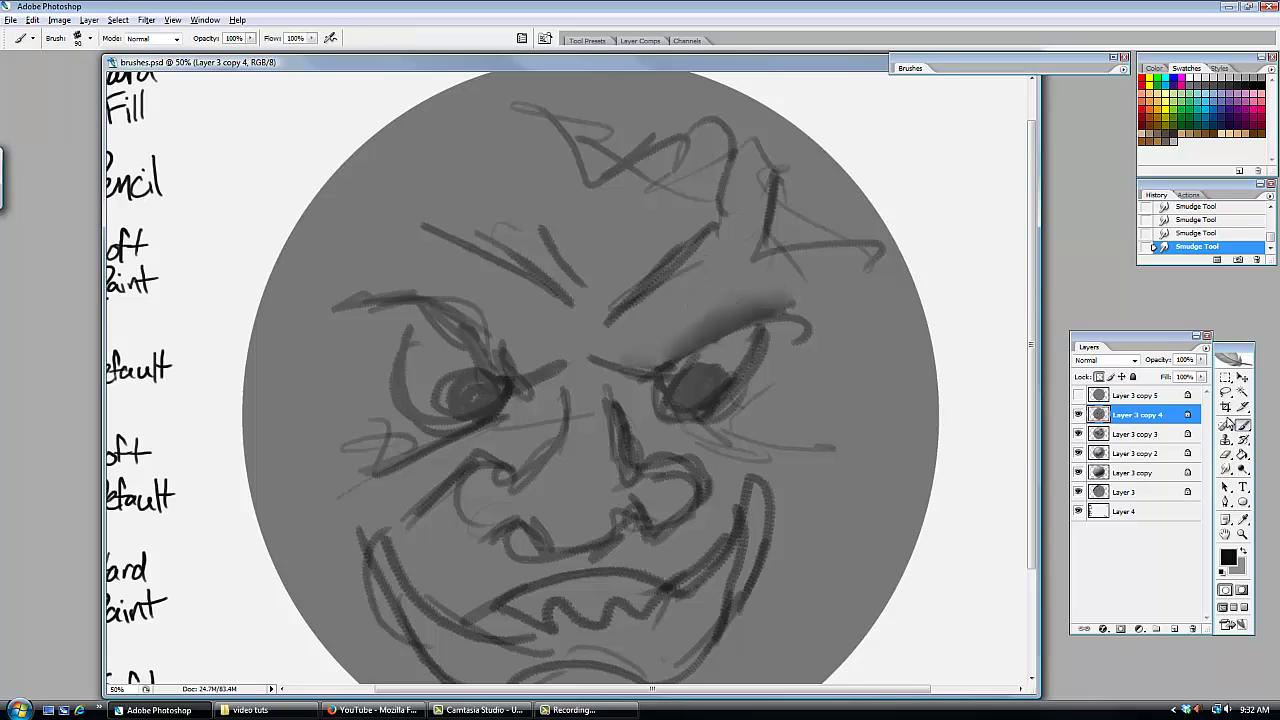
pyautogui.moveTo(376, 259)
pyautogui.mouseDown()
pyautogui.moveTo(451, 296)
pyautogui.moveTo(395, 240)
pyautogui.moveTo(524, 335)
pyautogui.moveTo(488, 293)
pyautogui.moveTo(530, 360)
pyautogui.mouseUp()
pyautogui.moveTo(433, 280); pyautogui.dragTo(386, 204)
pyautogui.moveTo(388, 205); pyautogui.dragTo(330, 243)
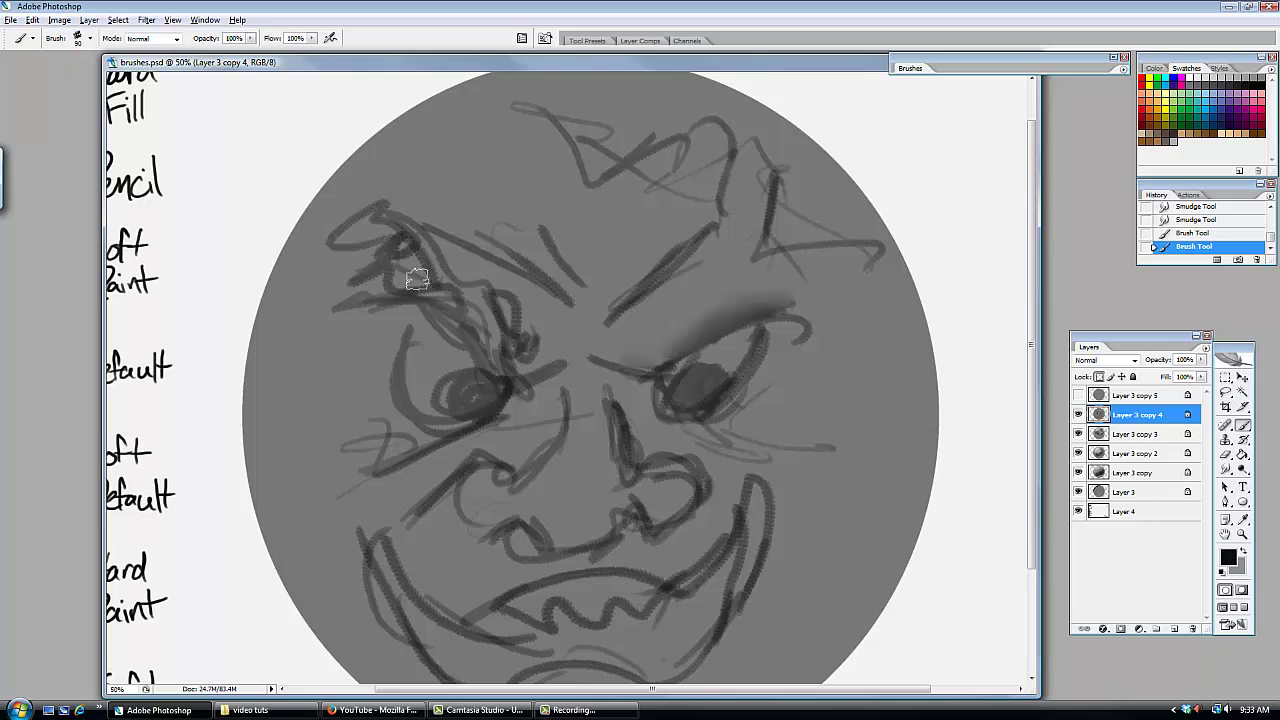
# - Enlarge the smudge brush to 125 px and blend the scribbled strokes above the left eye into a soft shadow
pyautogui.click(1222, 467)
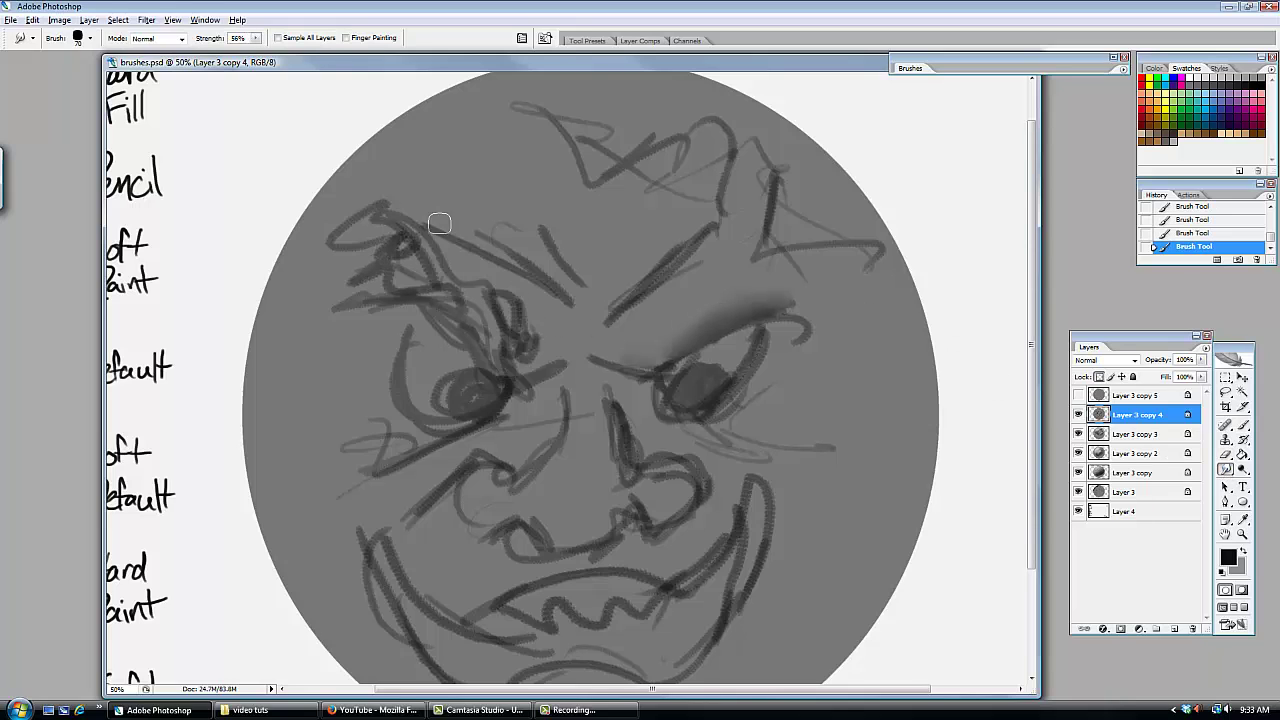
pyautogui.press(']')
pyautogui.press(']')
pyautogui.press(']')
pyautogui.press(']')
pyautogui.moveTo(440, 254)
pyautogui.mouseDown()
pyautogui.moveTo(378, 252)
pyautogui.moveTo(449, 251)
pyautogui.moveTo(422, 256)
pyautogui.moveTo(360, 227)
pyautogui.moveTo(387, 189)
pyautogui.moveTo(372, 232)
pyautogui.mouseUp()
pyautogui.moveTo(352, 282)
pyautogui.mouseDown()
pyautogui.moveTo(391, 252)
pyautogui.moveTo(417, 258)
pyautogui.moveTo(377, 268)
pyautogui.moveTo(432, 278)
pyautogui.moveTo(464, 305)
pyautogui.moveTo(463, 284)
pyautogui.moveTo(487, 314)
pyautogui.moveTo(517, 296)
pyautogui.moveTo(500, 336)
pyautogui.moveTo(523, 322)
pyautogui.moveTo(534, 359)
pyautogui.moveTo(517, 309)
pyautogui.mouseUp()
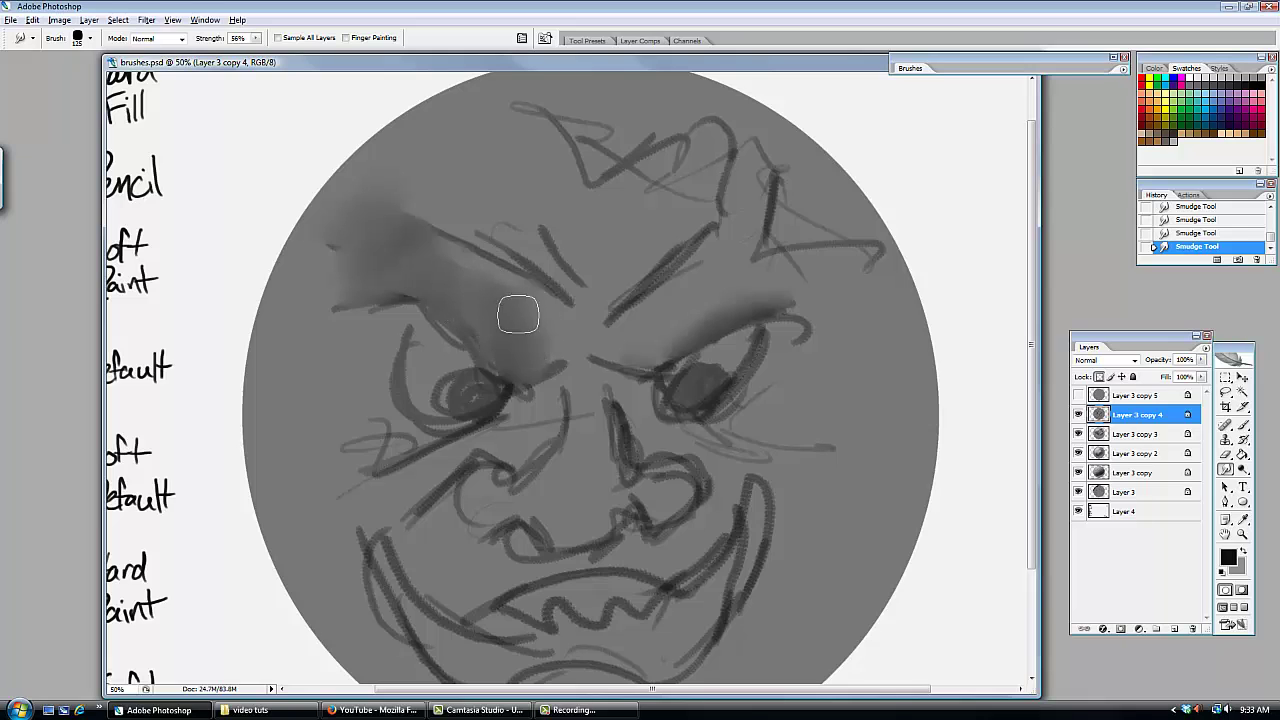
# - Reduce the smudge brush to 50 px and soften the left brow's lower edge and the creases beneath the left eye
pyautogui.press('[')
pyautogui.press('[')
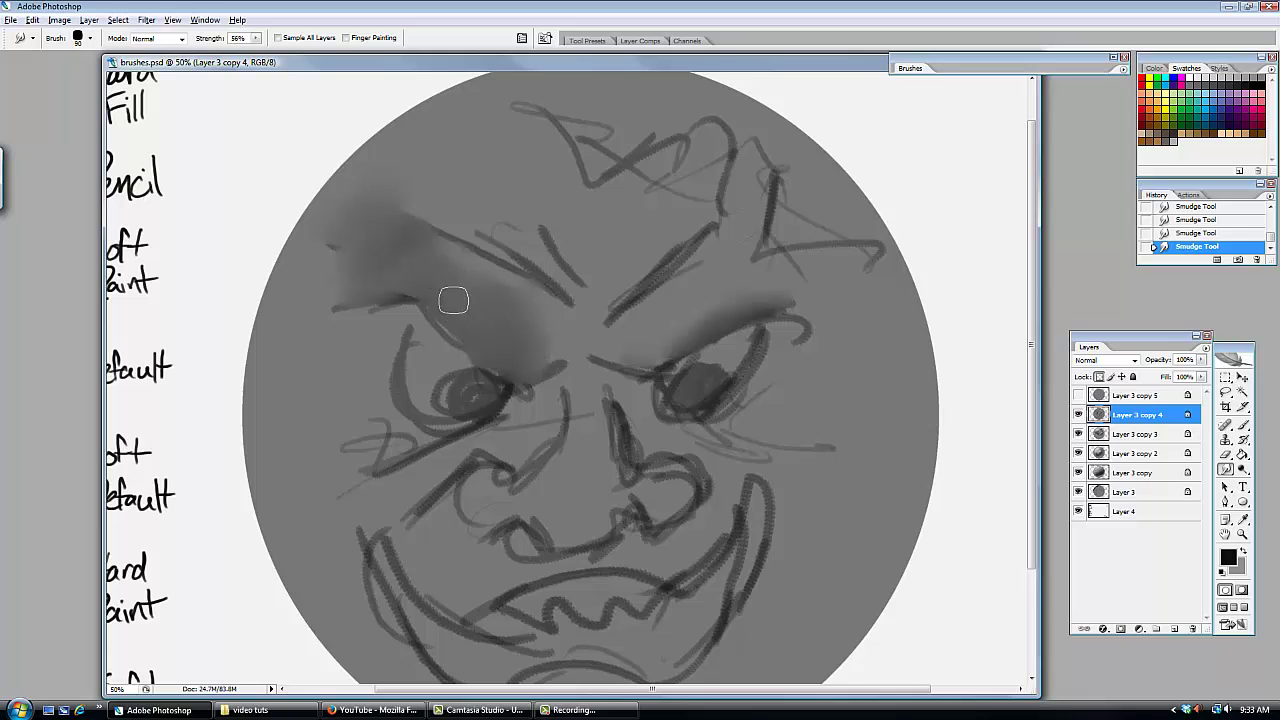
pyautogui.press('[')
pyautogui.press('[')
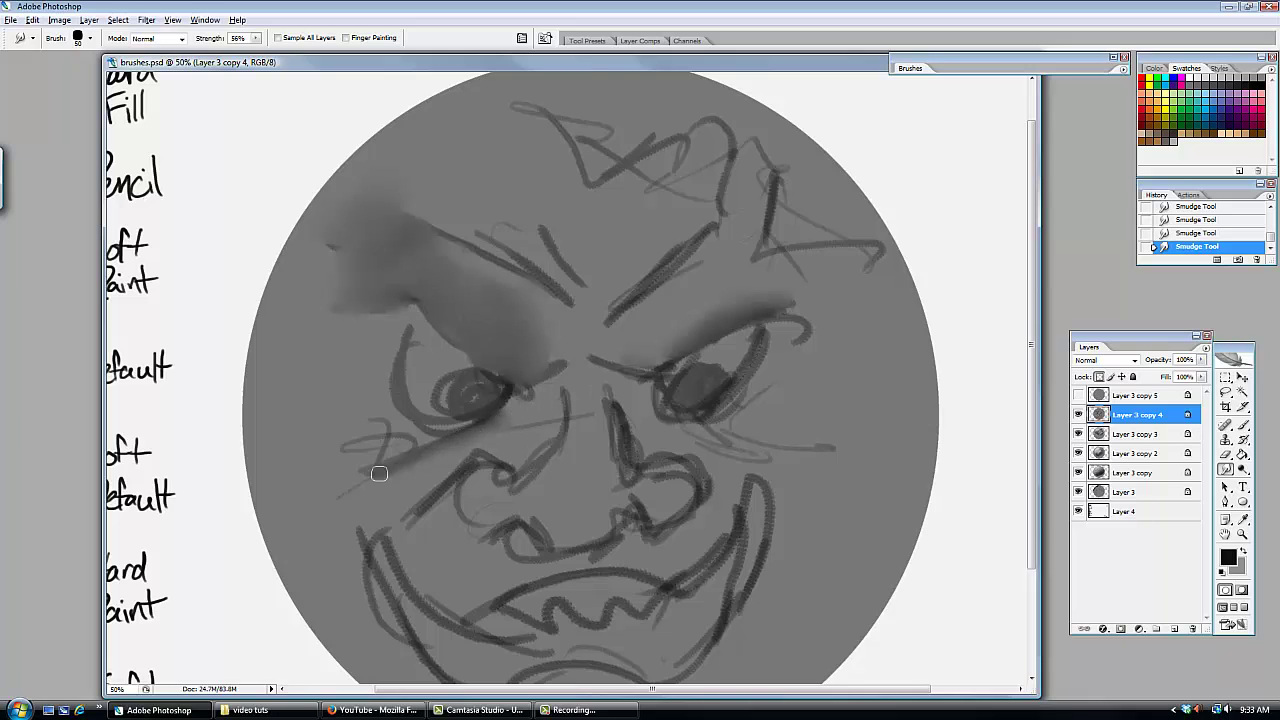
pyautogui.moveTo(371, 471); pyautogui.dragTo(503, 414)
pyautogui.moveTo(487, 469); pyautogui.dragTo(447, 458)
# - Smudge the lines around the right eye and soften the nostril and lower nose lines
pyautogui.moveTo(613, 361)
pyautogui.mouseDown()
pyautogui.moveTo(682, 356)
pyautogui.moveTo(777, 319)
pyautogui.moveTo(760, 355)
pyautogui.mouseUp()
pyautogui.moveTo(687, 416); pyautogui.dragTo(670, 387)
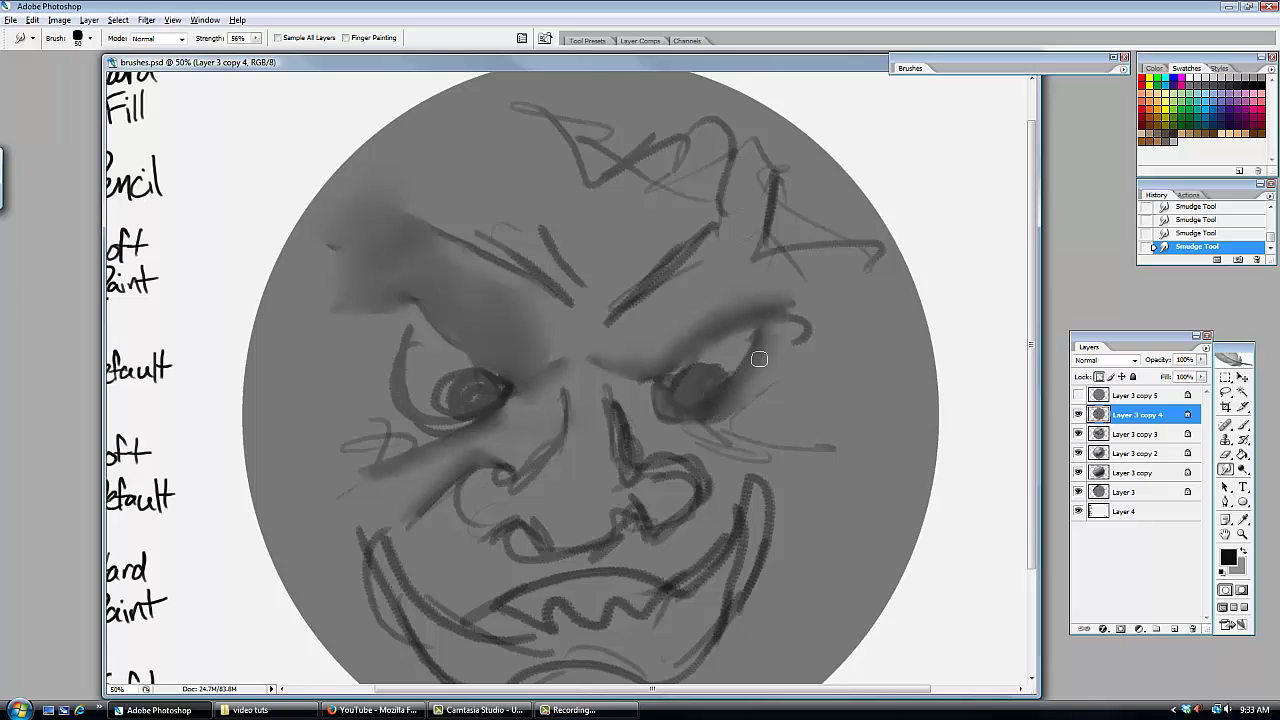
pyautogui.moveTo(618, 446); pyautogui.dragTo(634, 368)
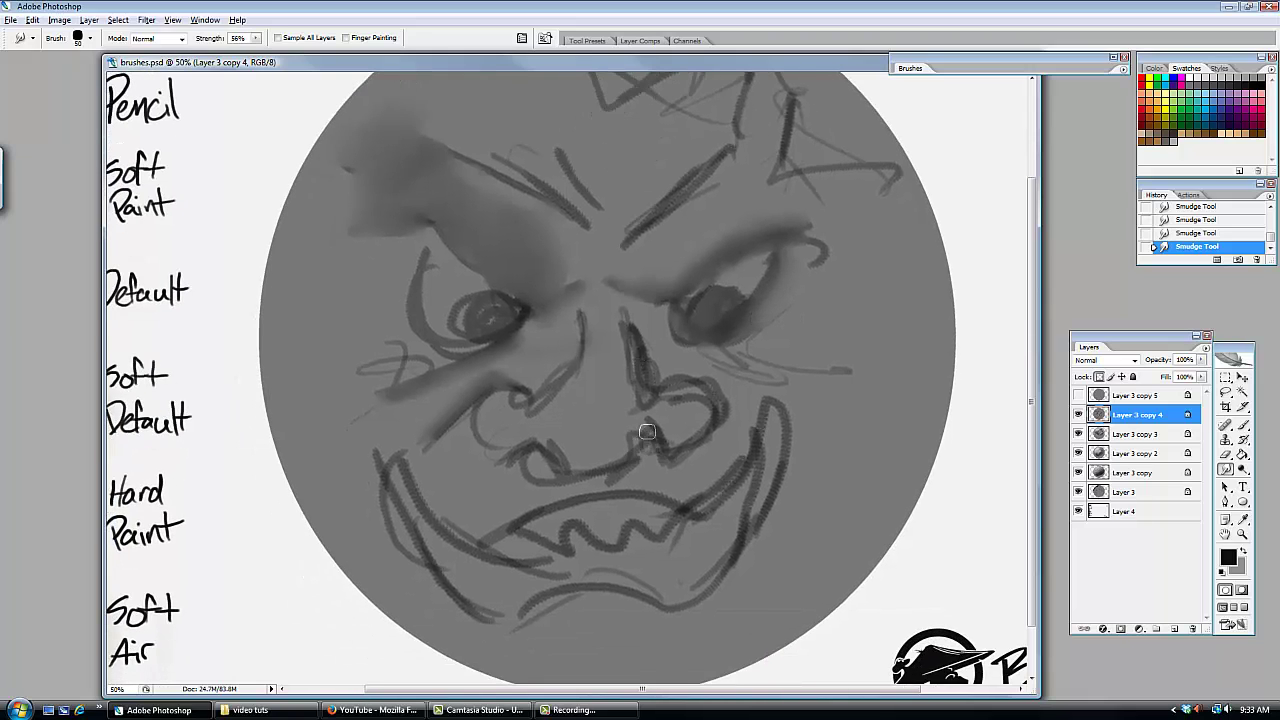
pyautogui.moveTo(647, 431)
pyautogui.mouseDown()
pyautogui.moveTo(682, 446)
pyautogui.moveTo(654, 436)
pyautogui.moveTo(693, 429)
pyautogui.moveTo(712, 407)
pyautogui.moveTo(675, 447)
pyautogui.moveTo(663, 430)
pyautogui.moveTo(711, 411)
pyautogui.moveTo(663, 419)
pyautogui.moveTo(710, 414)
pyautogui.moveTo(659, 443)
pyautogui.moveTo(690, 439)
pyautogui.moveTo(628, 436)
pyautogui.mouseUp()
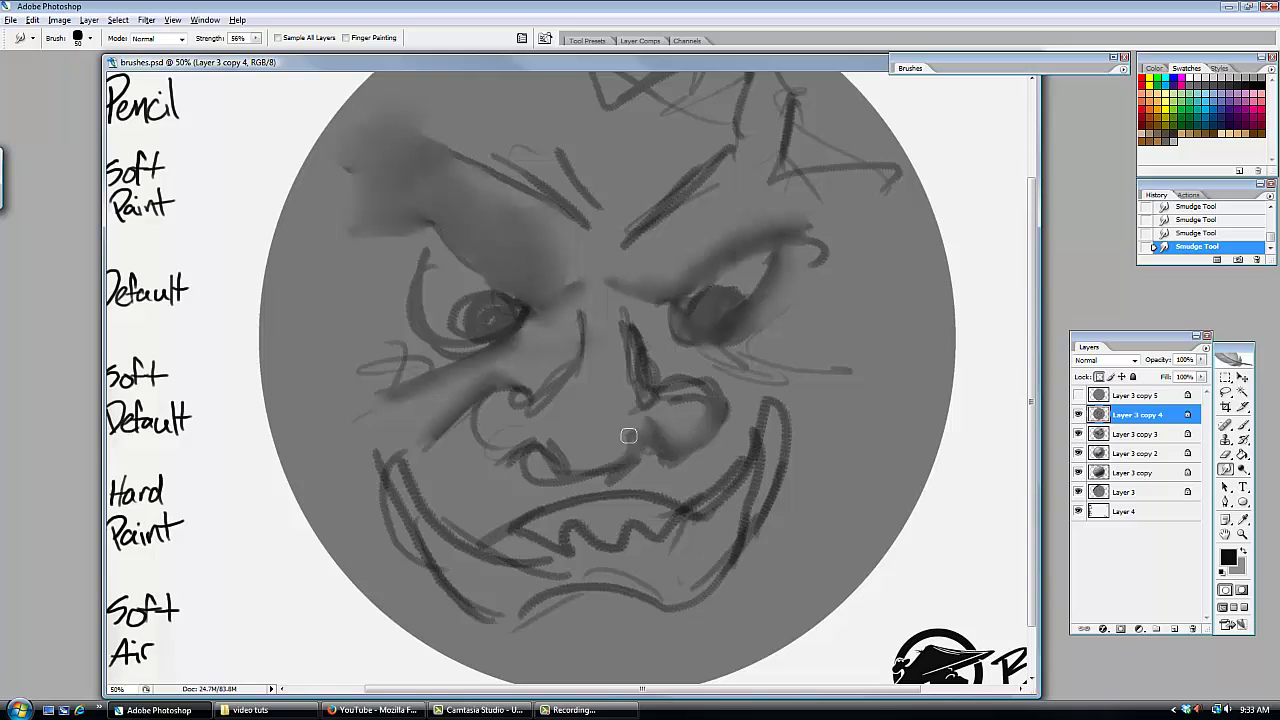
pyautogui.moveTo(532, 422); pyautogui.dragTo(506, 449)
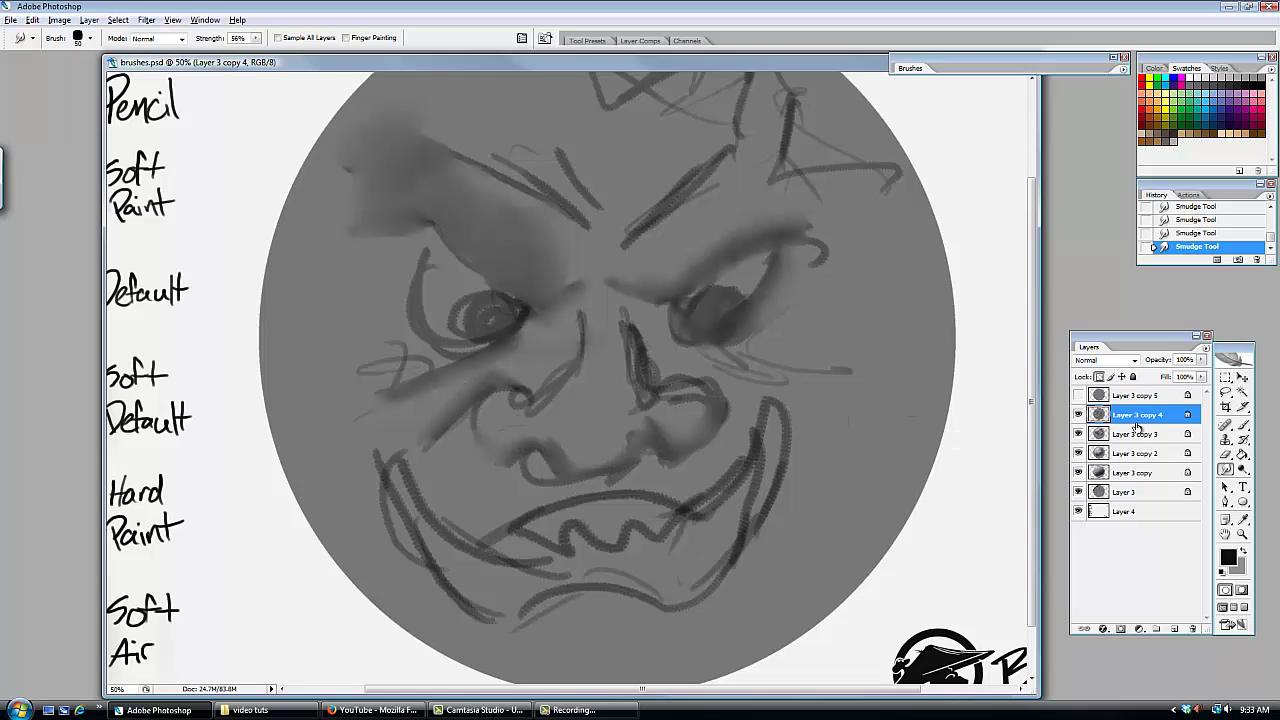
# - Switch to the Brush tool with the 125 px soft paint brush and dab a test spot on the right cheek
pyautogui.click(1242, 428)
pyautogui.rightClick(608, 362)
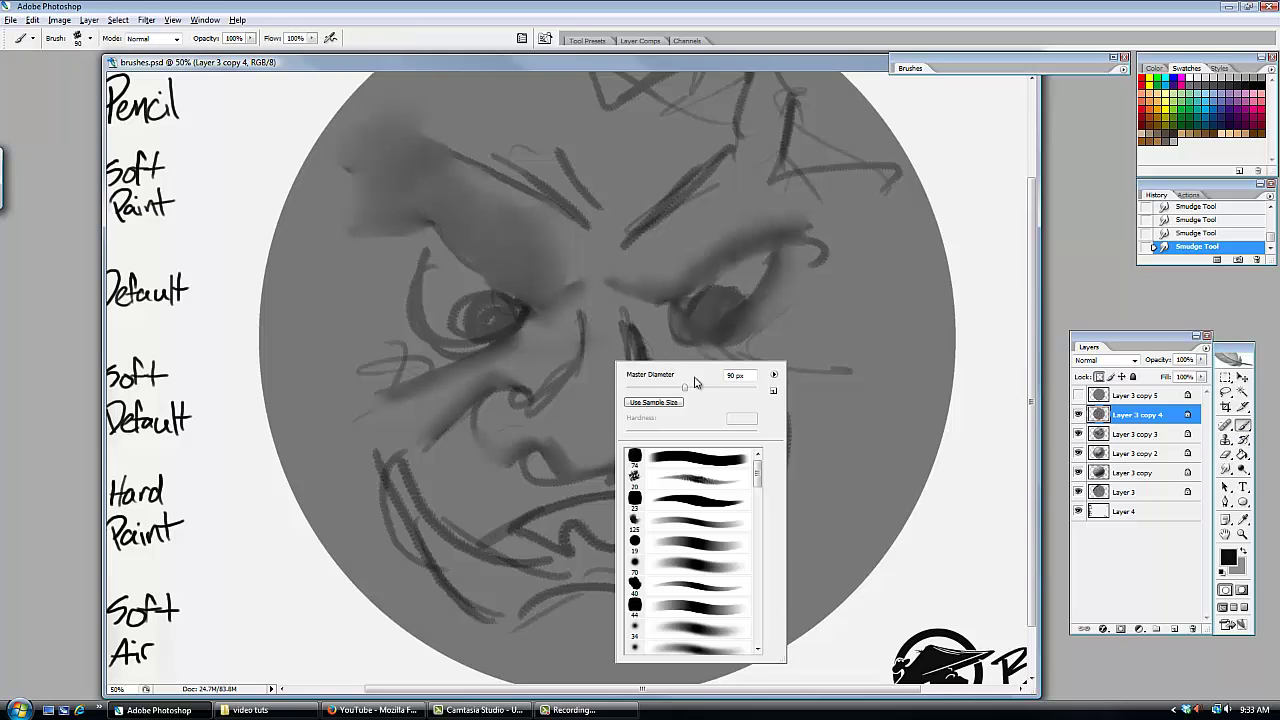
pyautogui.click(664, 541)
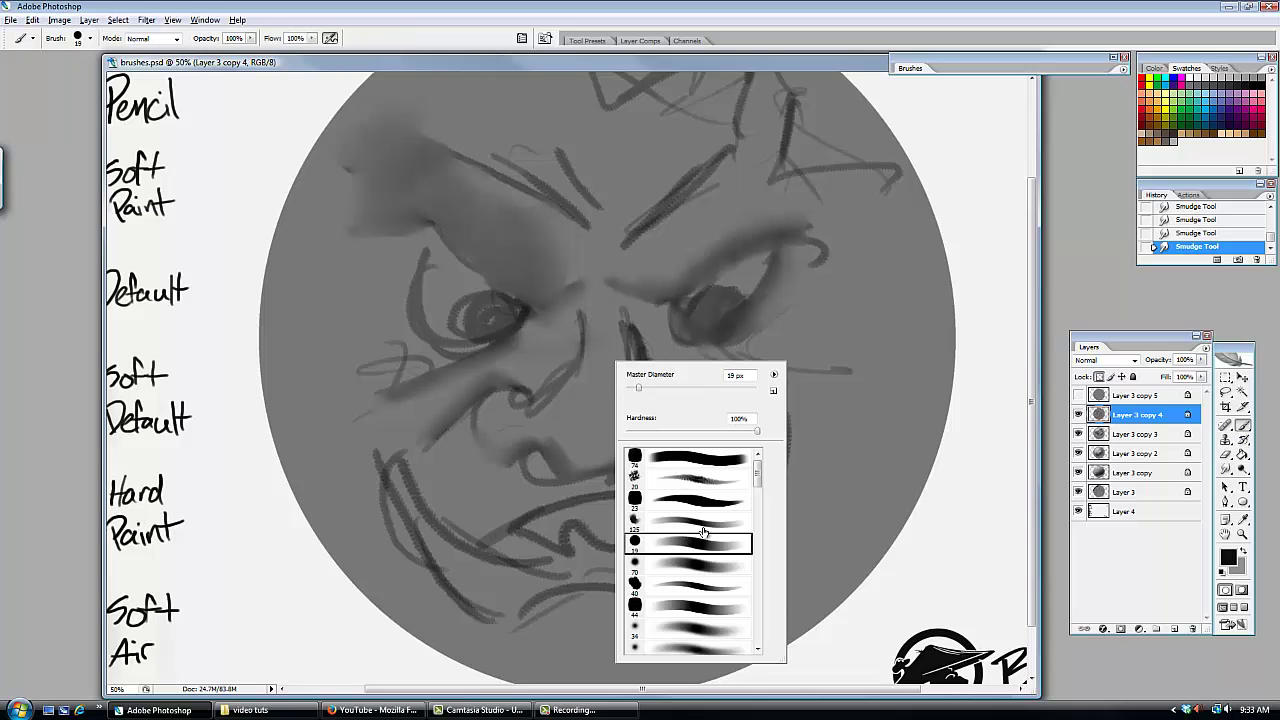
pyautogui.click(668, 524)
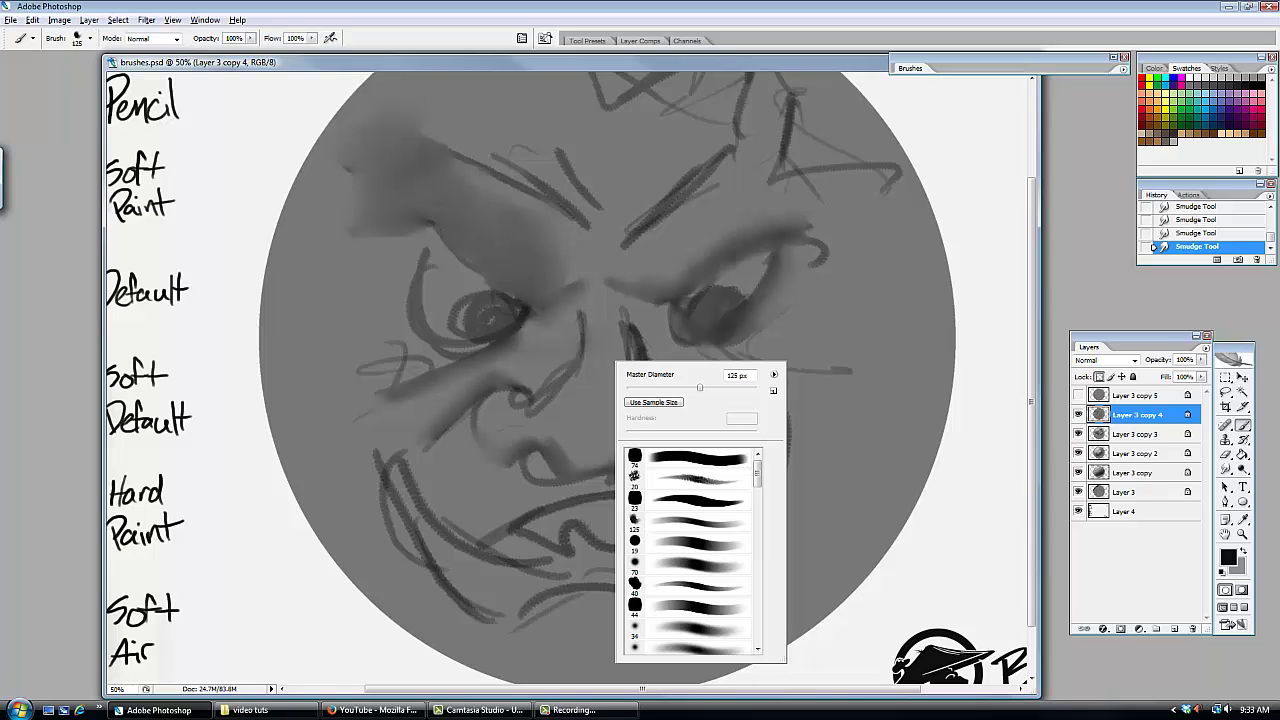
pyautogui.click(830, 420)
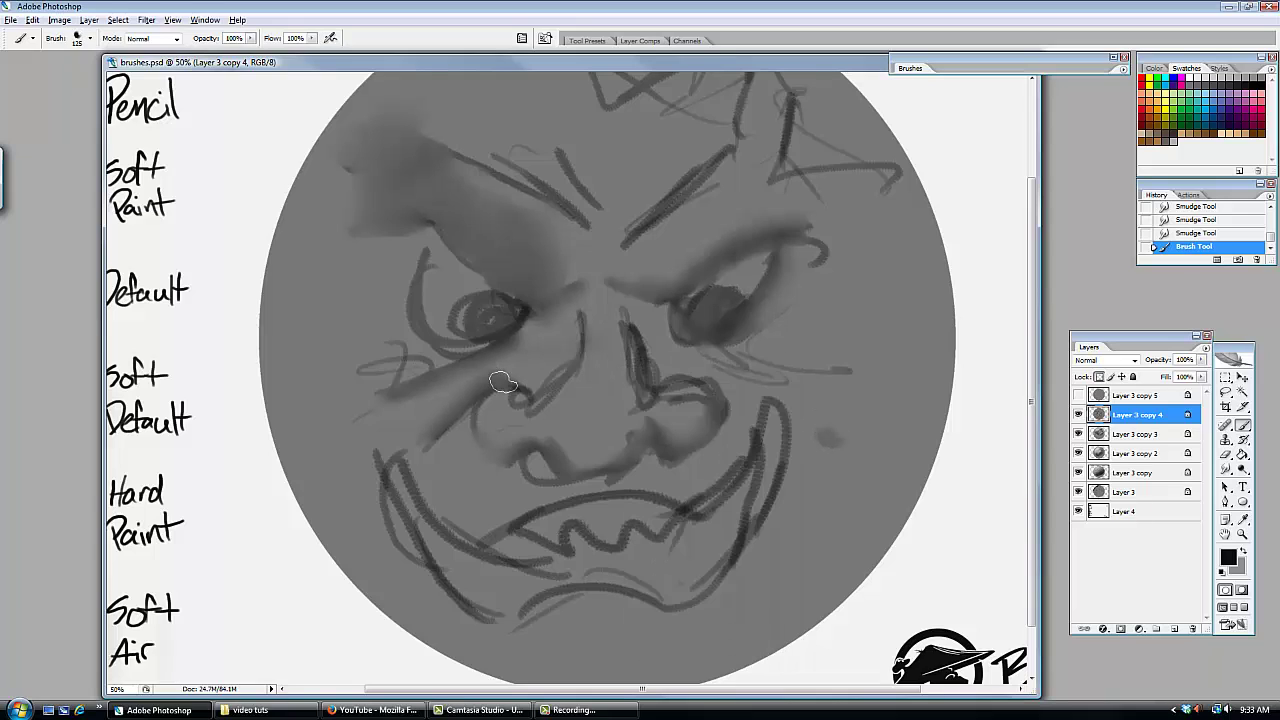
# - Sample grey tones from the face and paint them along the crease beneath the left eye to lighten the upper cheek
pyautogui.keyDown('alt'); pyautogui.click(430, 290); pyautogui.keyUp('alt')
pyautogui.click(529, 351)
pyautogui.click(502, 366)
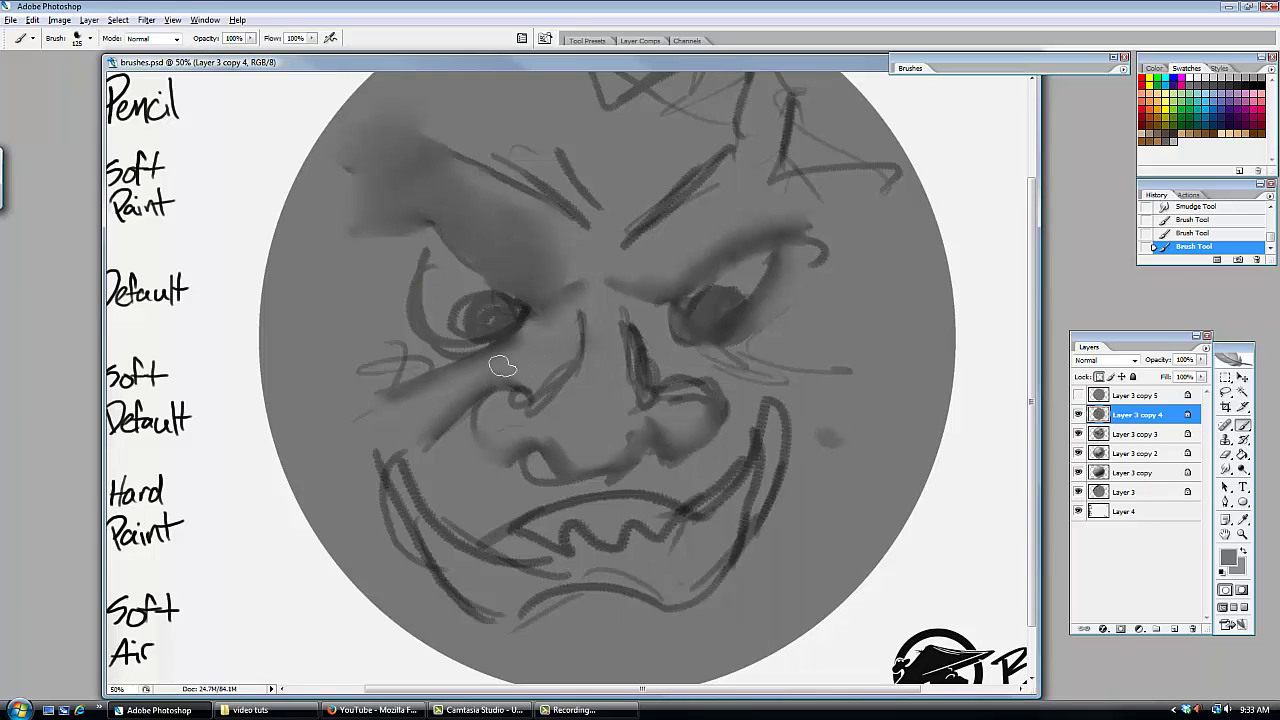
pyautogui.keyDown('alt'); pyautogui.click(432, 292); pyautogui.keyUp('alt')
pyautogui.click(512, 341)
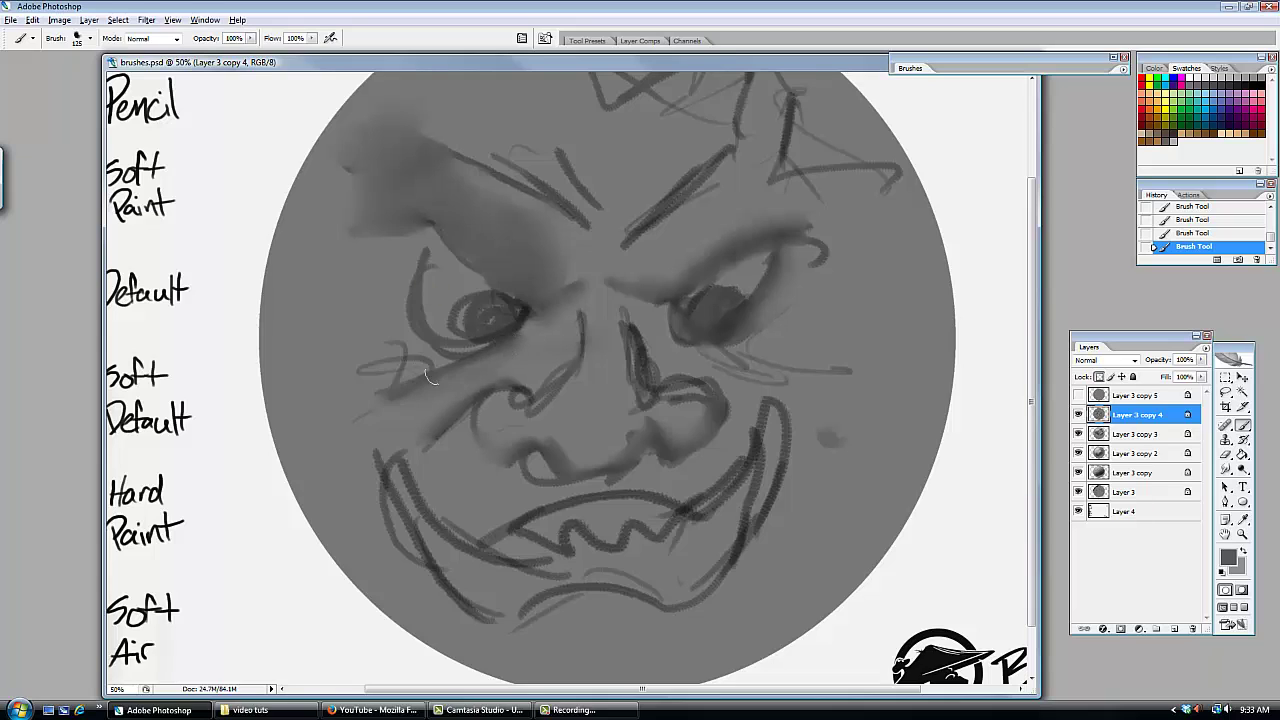
pyautogui.moveTo(430, 376)
pyautogui.mouseDown()
pyautogui.moveTo(487, 363)
pyautogui.moveTo(419, 388)
pyautogui.moveTo(523, 348)
pyautogui.mouseUp()
pyautogui.keyDown('alt'); pyautogui.click(430, 290); pyautogui.keyUp('alt')
pyautogui.moveTo(426, 401); pyautogui.dragTo(481, 374)
pyautogui.keyDown('alt'); pyautogui.click(430, 292); pyautogui.keyUp('alt')
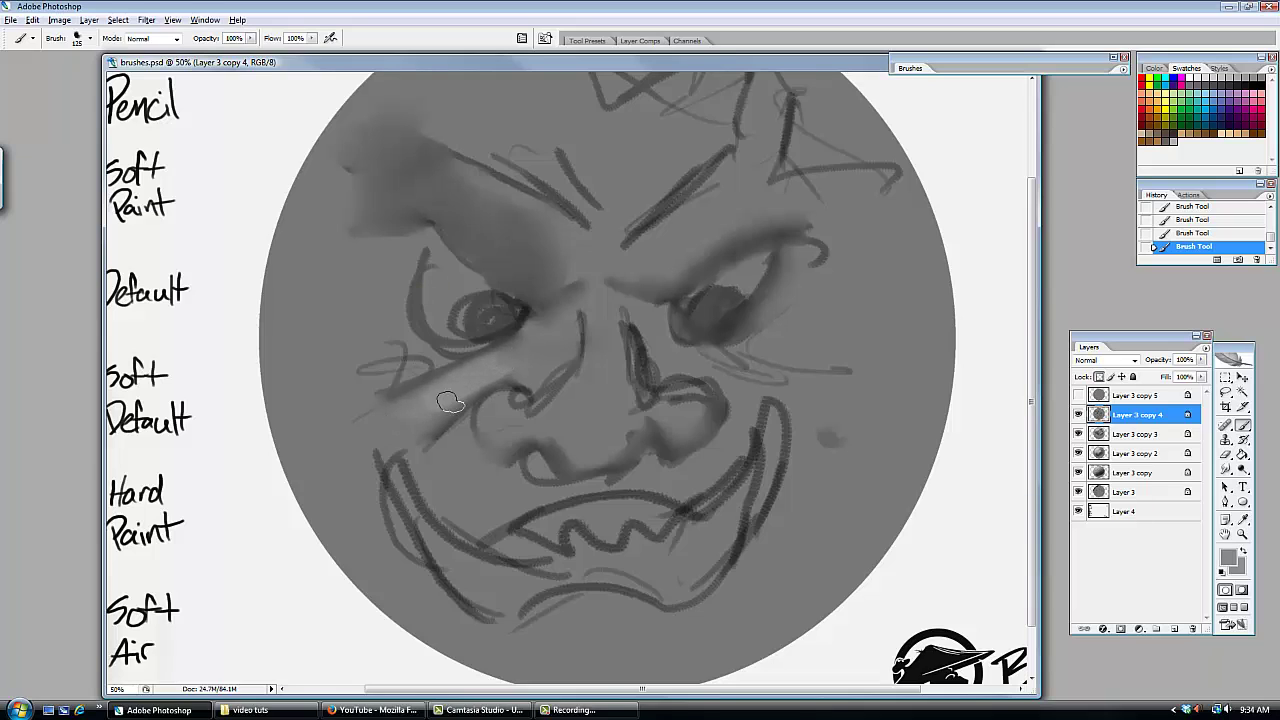
# - Paint light grey highlights on the left nostril and down the bridge of the nose
pyautogui.keyDown('alt'); pyautogui.click(432, 293); pyautogui.keyUp('alt')
pyautogui.moveTo(512, 414)
pyautogui.mouseDown()
pyautogui.moveTo(507, 399)
pyautogui.moveTo(520, 425)
pyautogui.mouseUp()
pyautogui.keyDown('alt'); pyautogui.click(505, 401); pyautogui.keyUp('alt')
pyautogui.moveTo(614, 337)
pyautogui.mouseDown()
pyautogui.moveTo(600, 372)
pyautogui.moveTo(602, 308)
pyautogui.moveTo(609, 370)
pyautogui.mouseUp()
pyautogui.moveTo(661, 313); pyautogui.dragTo(654, 381)
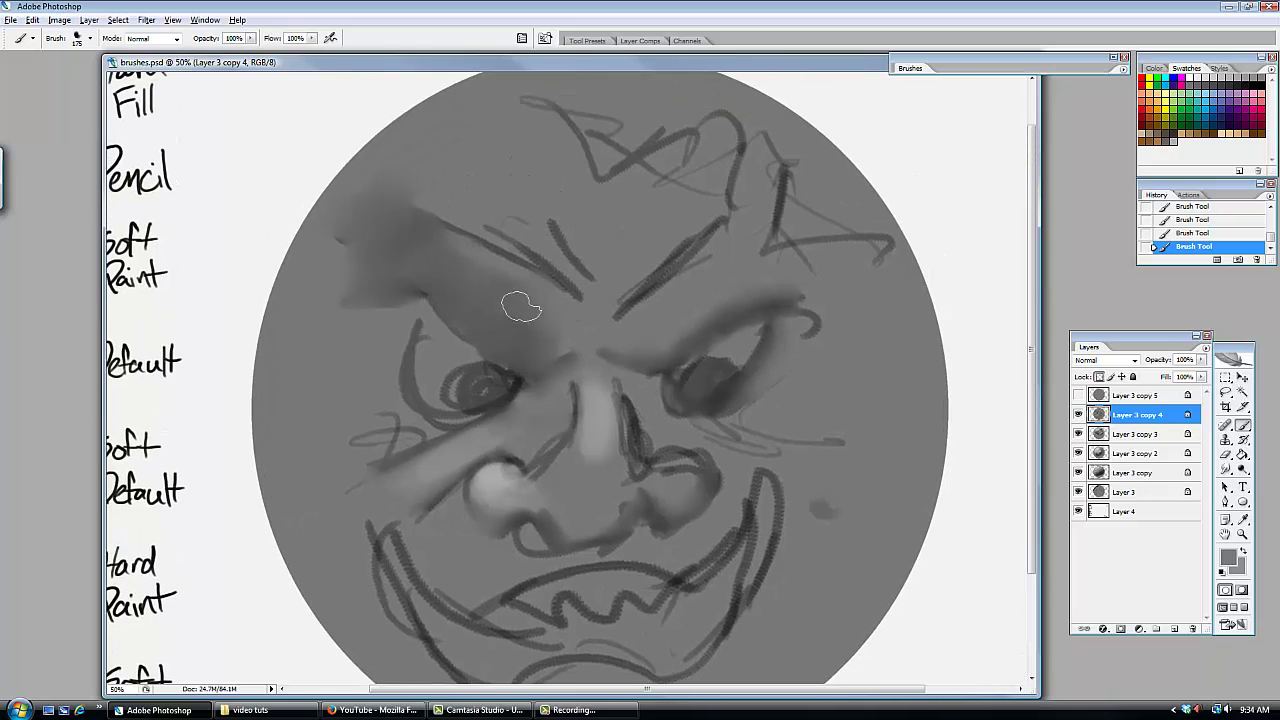
# - With the brush at 175 px, paint highlights on the right nostril and the left cheek above the mouth corner
pyautogui.press(']')
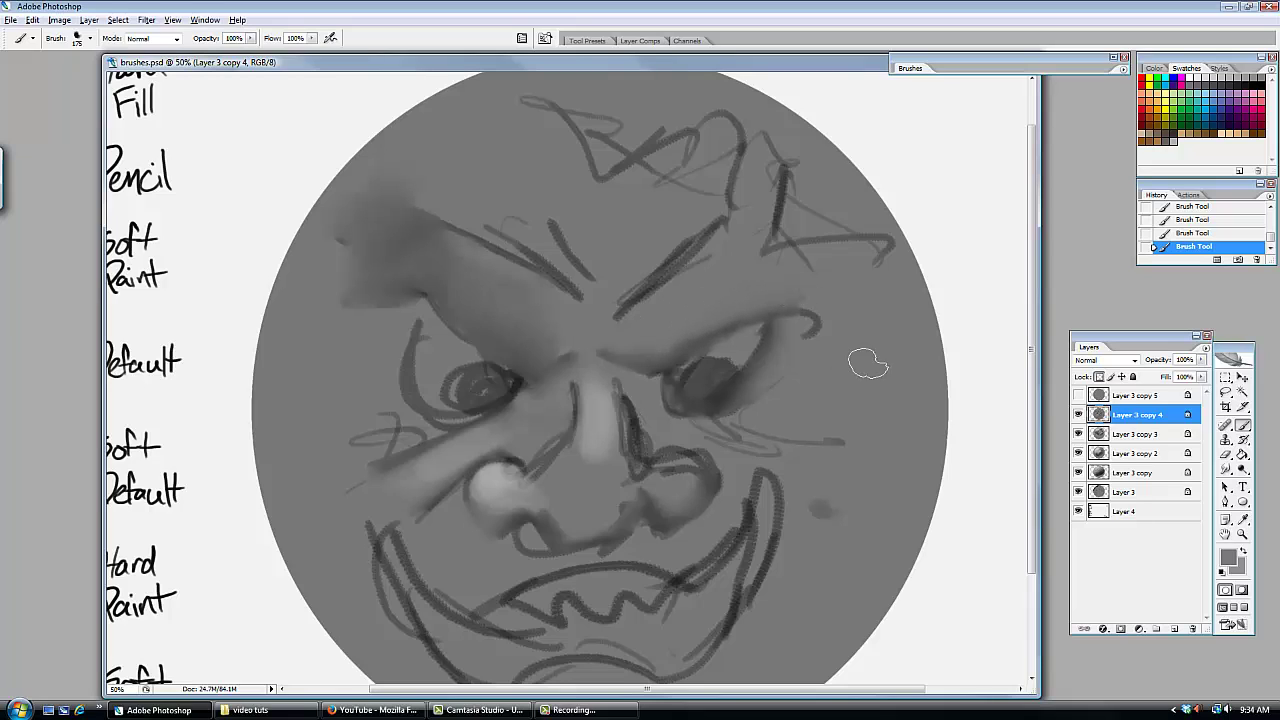
pyautogui.press('x')
pyautogui.moveTo(695, 476); pyautogui.dragTo(677, 483)
pyautogui.keyDown('alt'); pyautogui.click(674, 485); pyautogui.keyUp('alt')
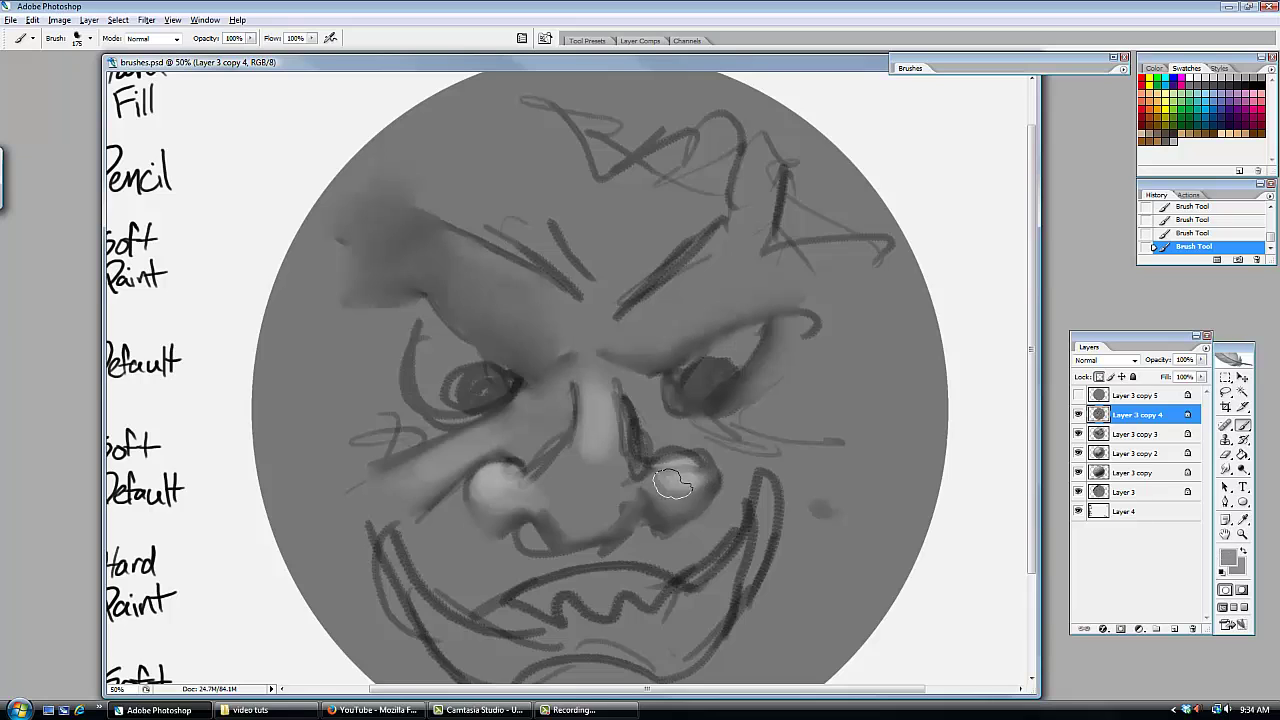
pyautogui.moveTo(676, 412); pyautogui.dragTo(714, 316)
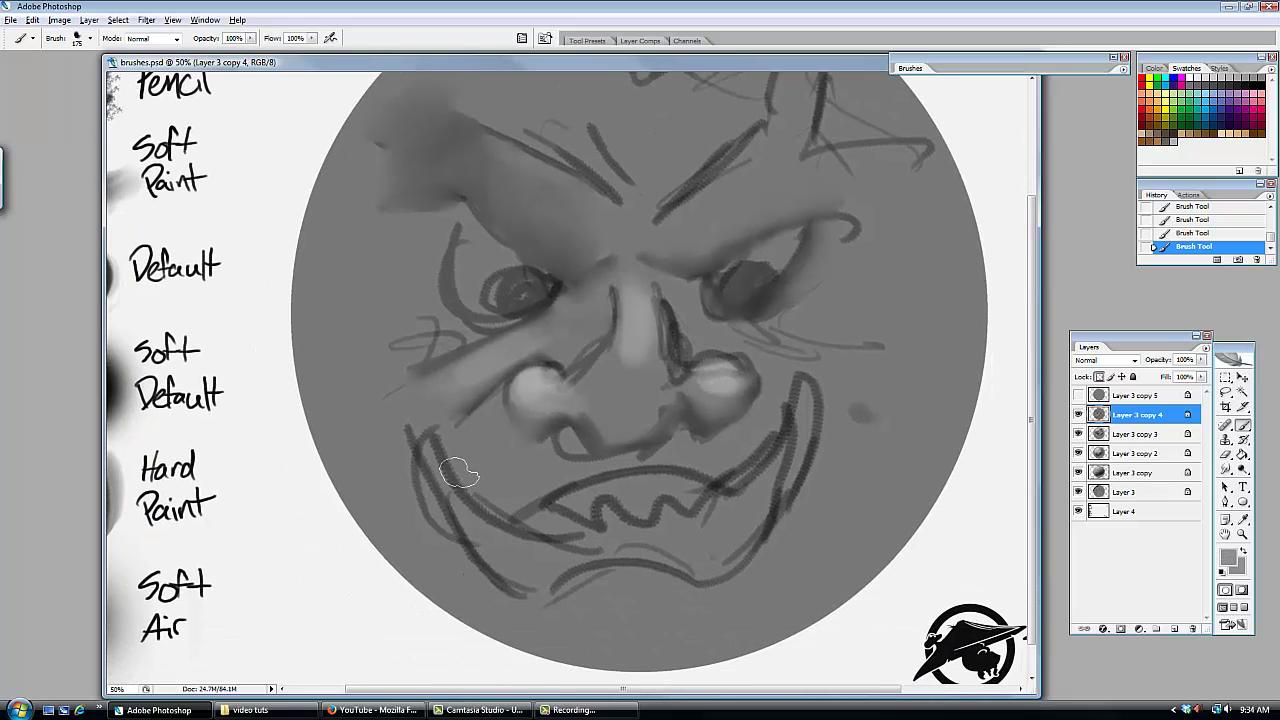
pyautogui.moveTo(480, 452)
pyautogui.mouseDown()
pyautogui.moveTo(477, 429)
pyautogui.moveTo(524, 467)
pyautogui.mouseUp()
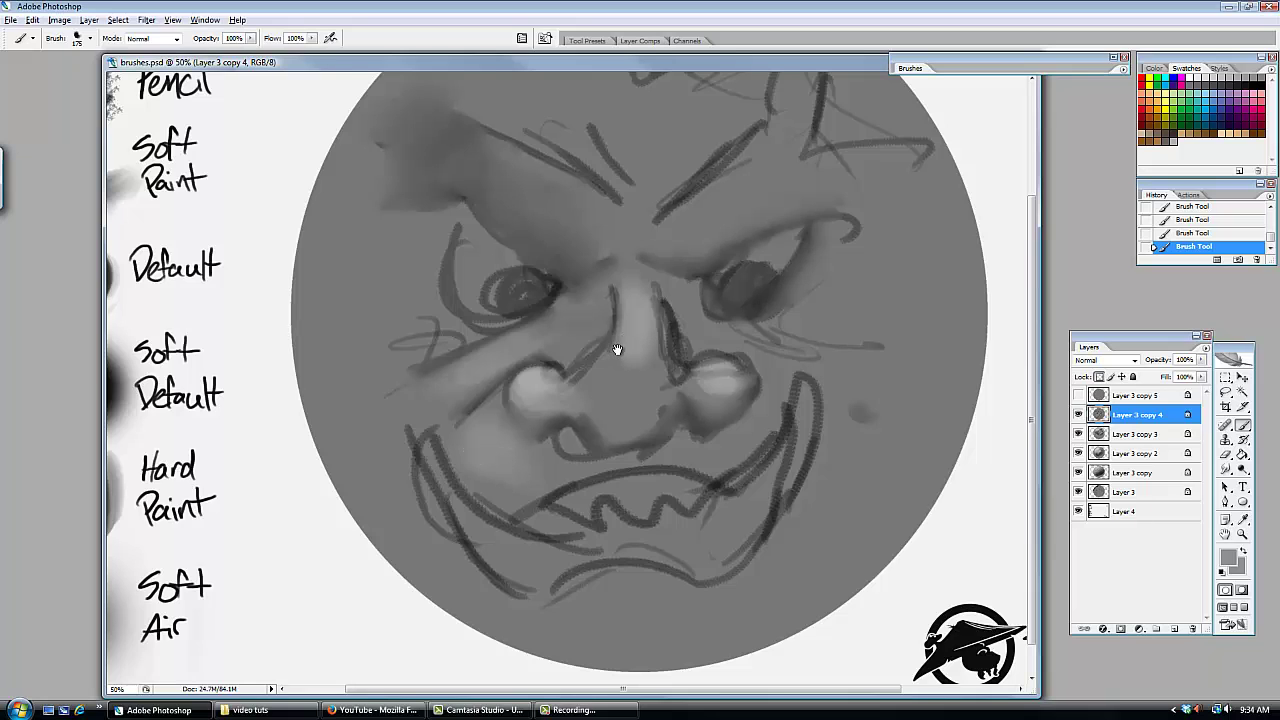
pyautogui.moveTo(614, 349); pyautogui.dragTo(642, 419)
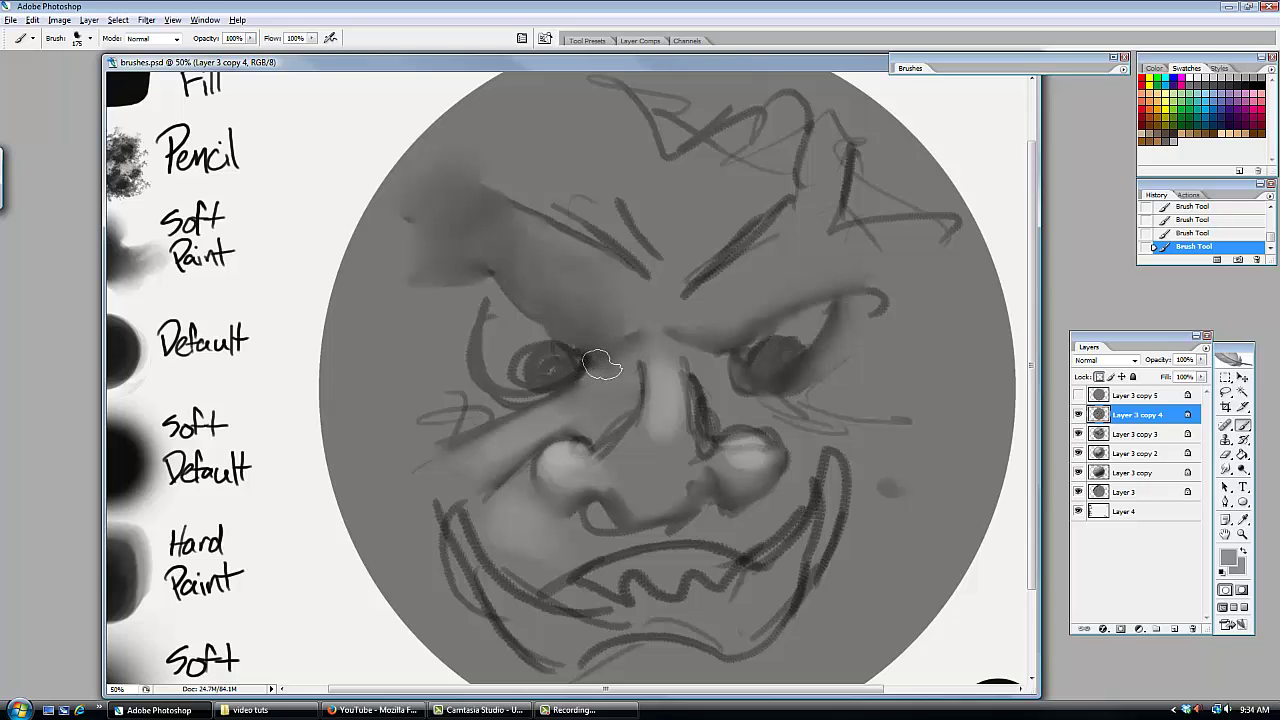
# - Sample lighter greys and build up a soft highlight along the brow ridge above the right eye
pyautogui.hotkey('ctrl', '-')
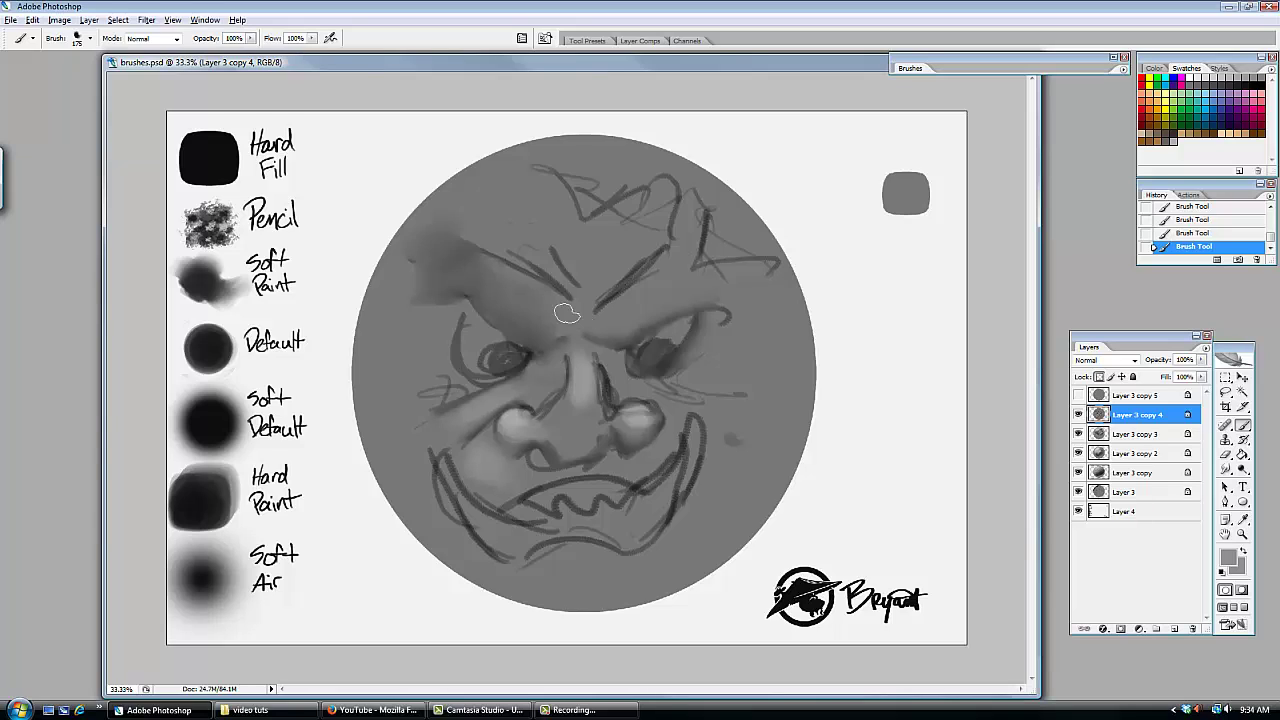
pyautogui.keyDown('alt'); pyautogui.click(428, 288); pyautogui.keyUp('alt')
pyautogui.moveTo(483, 289)
pyautogui.mouseDown()
pyautogui.moveTo(531, 322)
pyautogui.moveTo(616, 322)
pyautogui.mouseUp()
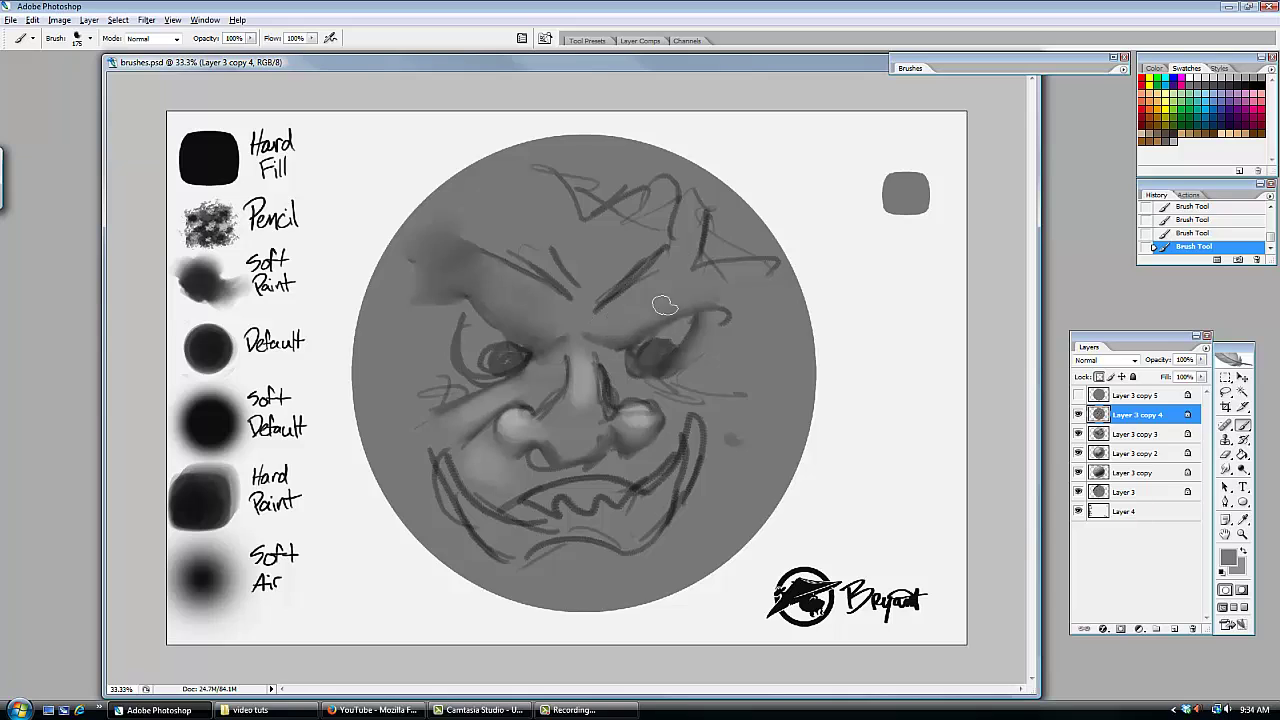
pyautogui.keyDown('alt'); pyautogui.click(432, 292); pyautogui.keyUp('alt')
pyautogui.moveTo(618, 315)
pyautogui.mouseDown()
pyautogui.moveTo(656, 285)
pyautogui.moveTo(627, 313)
pyautogui.moveTo(691, 292)
pyautogui.moveTo(654, 283)
pyautogui.moveTo(611, 316)
pyautogui.moveTo(695, 295)
pyautogui.moveTo(659, 306)
pyautogui.moveTo(637, 272)
pyautogui.moveTo(721, 284)
pyautogui.moveTo(695, 300)
pyautogui.moveTo(724, 282)
pyautogui.moveTo(671, 296)
pyautogui.mouseUp()
pyautogui.keyDown('alt'); pyautogui.click(433, 292); pyautogui.keyUp('alt')
pyautogui.keyDown('alt'); pyautogui.click(677, 300); pyautogui.keyUp('alt')
pyautogui.keyDown('alt'); pyautogui.click(432, 292); pyautogui.keyUp('alt')
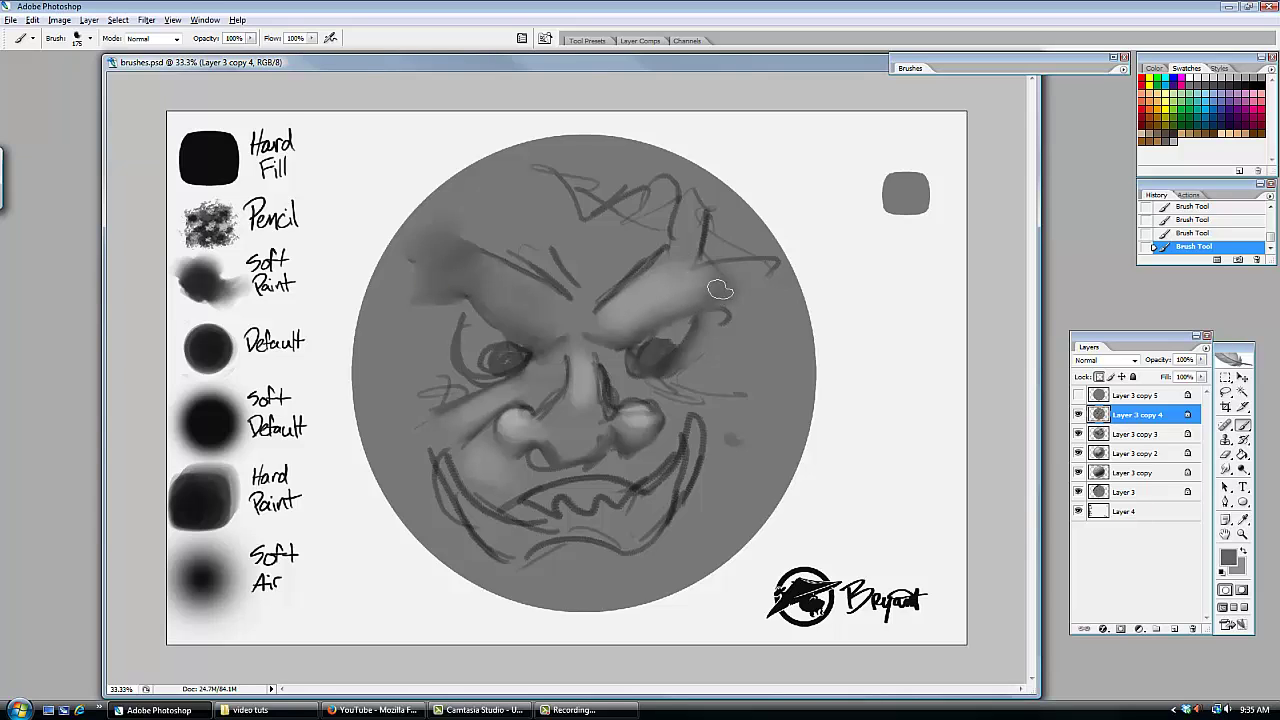
# - Soften the right brow line, shade between the nose and right eye, and paint out the stray spot on the cheek
pyautogui.moveTo(600, 300)
pyautogui.mouseDown()
pyautogui.moveTo(652, 246)
pyautogui.moveTo(586, 263)
pyautogui.moveTo(586, 243)
pyautogui.moveTo(610, 276)
pyautogui.moveTo(592, 300)
pyautogui.moveTo(718, 284)
pyautogui.mouseUp()
pyautogui.keyDown('alt'); pyautogui.click(603, 273); pyautogui.keyUp('alt')
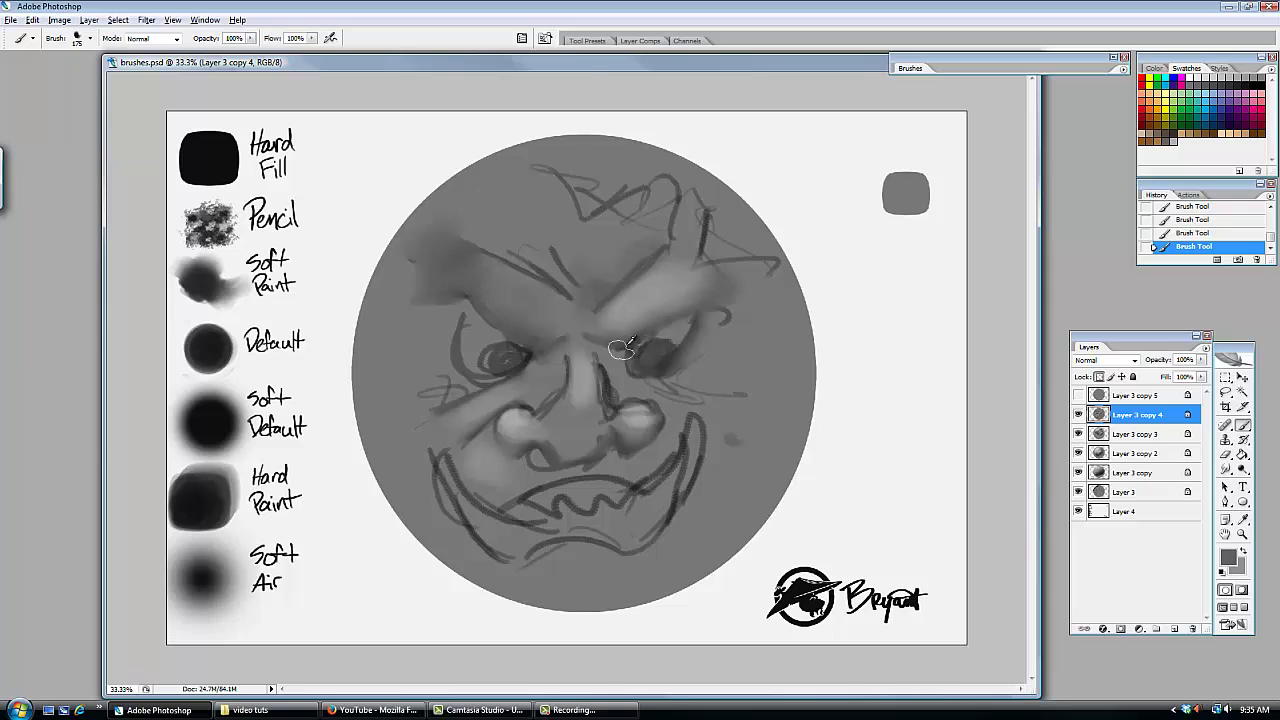
pyautogui.moveTo(613, 360)
pyautogui.mouseDown()
pyautogui.moveTo(610, 388)
pyautogui.moveTo(680, 383)
pyautogui.moveTo(637, 390)
pyautogui.mouseUp()
pyautogui.moveTo(691, 424)
pyautogui.mouseDown()
pyautogui.moveTo(668, 409)
pyautogui.moveTo(711, 400)
pyautogui.moveTo(698, 365)
pyautogui.moveTo(737, 400)
pyautogui.moveTo(745, 432)
pyautogui.mouseUp()
pyautogui.keyDown('alt'); pyautogui.click(709, 377); pyautogui.keyUp('alt')
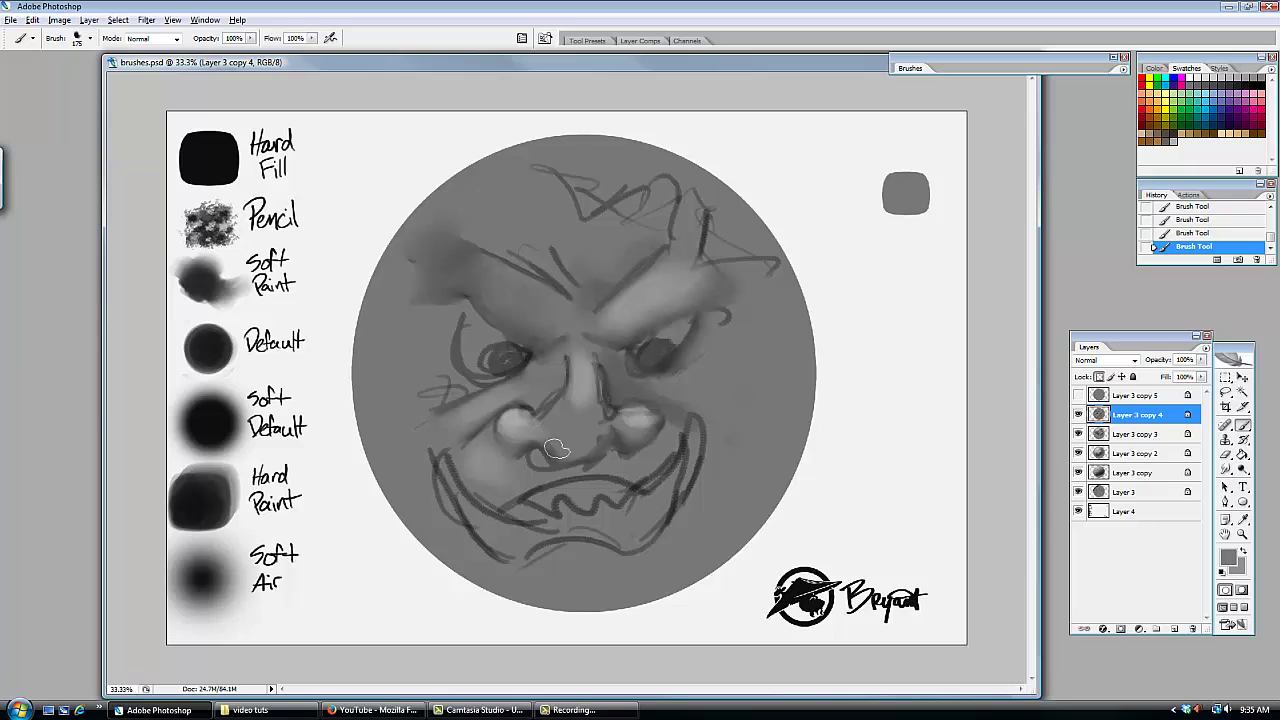
# - Shade the inner edge of the left nostril and brighten the brow ridge above the left eye with a sampled light grey
pyautogui.moveTo(526, 437); pyautogui.dragTo(531, 450)
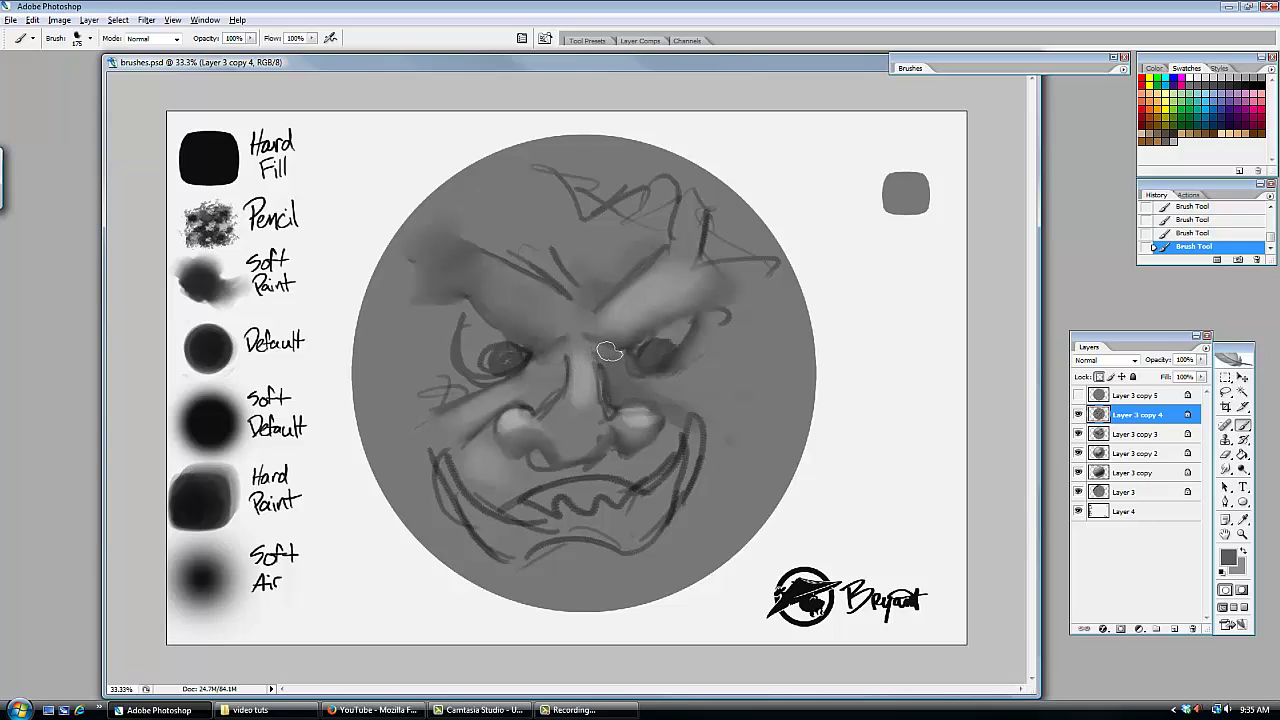
pyautogui.keyDown('alt'); pyautogui.click(422, 298); pyautogui.keyUp('alt')
pyautogui.moveTo(543, 308)
pyautogui.mouseDown()
pyautogui.moveTo(480, 265)
pyautogui.moveTo(530, 290)
pyautogui.moveTo(507, 283)
pyautogui.moveTo(539, 304)
pyautogui.moveTo(483, 271)
pyautogui.moveTo(530, 308)
pyautogui.mouseUp()
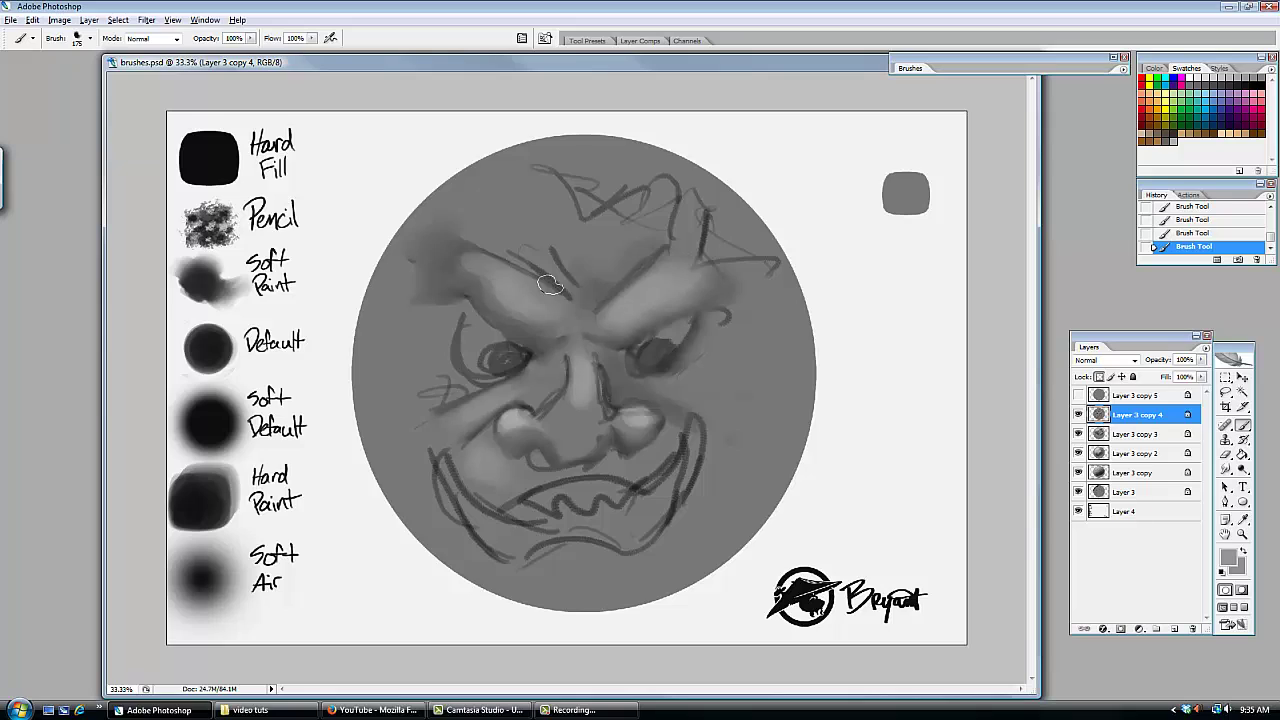